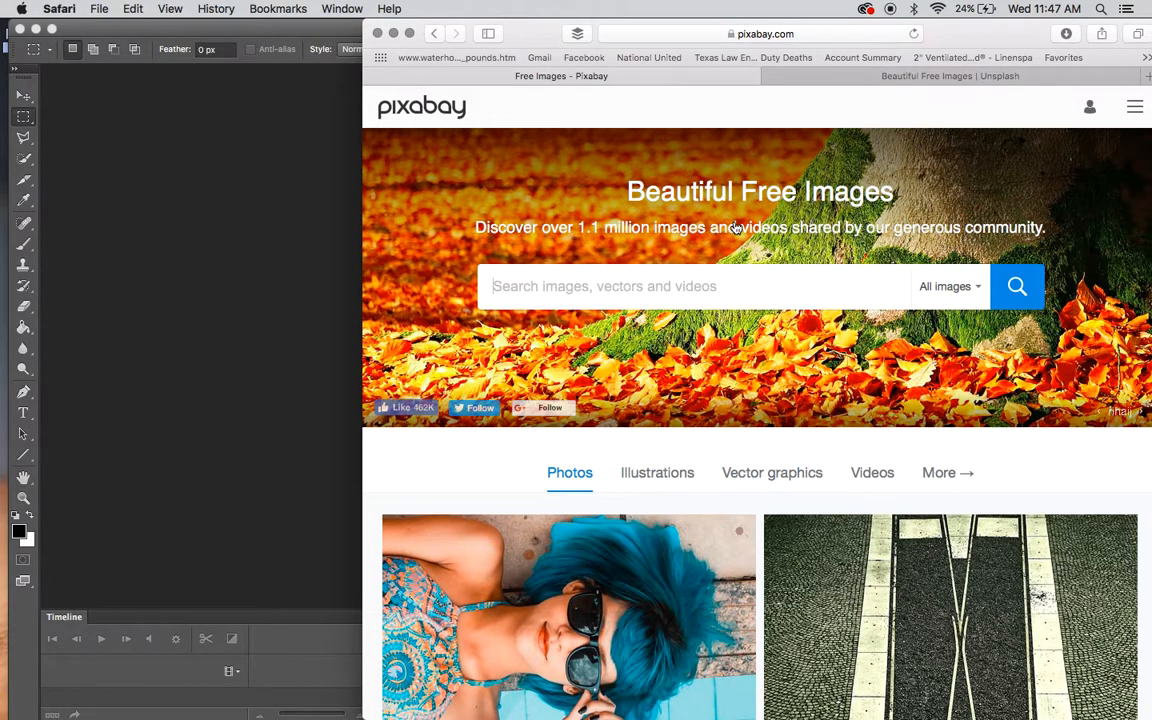
Browse Pixabay's free photos, search the site for wood images, and look through the results.
{"action": "scroll", "coordinate": [760, 210], "scroll_direction": "down", "scroll_amount": 2}
{"action": "scroll", "coordinate": [795, 218], "scroll_direction": "down", "scroll_amount": 12}
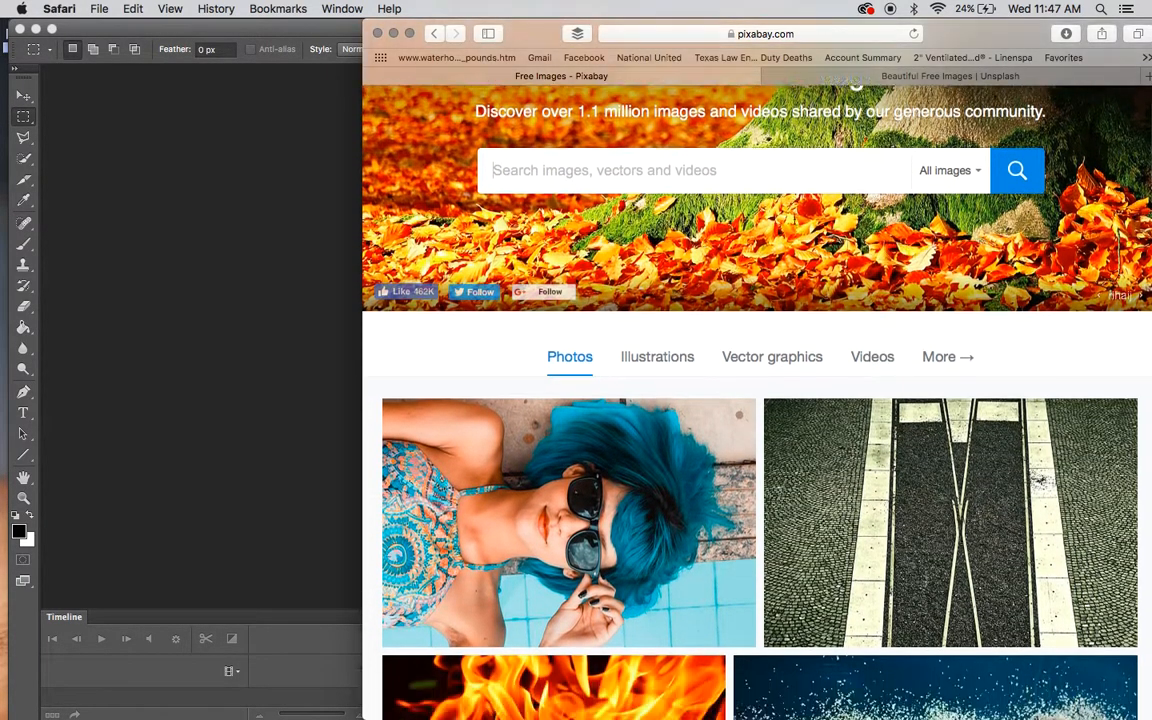
{"action": "scroll", "coordinate": [795, 220], "scroll_direction": "down", "scroll_amount": 12}
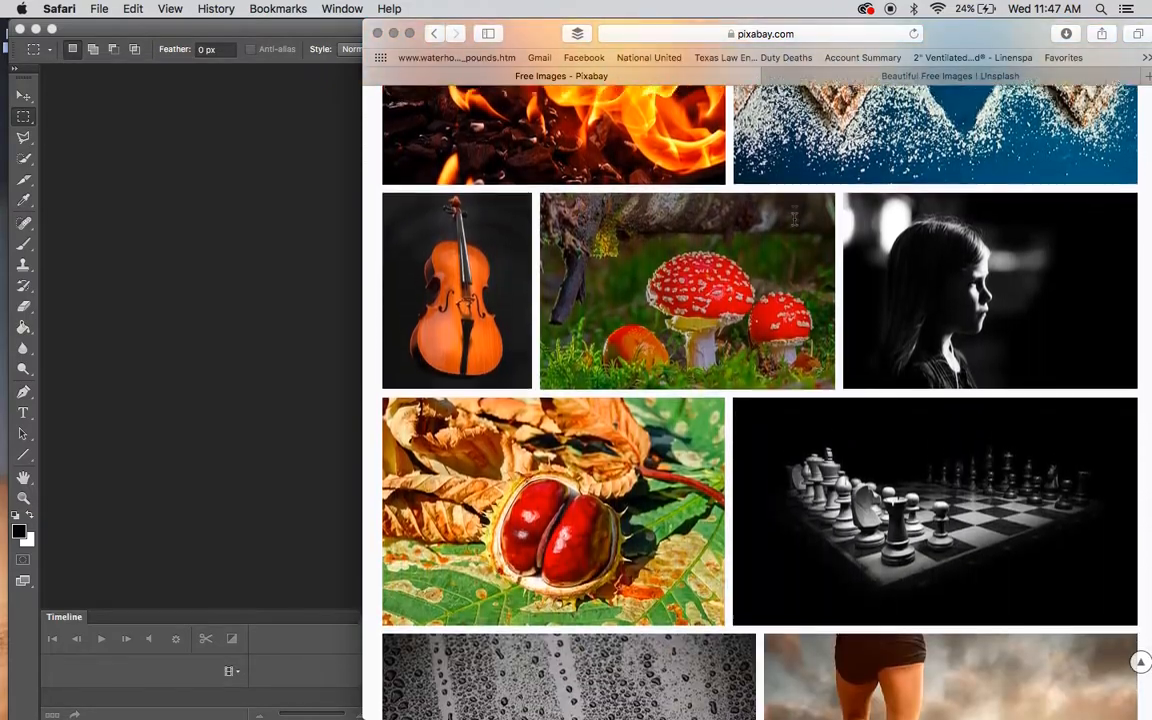
{"action": "scroll", "coordinate": [795, 225], "scroll_direction": "down", "scroll_amount": 10}
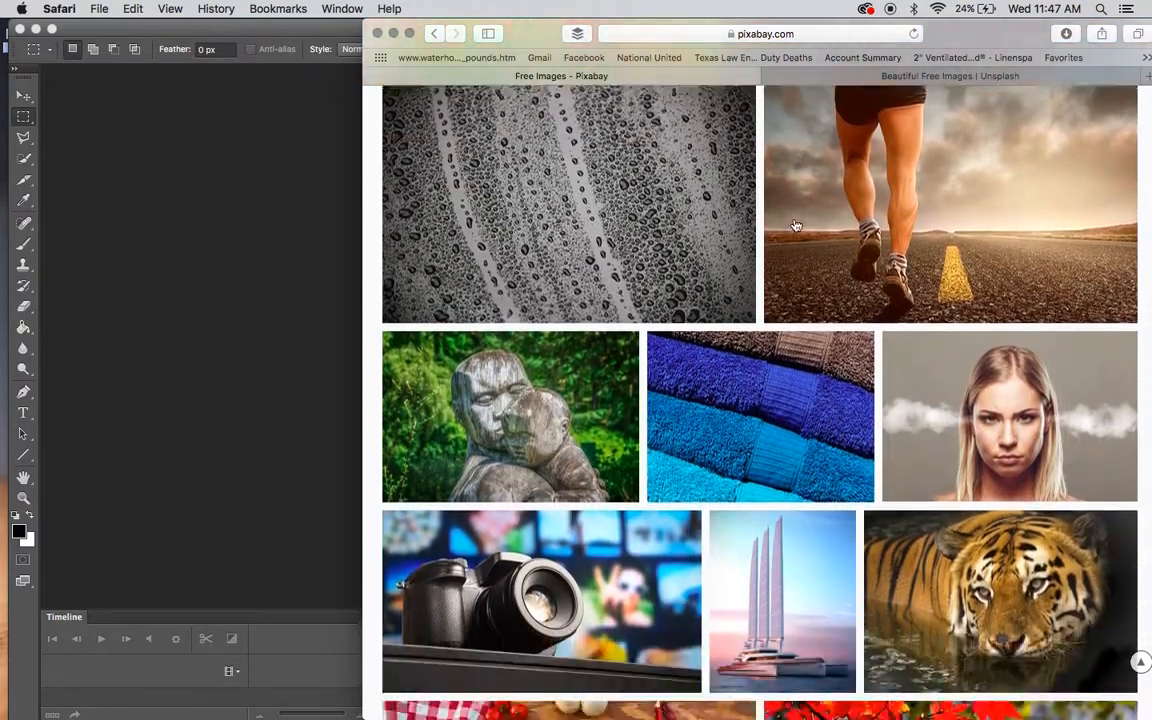
{"action": "scroll", "coordinate": [795, 225], "scroll_direction": "up", "scroll_amount": 11}
{"action": "scroll", "coordinate": [795, 225], "scroll_direction": "up", "scroll_amount": 20}
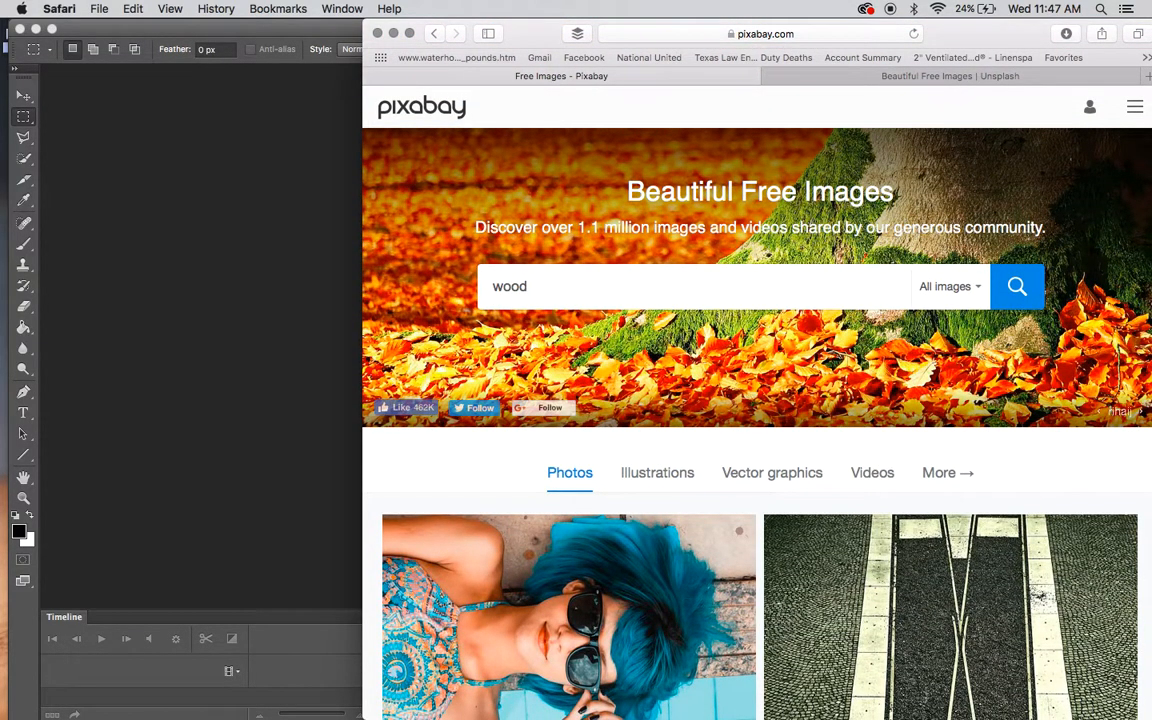
{"action": "key", "text": "Return"}
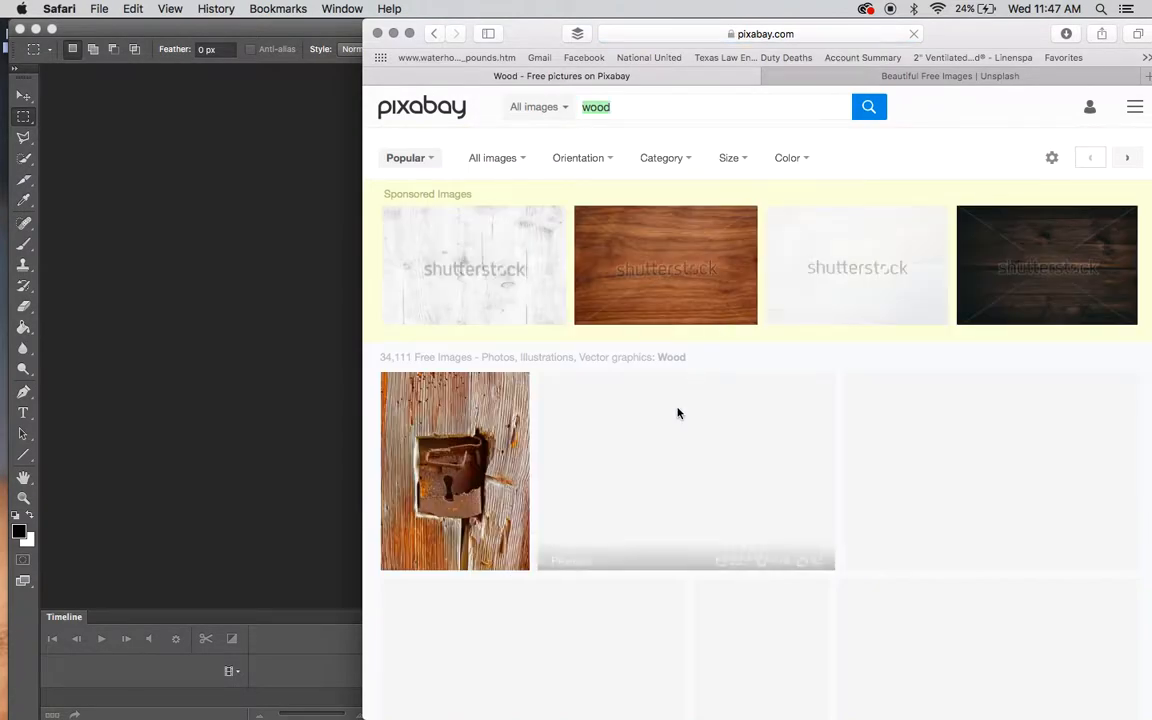
{"action": "scroll", "coordinate": [669, 494], "scroll_direction": "down", "scroll_amount": 8}
{"action": "scroll", "coordinate": [669, 494], "scroll_direction": "down", "scroll_amount": 20}
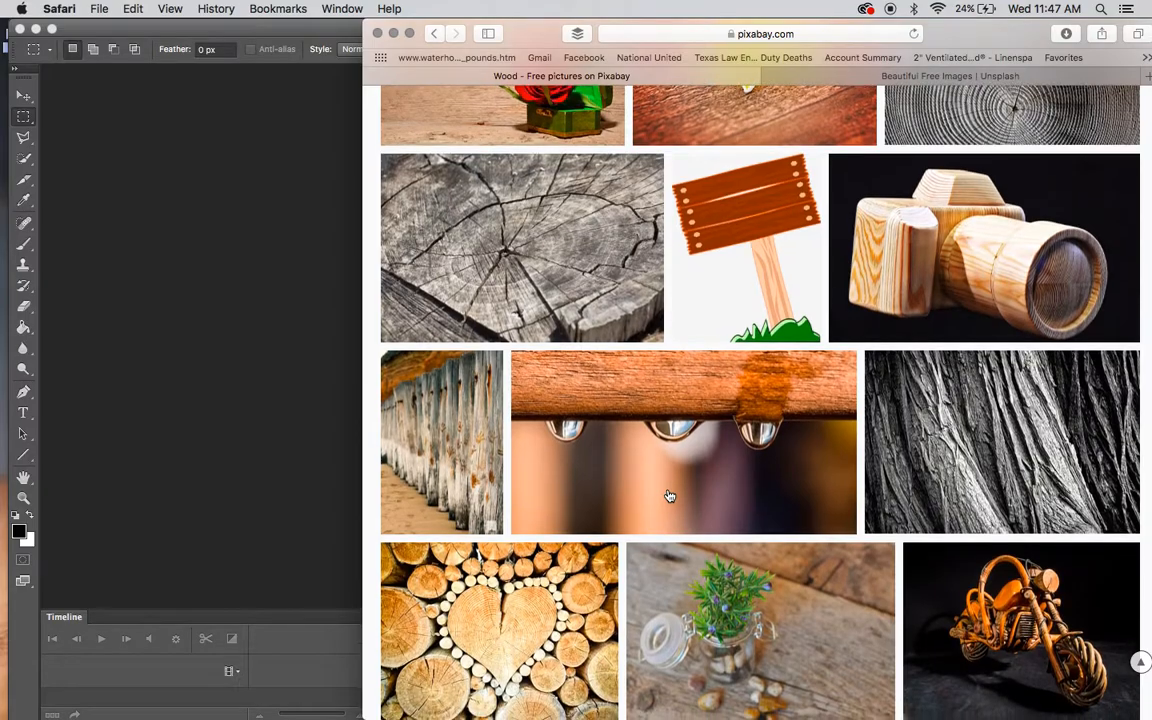
{"action": "scroll", "coordinate": [669, 494], "scroll_direction": "up", "scroll_amount": 20}
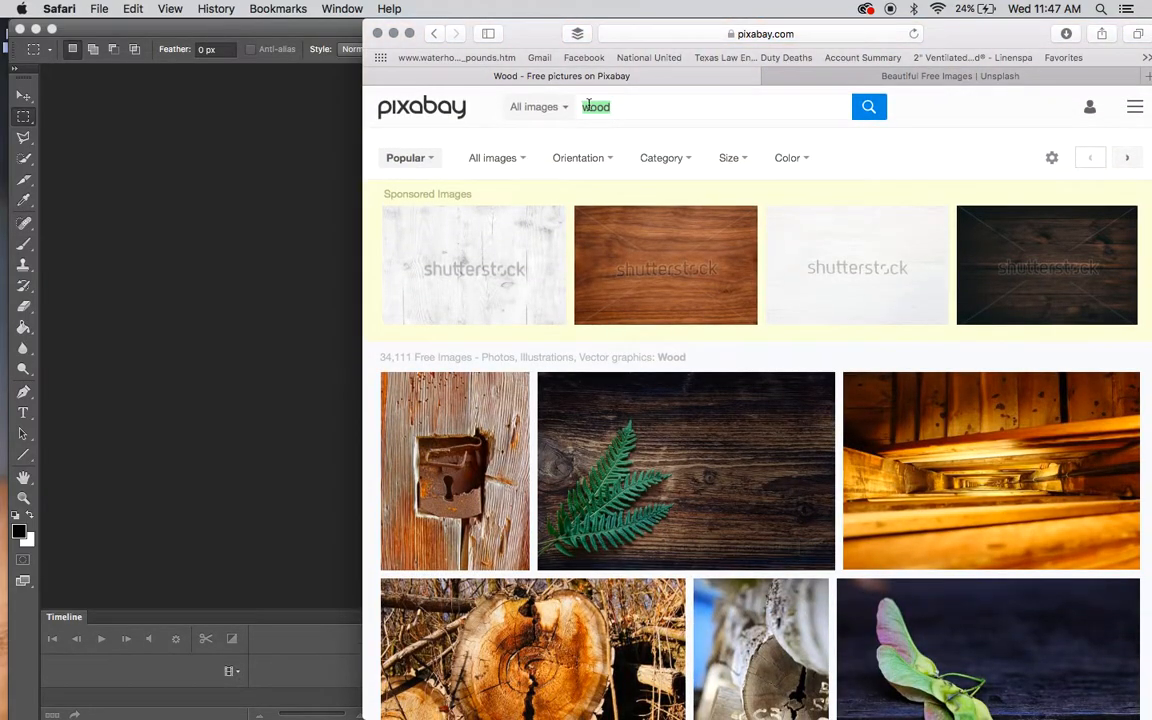
Refine the Pixabay search to vintage wood and look through the matching photos.
{"action": "left_click", "coordinate": [585, 106]}
{"action": "type", "text": "vintage"}
{"action": "key", "text": "Return"}
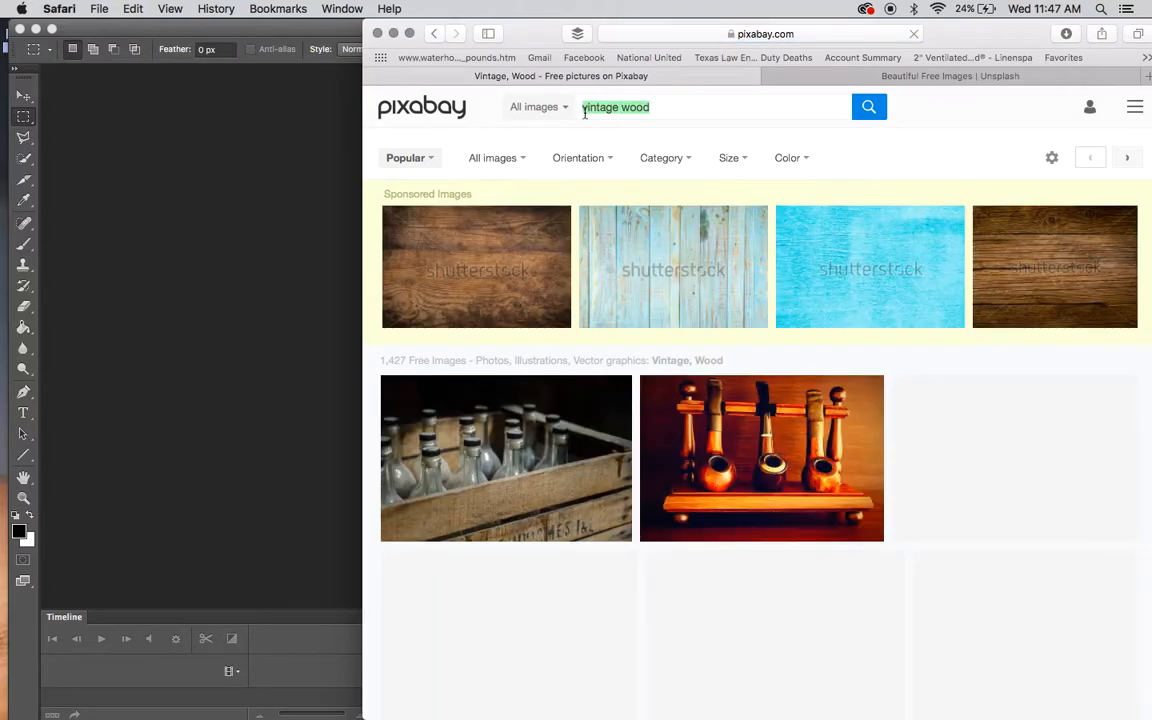
{"action": "scroll", "coordinate": [645, 390], "scroll_direction": "down", "scroll_amount": 5}
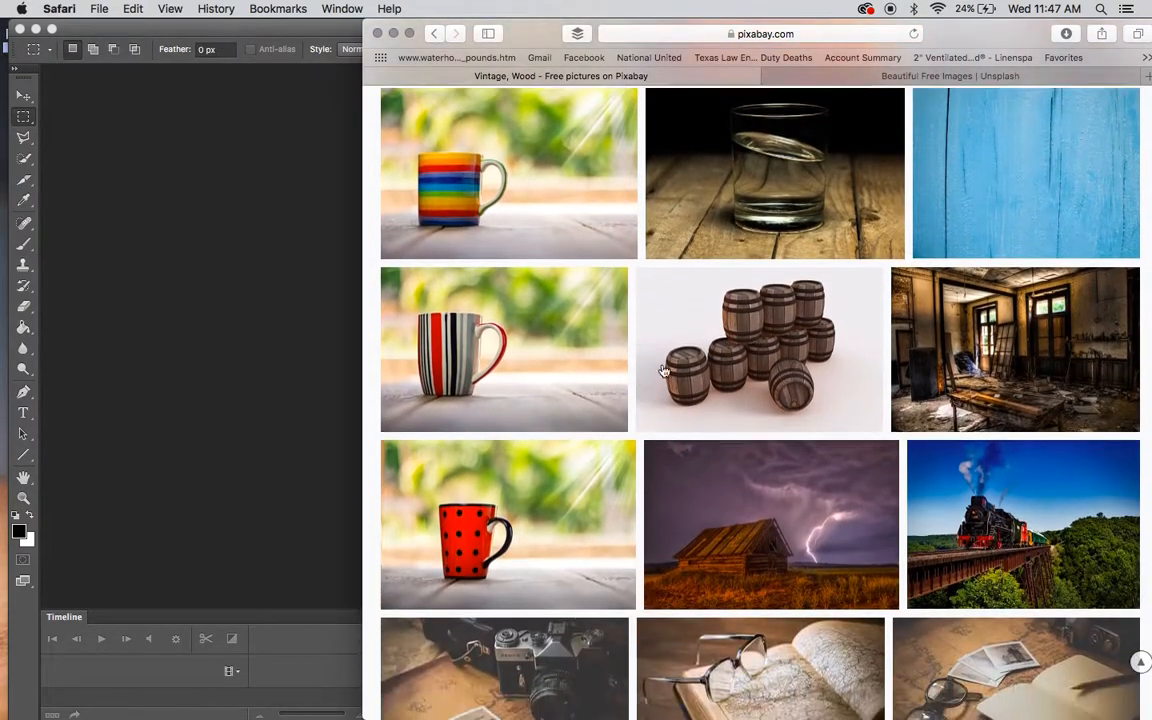
{"action": "scroll", "coordinate": [1013, 181], "scroll_direction": "down", "scroll_amount": 12}
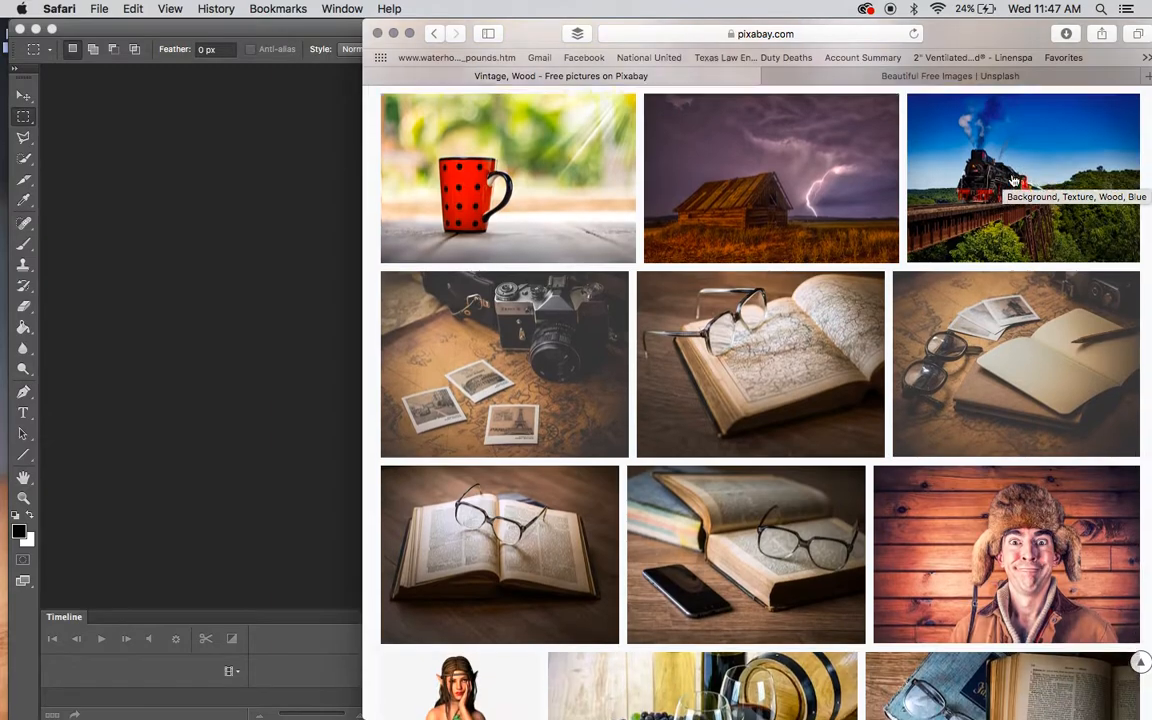
{"action": "scroll", "coordinate": [1013, 181], "scroll_direction": "down", "scroll_amount": 2}
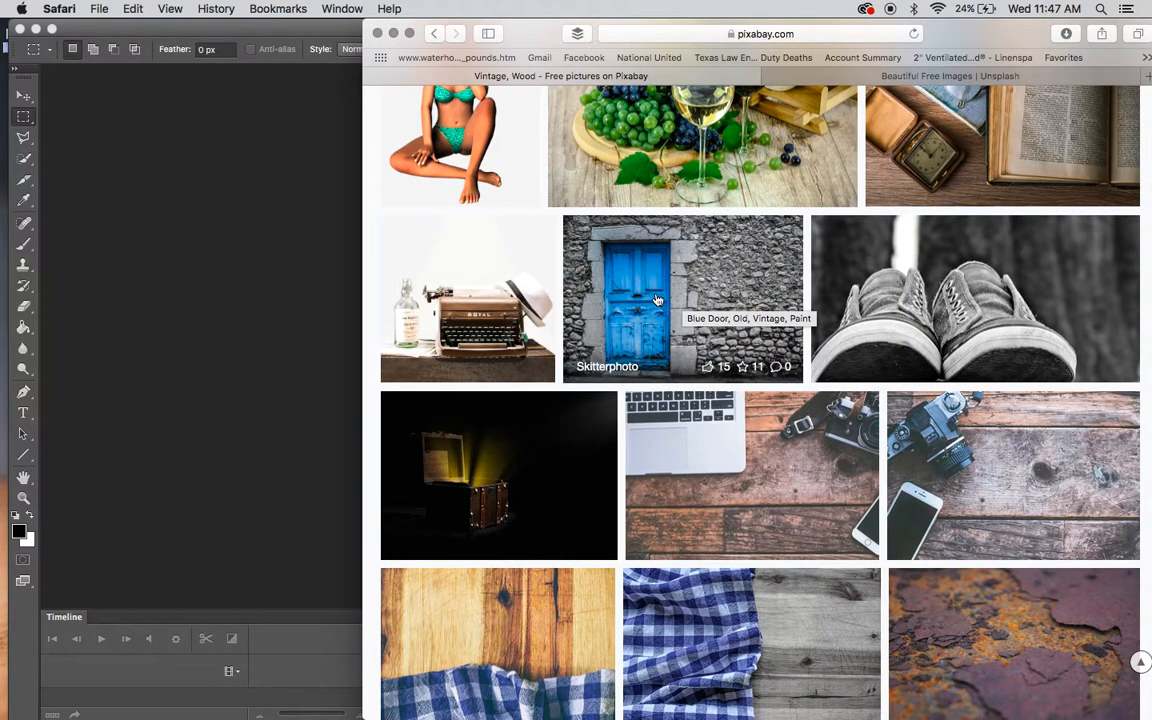
View the blue door photo's page to check its licence and download option, and return to the vintage wood results.
{"action": "scroll", "coordinate": [649, 295], "scroll_direction": "down", "scroll_amount": 4}
{"action": "scroll", "coordinate": [670, 200], "scroll_direction": "up", "scroll_amount": 3}
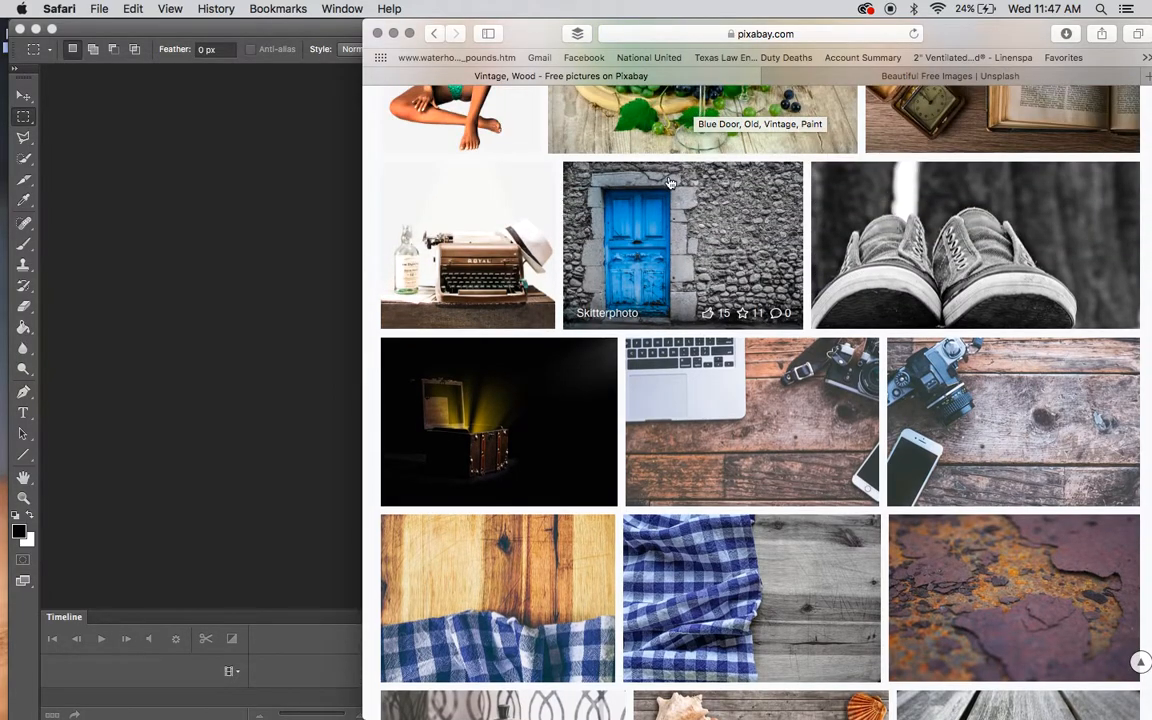
{"action": "left_click", "coordinate": [678, 244]}
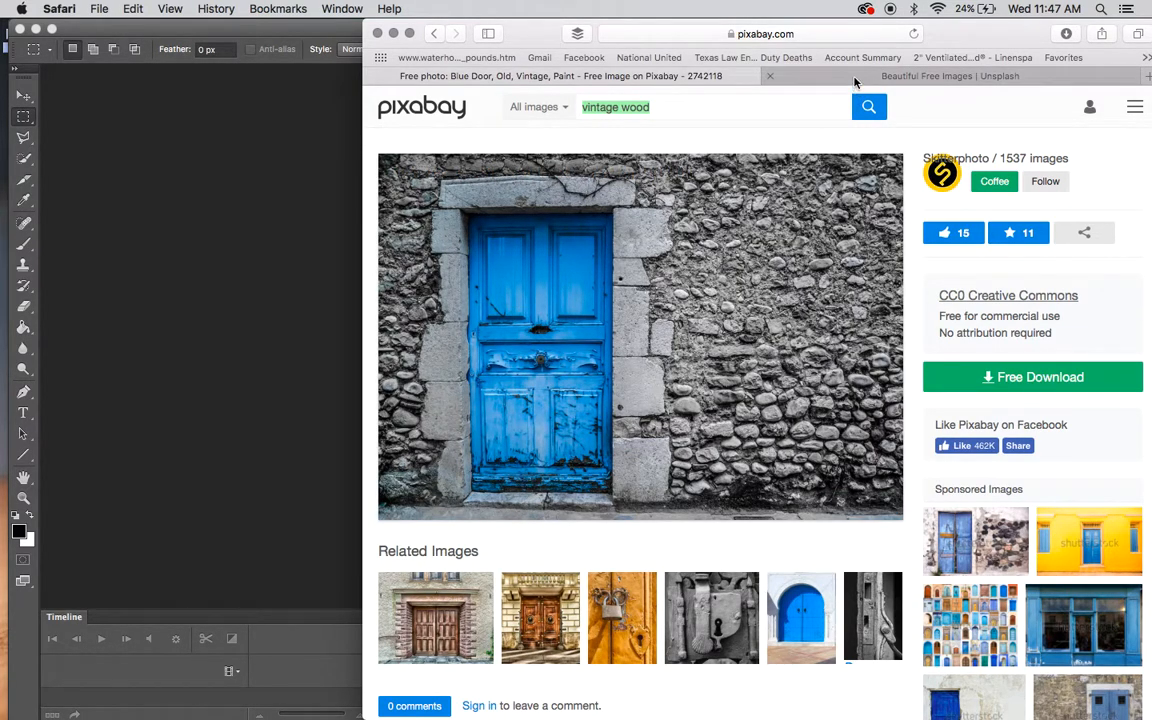
{"action": "left_click", "coordinate": [435, 34]}
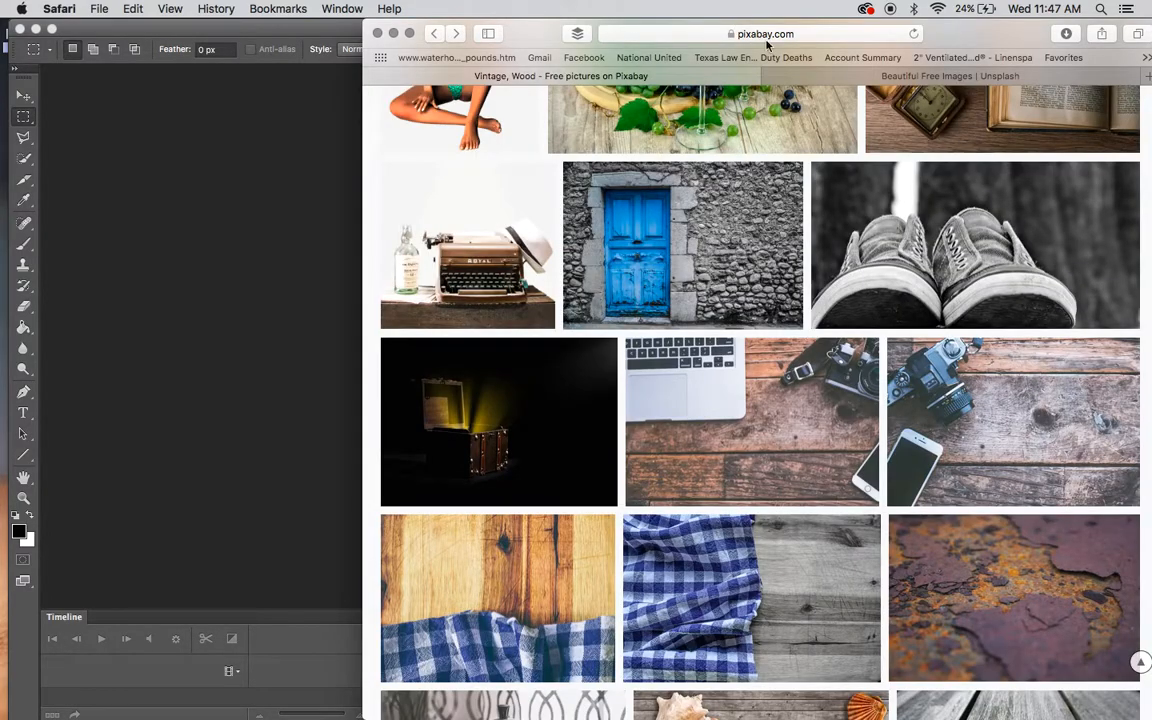
Switch to the Unsplash website and look through its trending photos.
{"action": "left_click", "coordinate": [847, 78]}
{"action": "scroll", "coordinate": [689, 298], "scroll_direction": "down", "scroll_amount": 10}
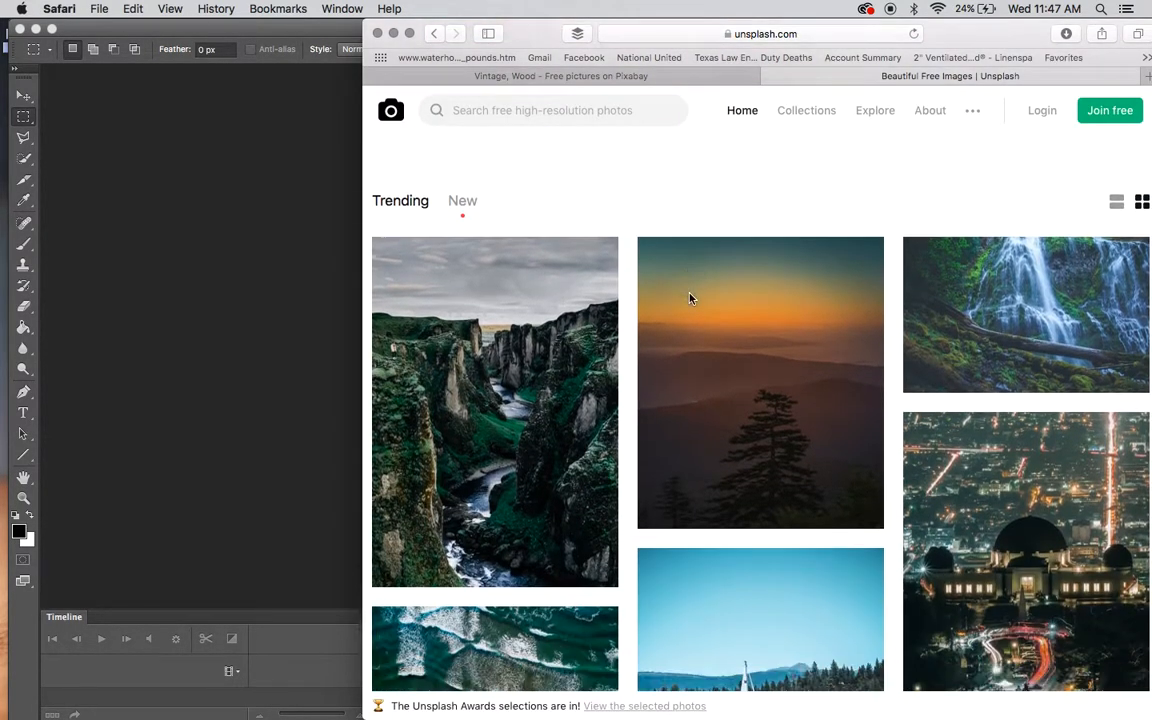
{"action": "scroll", "coordinate": [689, 298], "scroll_direction": "down", "scroll_amount": 5}
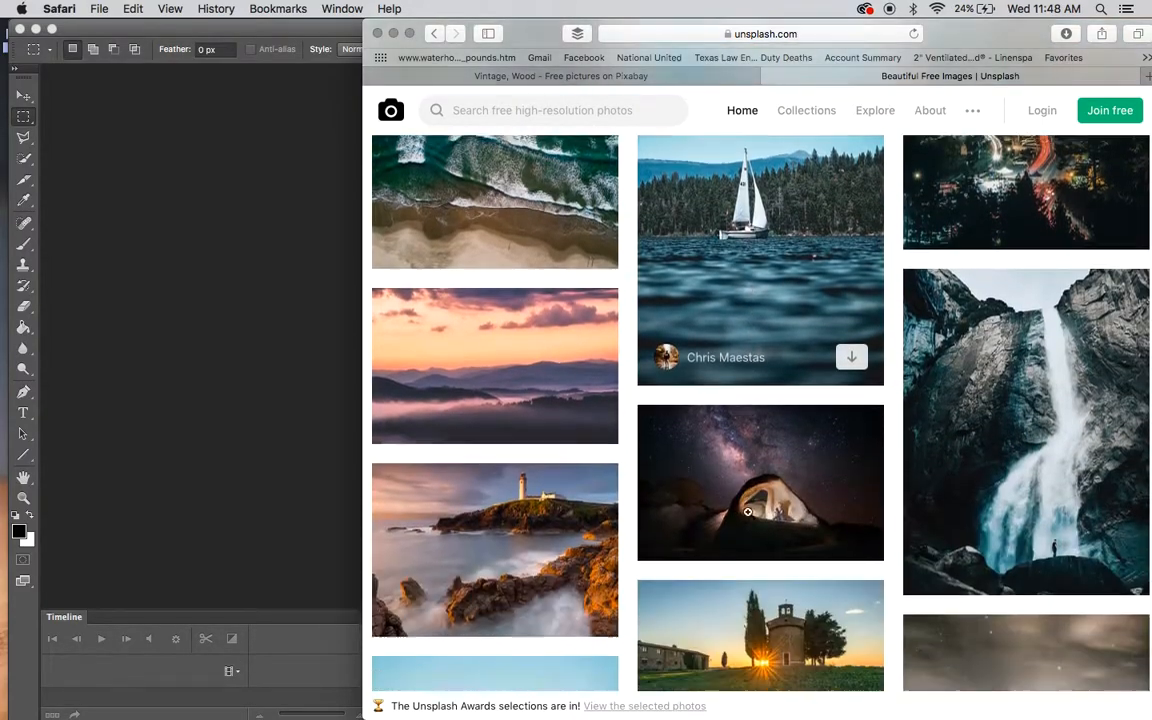
{"action": "scroll", "coordinate": [747, 512], "scroll_direction": "down", "scroll_amount": 6}
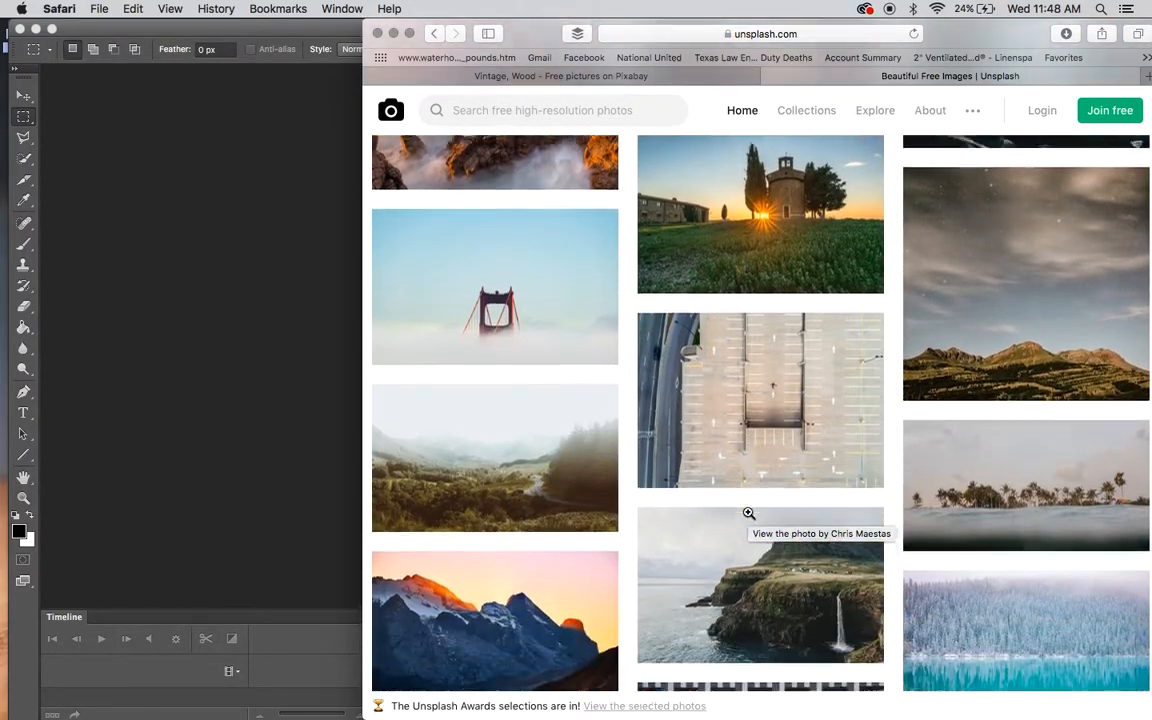
{"action": "scroll", "coordinate": [747, 512], "scroll_direction": "down", "scroll_amount": 8}
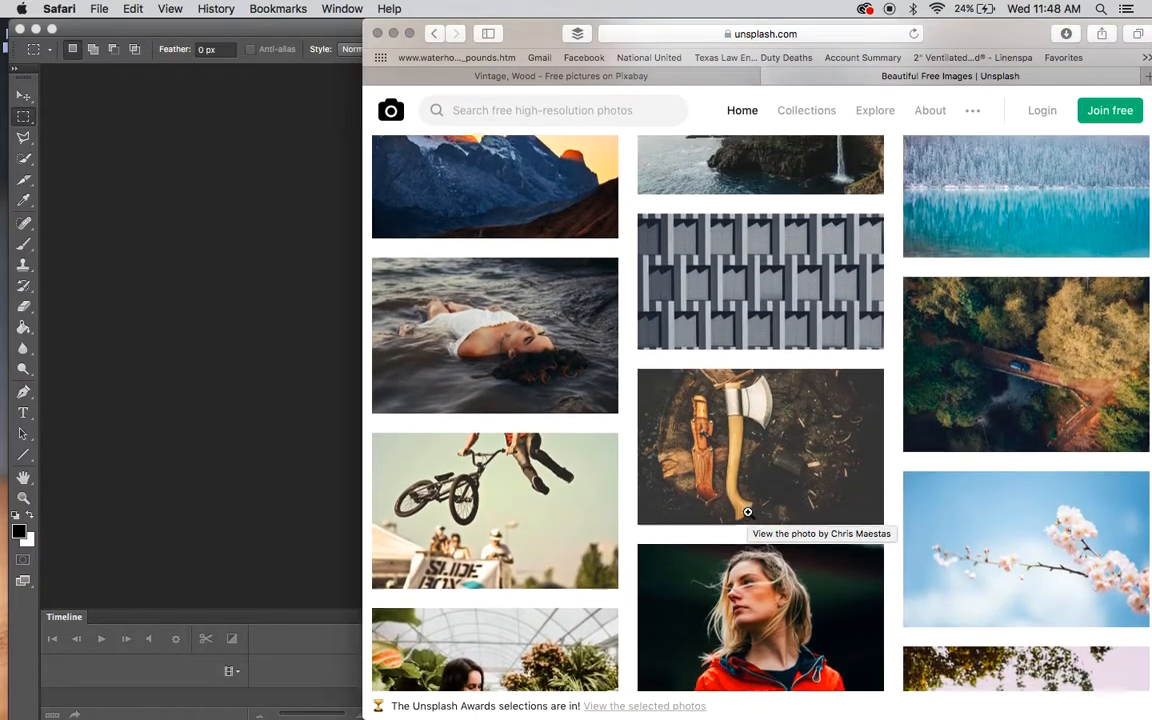
{"action": "scroll", "coordinate": [747, 512], "scroll_direction": "up", "scroll_amount": 15}
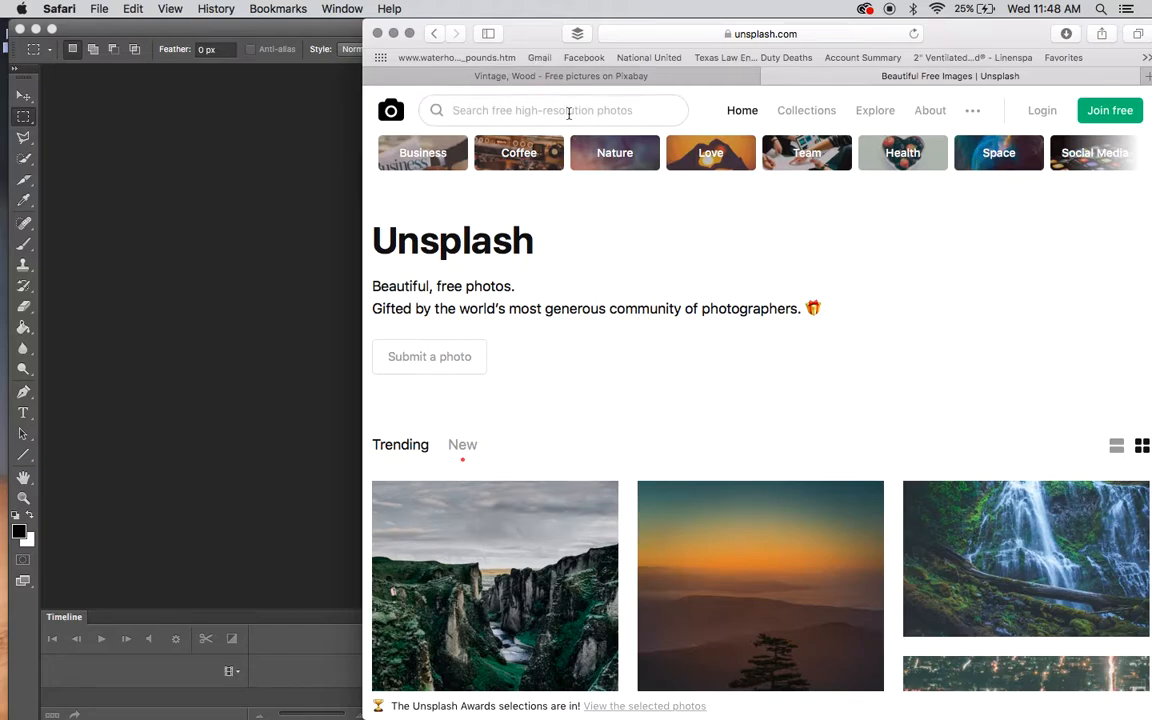
Search Unsplash for christmas photos and look through the results.
{"action": "type", "text": "christmas"}
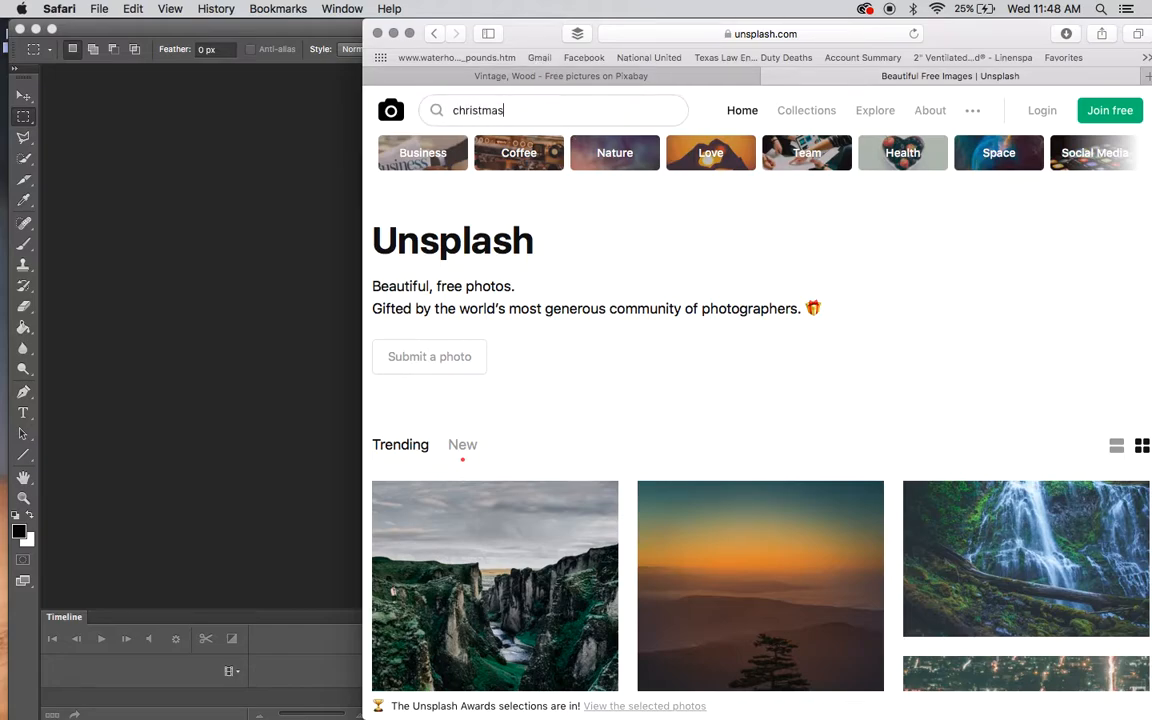
{"action": "key", "text": "Return"}
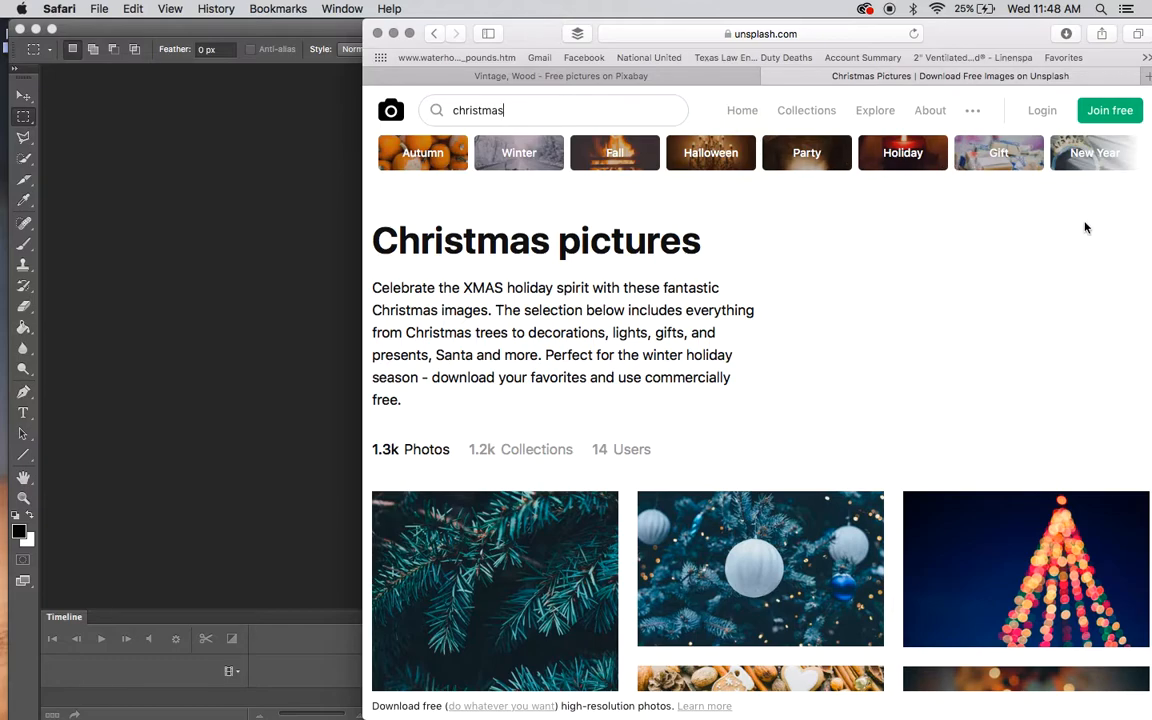
{"action": "scroll", "coordinate": [1085, 228], "scroll_direction": "down", "scroll_amount": 1}
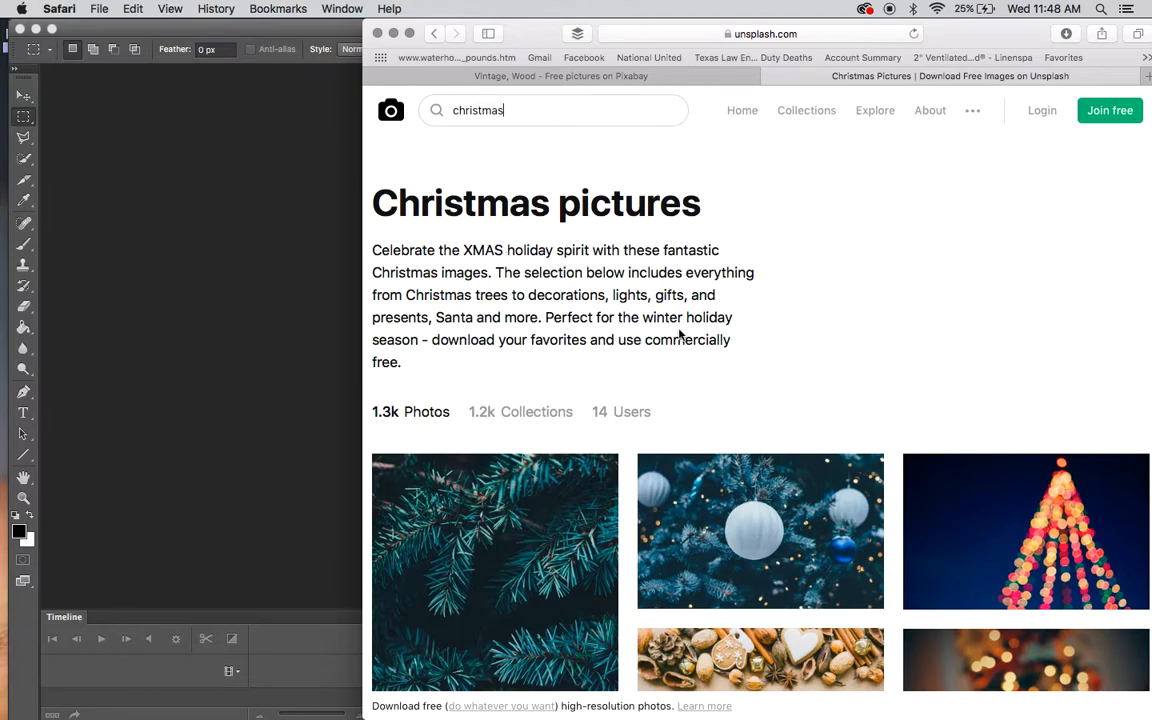
{"action": "scroll", "coordinate": [679, 335], "scroll_direction": "down", "scroll_amount": 10}
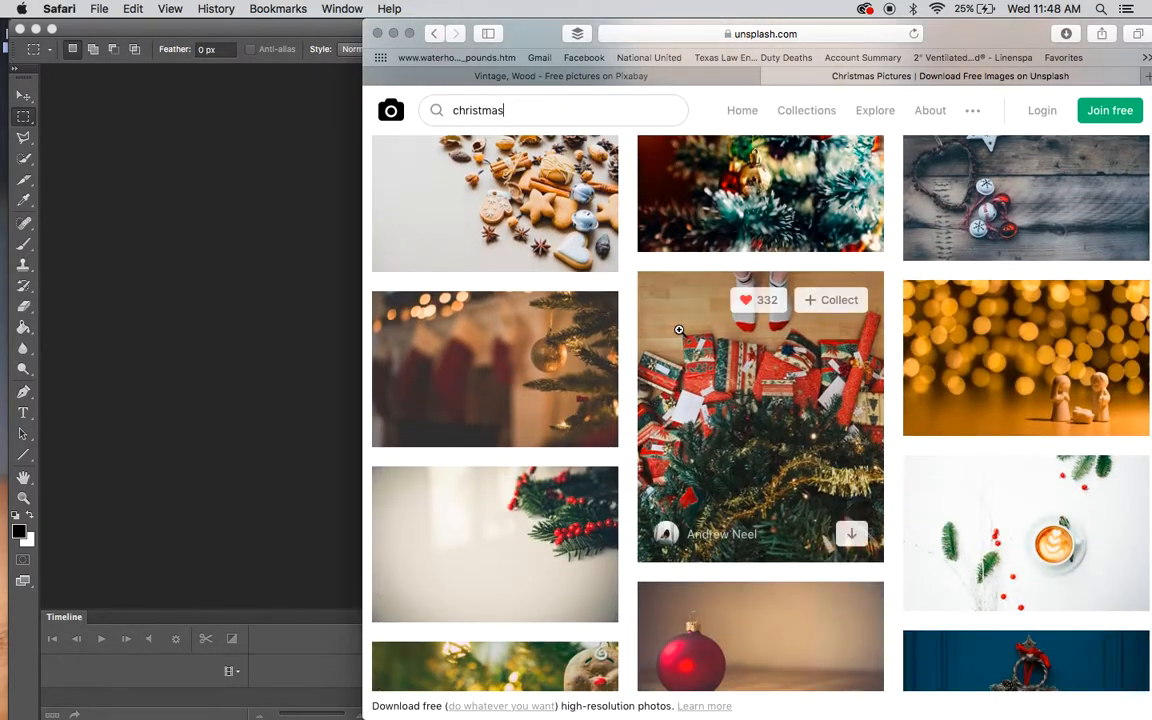
Open the nativity figurines photo with golden lights and bring it into Photoshop as a new document.
{"action": "scroll", "coordinate": [679, 330], "scroll_direction": "down", "scroll_amount": 1}
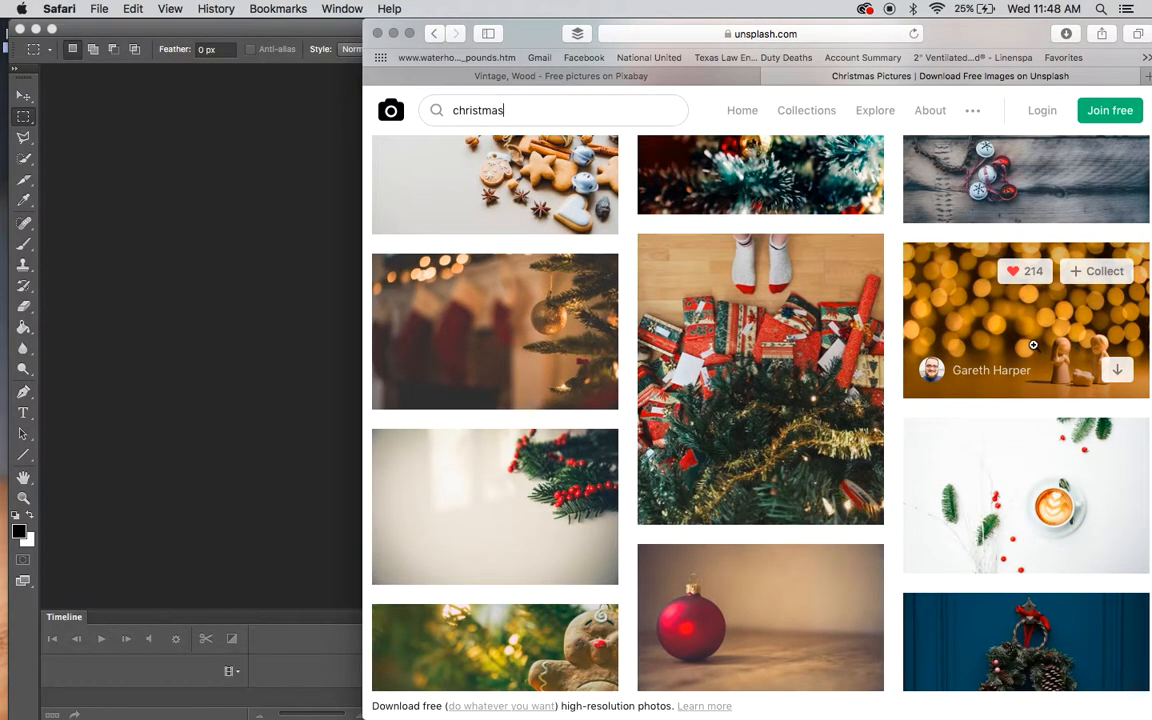
{"action": "left_click", "coordinate": [1033, 345]}
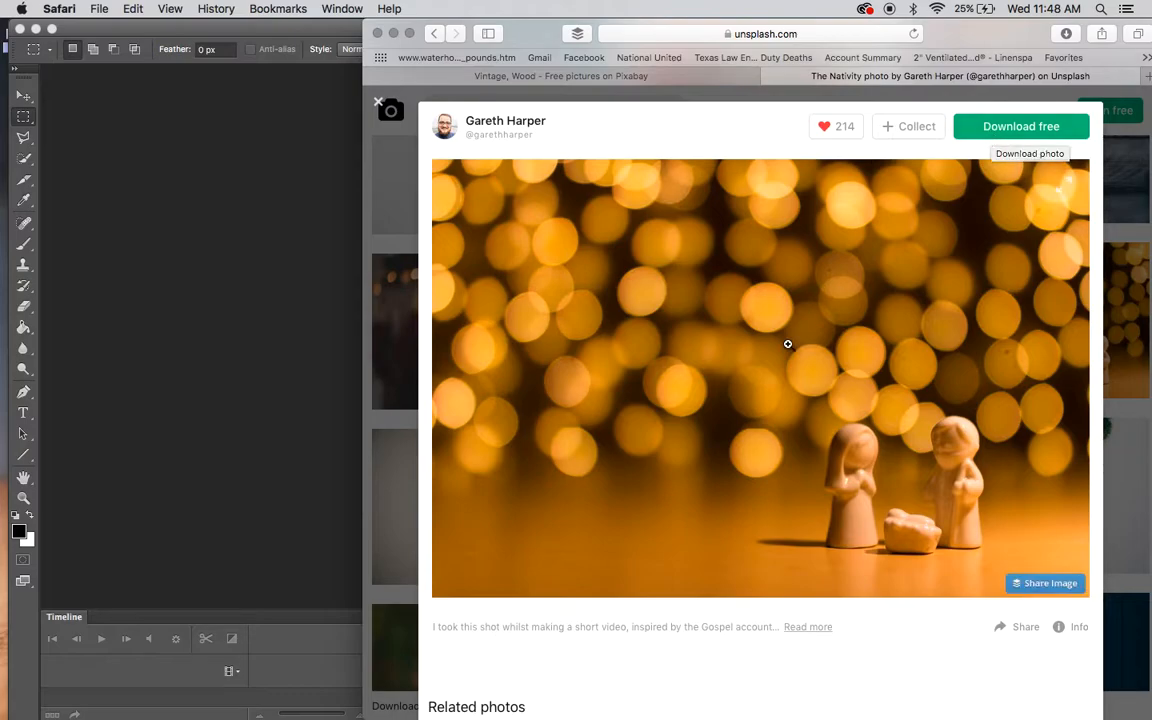
{"action": "left_click_drag", "start_coordinate": [787, 342], "coordinate": [27, 205]}
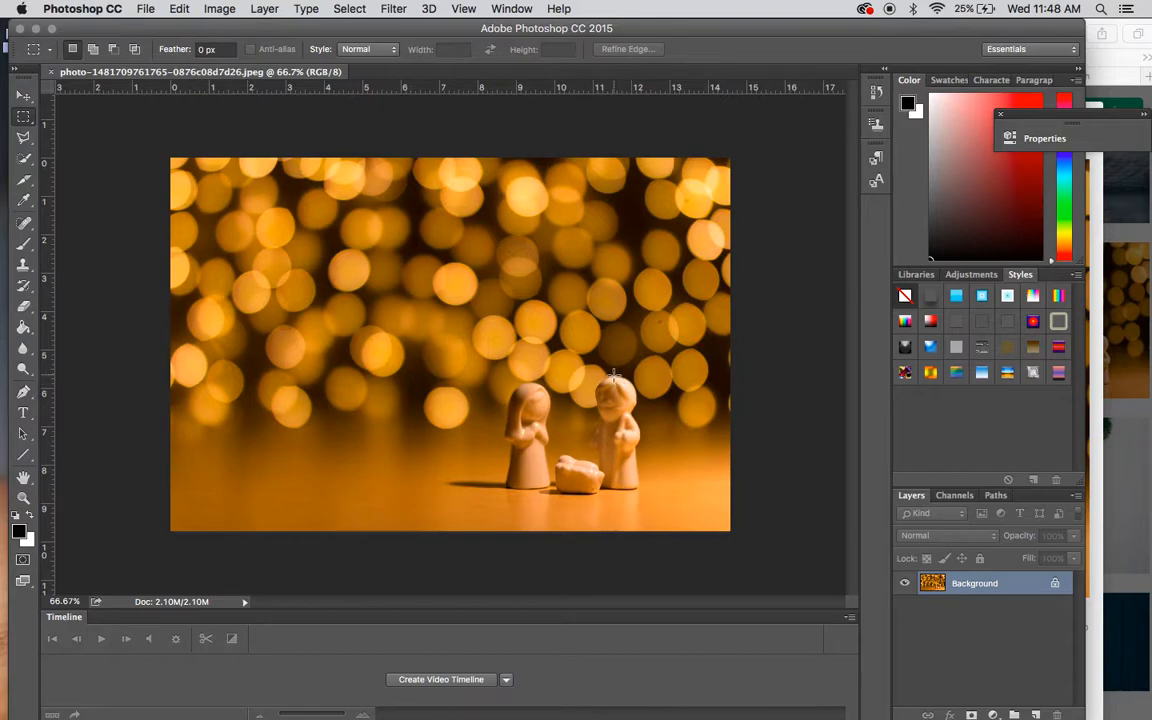
Draw a circular selection over the lights and part of the figurines with the Elliptical Marquee tool, using a 400 by 400 fixed ratio.
{"action": "left_click", "coordinate": [23, 94]}
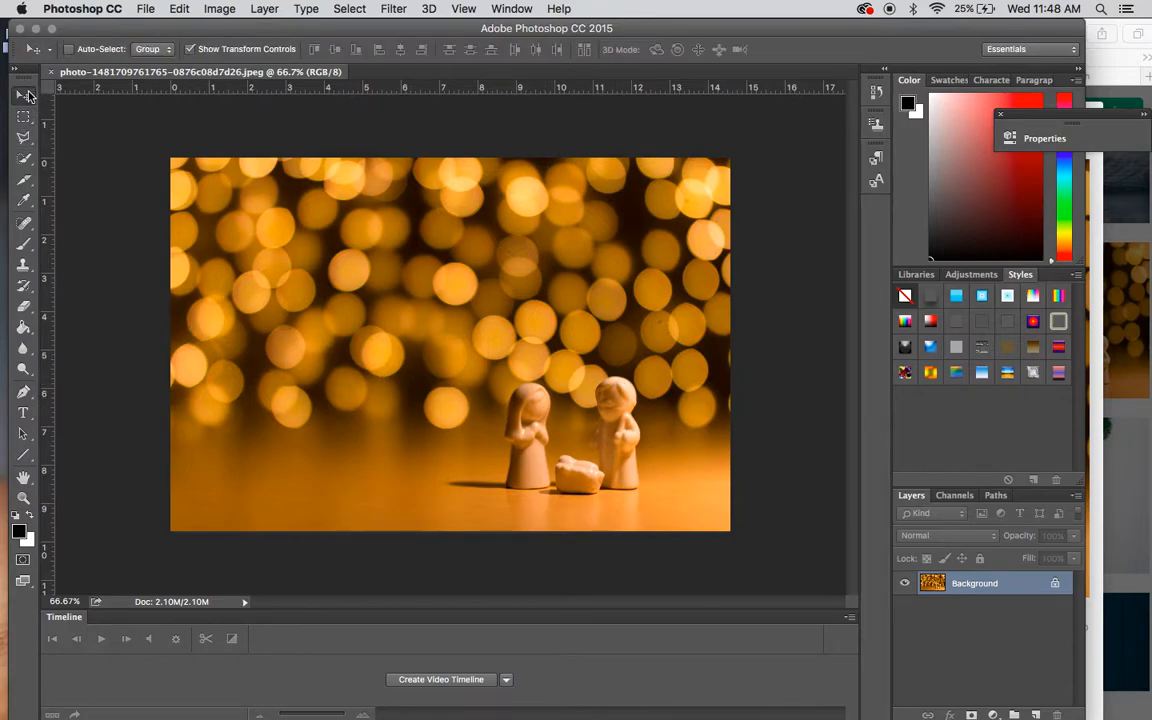
{"action": "left_click", "coordinate": [23, 117]}
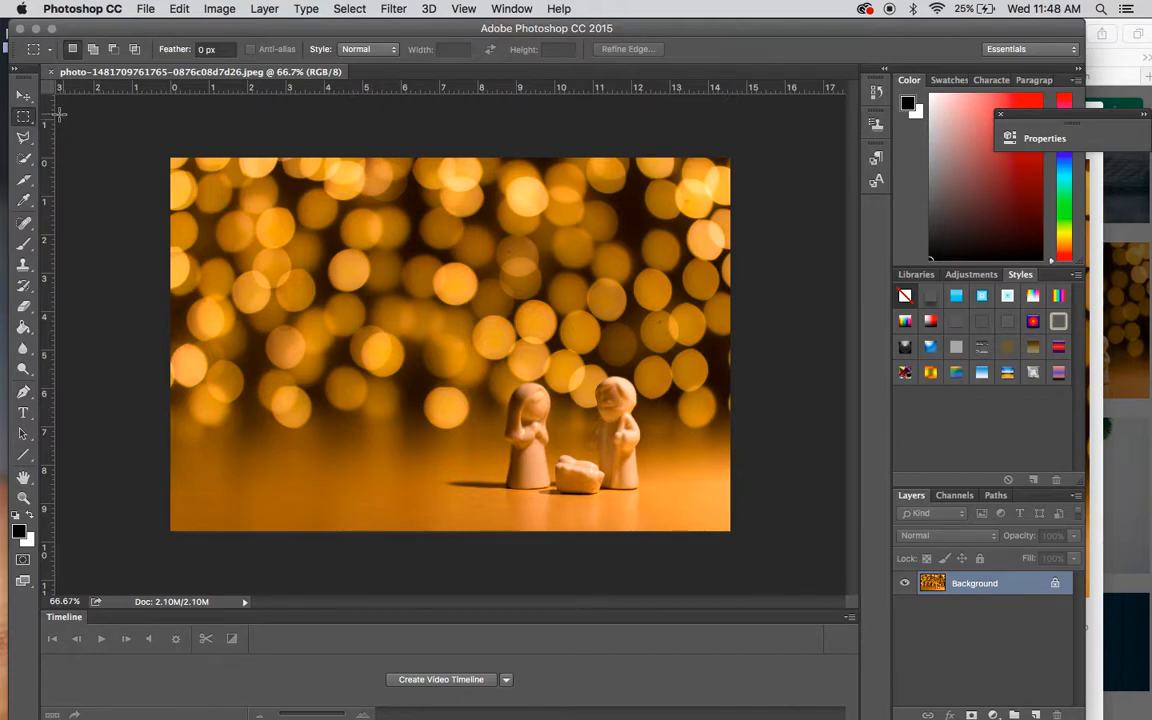
{"action": "left_click", "coordinate": [29, 122]}
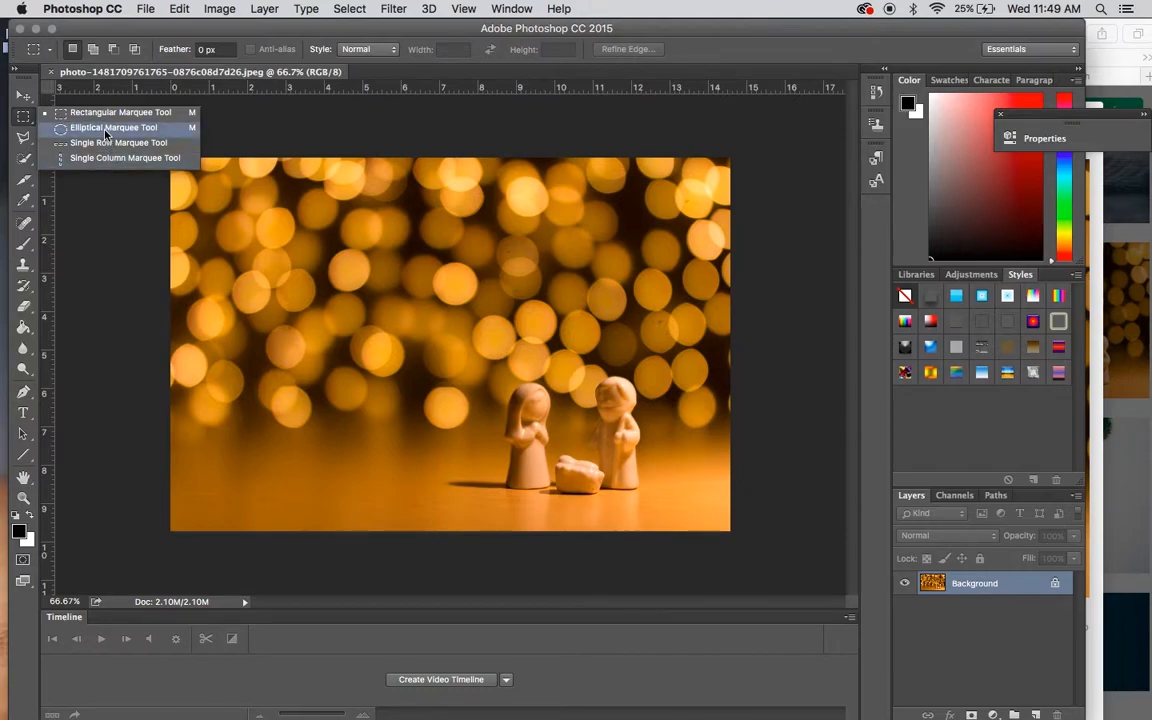
{"action": "left_click", "coordinate": [104, 128]}
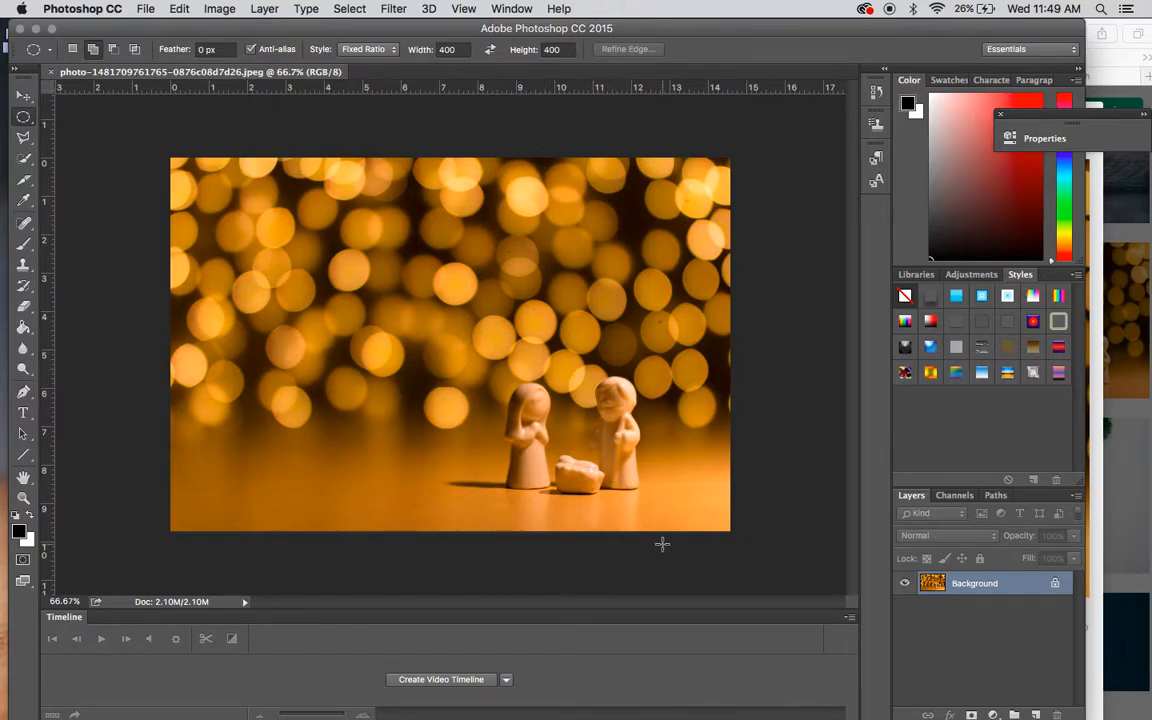
{"action": "left_click_drag", "start_coordinate": [651, 500], "coordinate": [241, 190]}
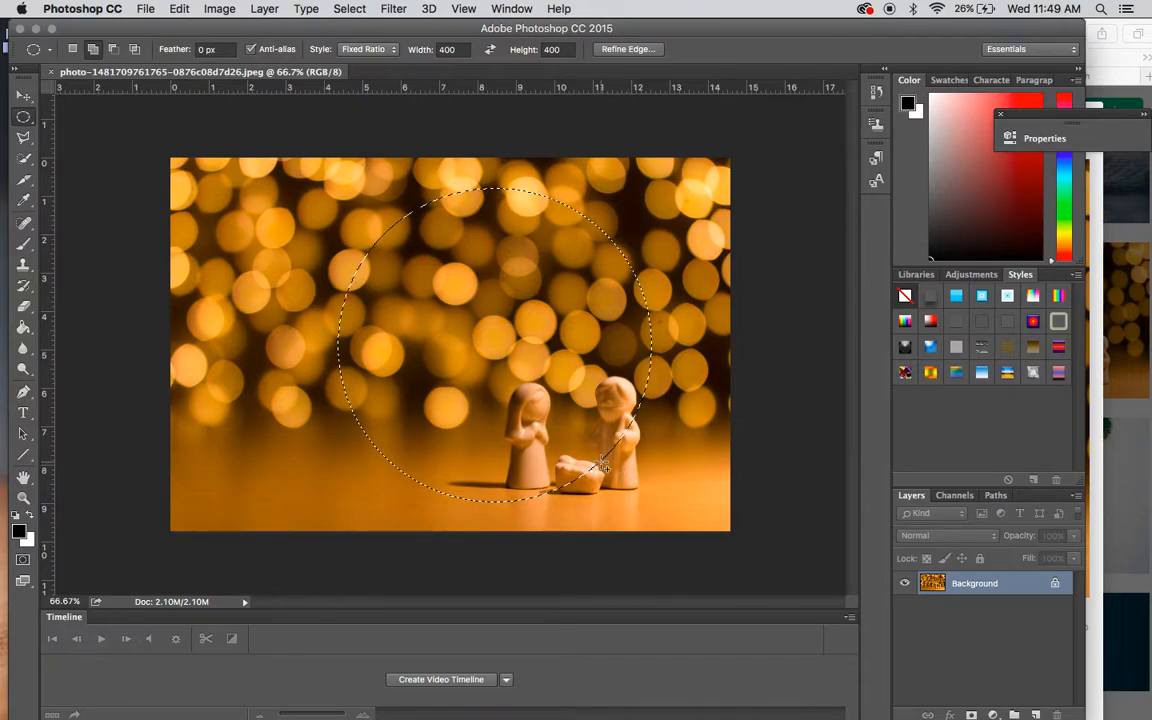
Nudge the circular selection rightward and down until it encloses all three nativity figurines.
{"action": "key", "text": "Right"}
{"action": "key", "text": "Right"}
{"action": "key", "text": "Right"}
{"action": "key", "text": "Right"}
{"action": "key", "text": "Right"}
{"action": "key", "text": "Right"}
{"action": "key", "text": "Right"}
{"action": "key", "text": "Right"}
{"action": "key", "text": "Right"}
{"action": "key", "text": "Right"}
{"action": "key", "text": "Right"}
{"action": "key", "text": "Right"}
{"action": "key", "text": "Right"}
{"action": "key", "text": "Right"}
{"action": "key", "text": "Right"}
{"action": "key", "text": "Right"}
{"action": "key", "text": "Right"}
{"action": "key", "text": "Right"}
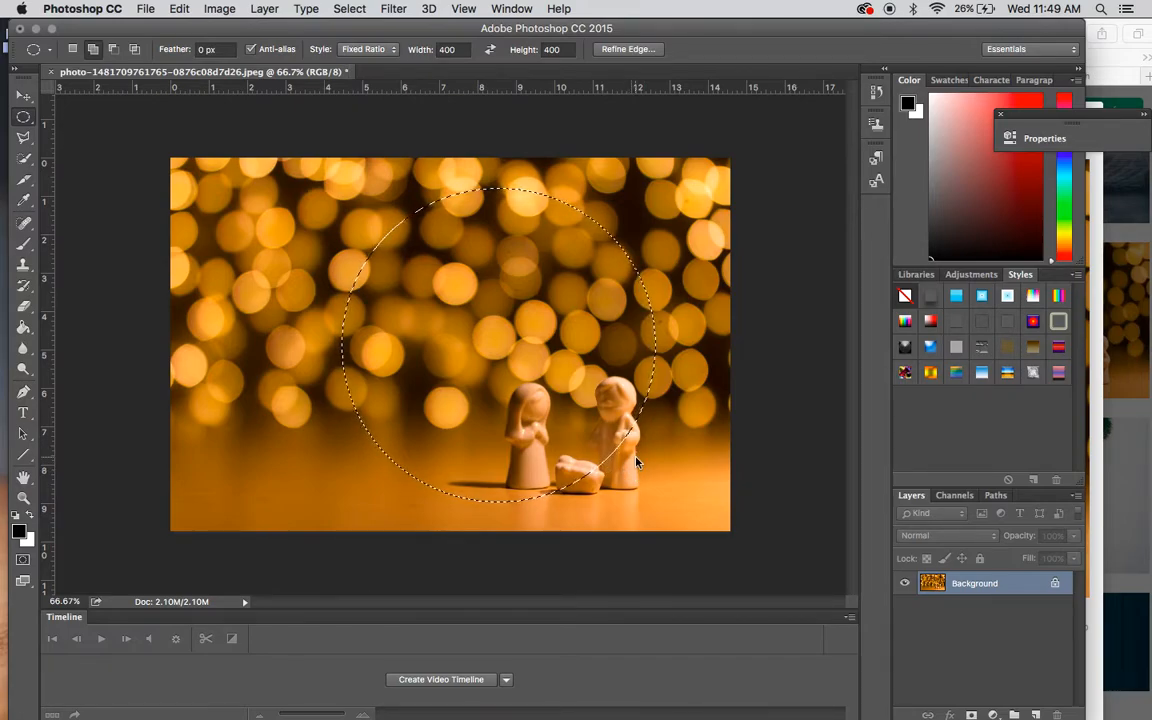
{"action": "key", "text": "Right"}
{"action": "key", "text": "Right"}
{"action": "key", "text": "Right"}
{"action": "key", "text": "Right"}
{"action": "key", "text": "Right"}
{"action": "key", "text": "Right"}
{"action": "key", "text": "Right"}
{"action": "key", "text": "Right"}
{"action": "key", "text": "Right"}
{"action": "key", "text": "Right"}
{"action": "key", "text": "Right"}
{"action": "key", "text": "Right"}
{"action": "key", "text": "Right"}
{"action": "key", "text": "Right"}
{"action": "key", "text": "Right"}
{"action": "key", "text": "Right"}
{"action": "key", "text": "Right"}
{"action": "key", "text": "Right"}
{"action": "key", "text": "Right"}
{"action": "key", "text": "Right"}
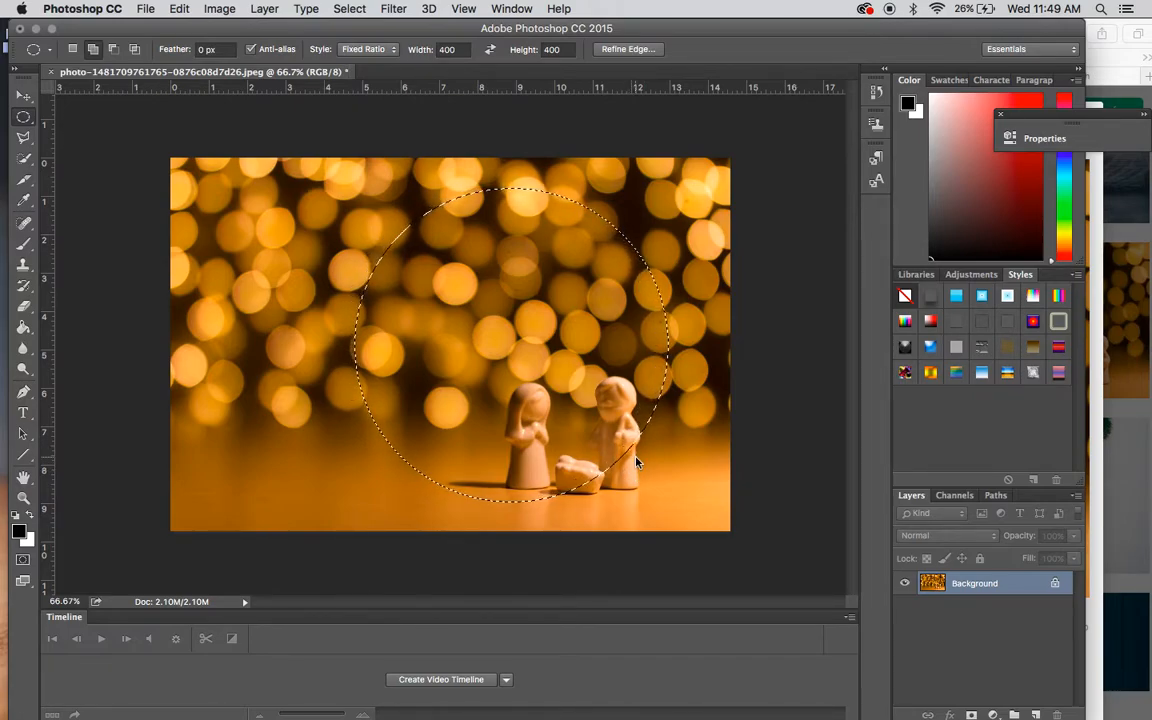
{"action": "key", "text": "Right"}
{"action": "key", "text": "Right"}
{"action": "key", "text": "Right"}
{"action": "key", "text": "Right"}
{"action": "key", "text": "Right"}
{"action": "key", "text": "Right"}
{"action": "key", "text": "Right"}
{"action": "key", "text": "Right"}
{"action": "key", "text": "Right"}
{"action": "key", "text": "Right"}
{"action": "key", "text": "Right"}
{"action": "key", "text": "Right"}
{"action": "key", "text": "Right"}
{"action": "key", "text": "Right"}
{"action": "key", "text": "Right"}
{"action": "key", "text": "Right"}
{"action": "key", "text": "Right"}
{"action": "key", "text": "Right"}
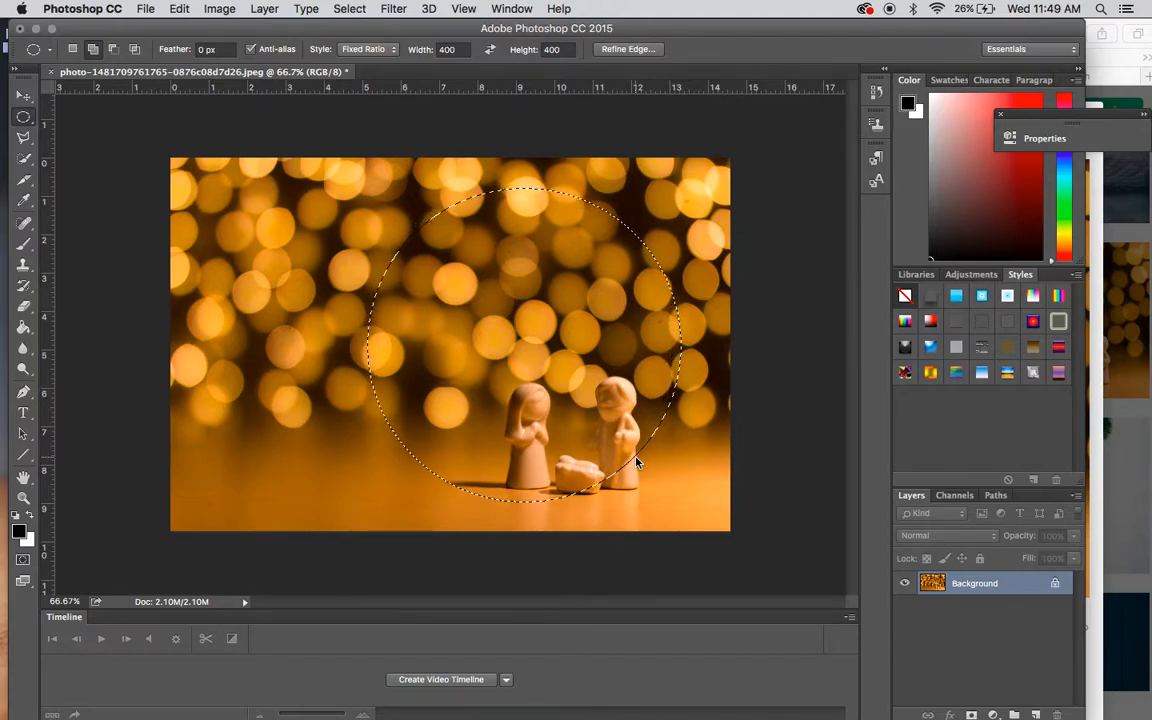
{"action": "key", "text": "Right"}
{"action": "key", "text": "Right"}
{"action": "key", "text": "Right"}
{"action": "key", "text": "Right"}
{"action": "key", "text": "Right"}
{"action": "key", "text": "Right"}
{"action": "key", "text": "Right"}
{"action": "key", "text": "Right"}
{"action": "key", "text": "Right"}
{"action": "key", "text": "Right"}
{"action": "key", "text": "Right"}
{"action": "key", "text": "Right"}
{"action": "key", "text": "Right"}
{"action": "key", "text": "Right"}
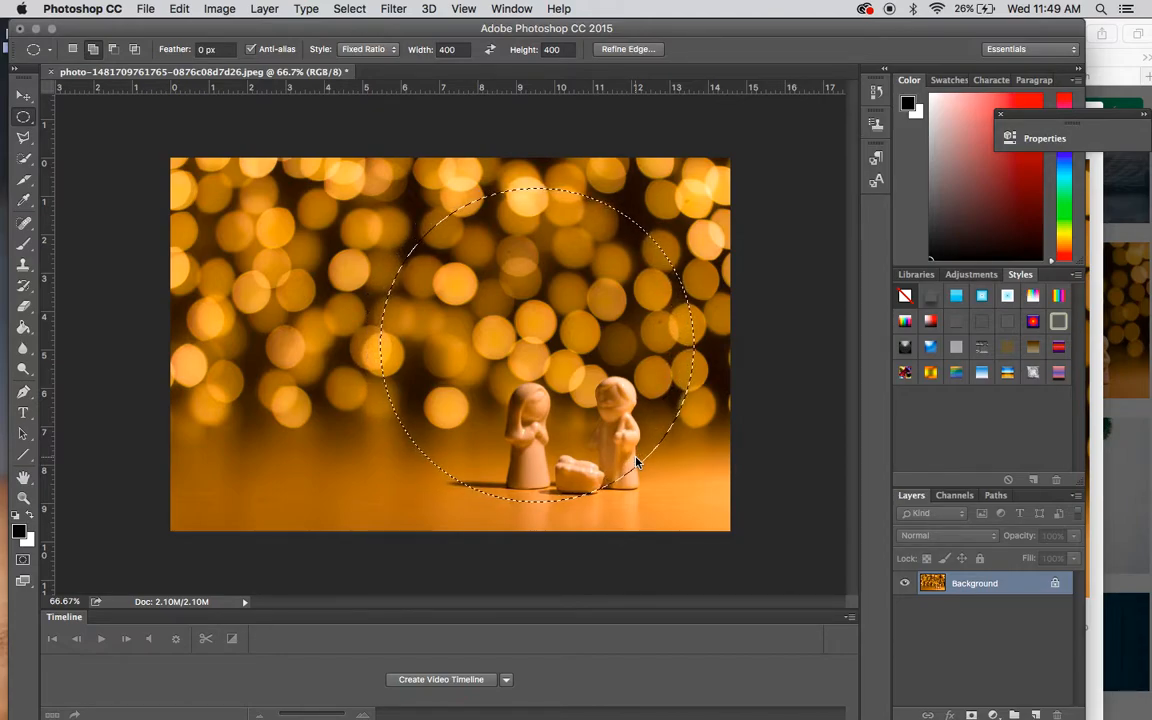
{"action": "key", "text": "Down"}
{"action": "key", "text": "Down"}
{"action": "key", "text": "Down"}
{"action": "key", "text": "Down"}
{"action": "key", "text": "Down"}
{"action": "key", "text": "Down"}
{"action": "key", "text": "Down"}
{"action": "key", "text": "Down"}
{"action": "key", "text": "Down"}
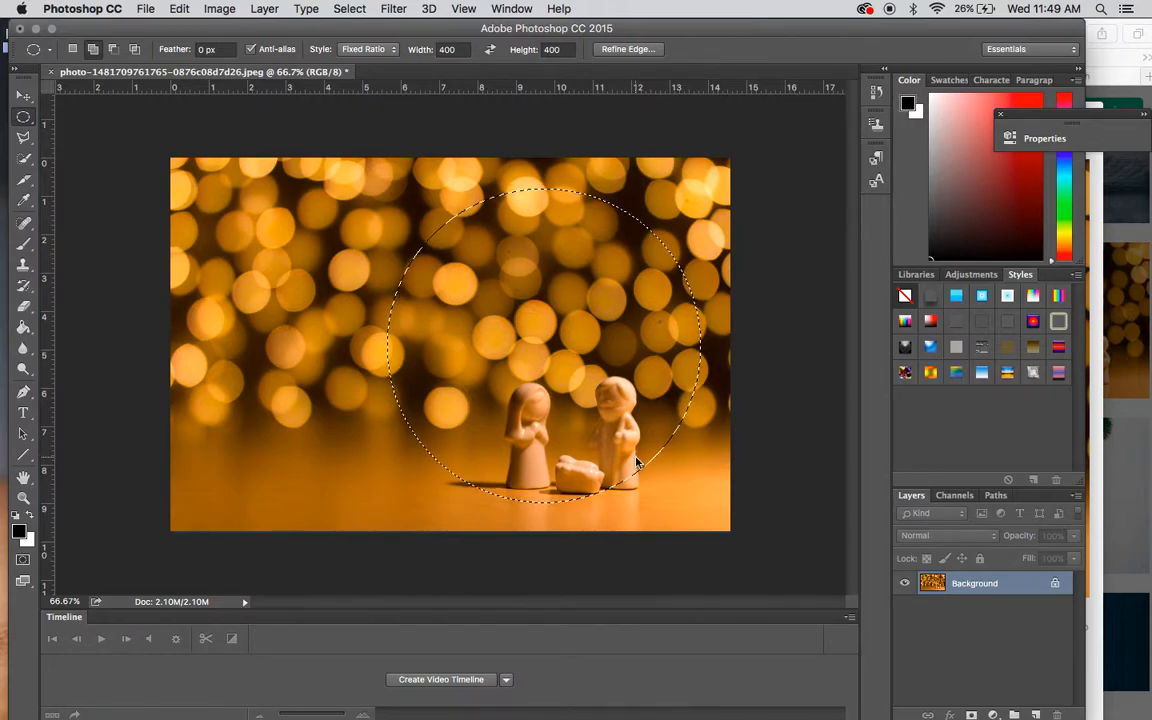
{"action": "key", "text": "Down"}
{"action": "key", "text": "Down"}
{"action": "key", "text": "Down"}
{"action": "key", "text": "Down"}
{"action": "key", "text": "Down"}
{"action": "key", "text": "Down"}
{"action": "key", "text": "Down"}
{"action": "key", "text": "Down"}
{"action": "key", "text": "Down"}
{"action": "key", "text": "Down"}
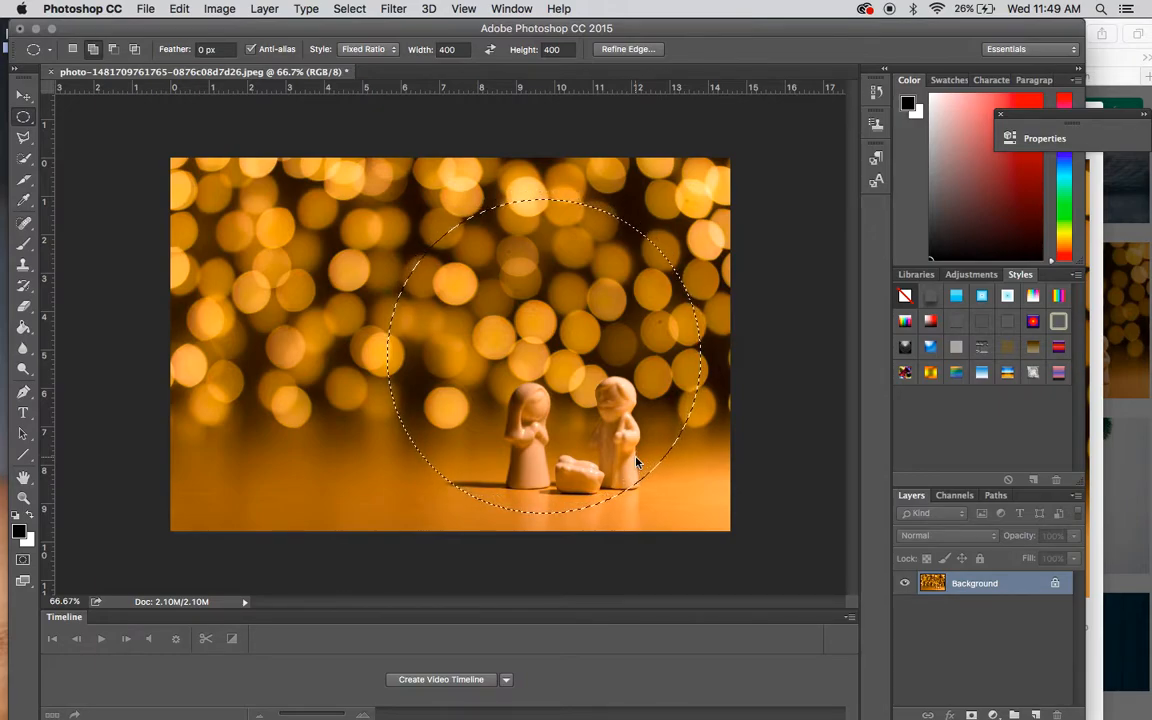
{"action": "key", "text": "Right"}
{"action": "key", "text": "Right"}
{"action": "key", "text": "Right"}
{"action": "key", "text": "Right"}
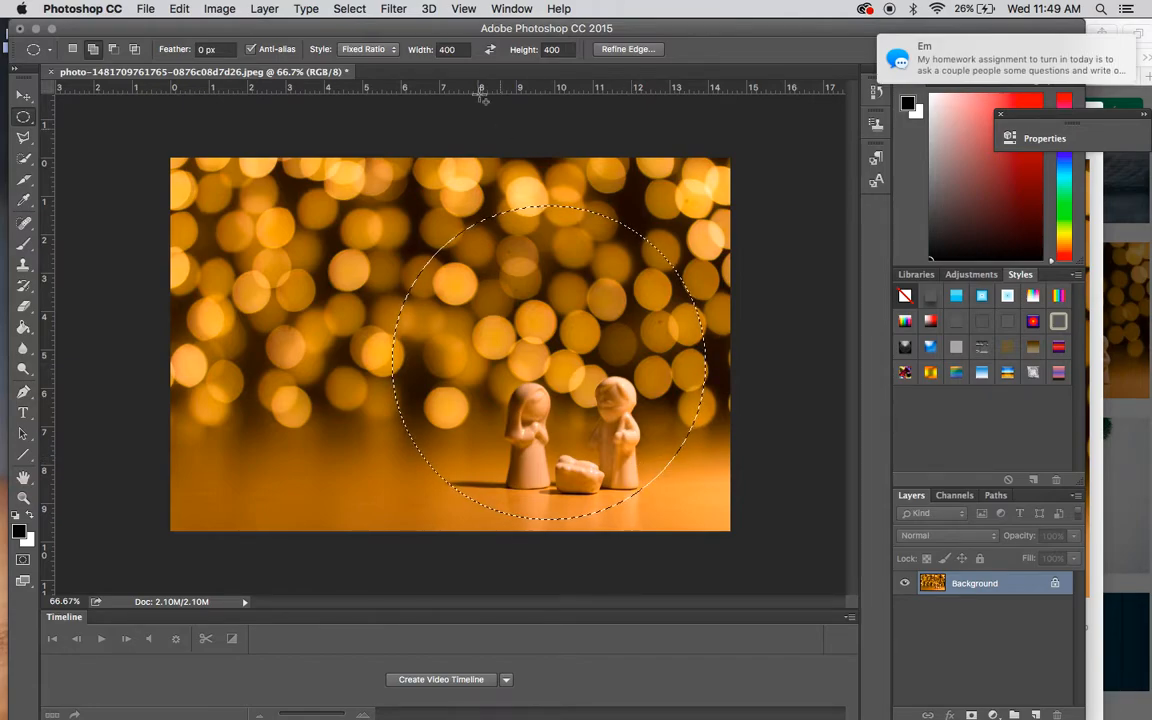
Deselect the existing circle and draw a new circular selection around the three figurines and the lights above them.
{"action": "left_click", "coordinate": [350, 8]}
{"action": "left_click", "coordinate": [362, 43]}
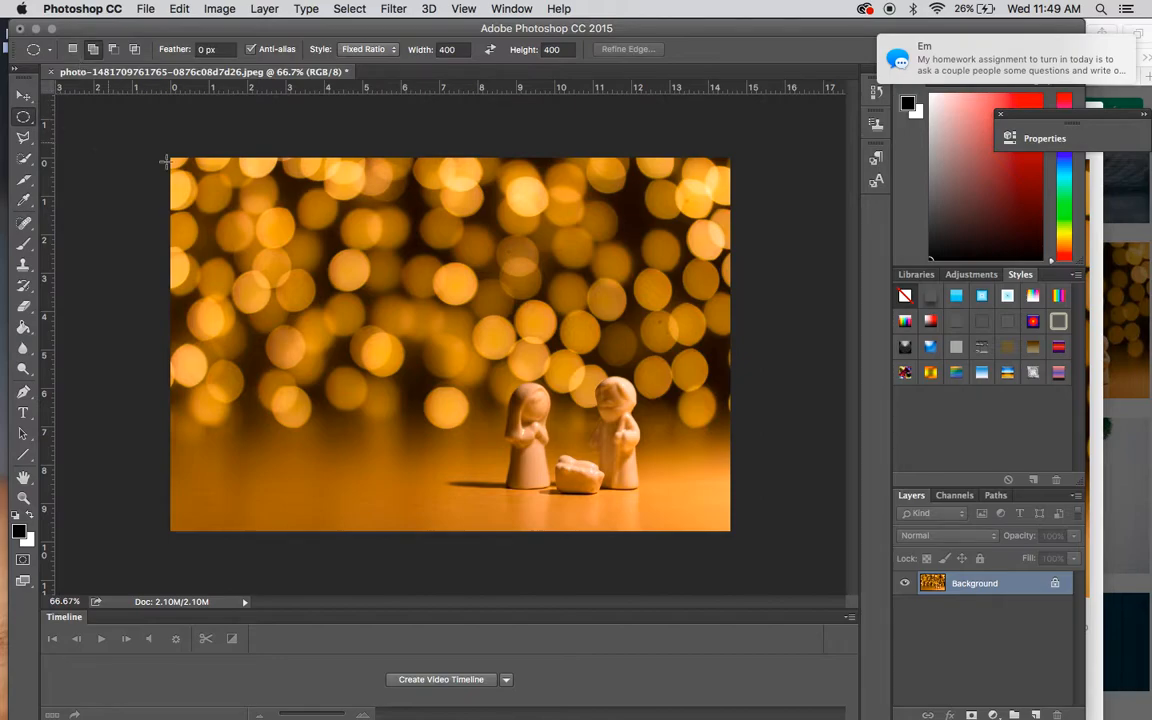
{"action": "left_click_drag", "start_coordinate": [401, 230], "coordinate": [707, 528]}
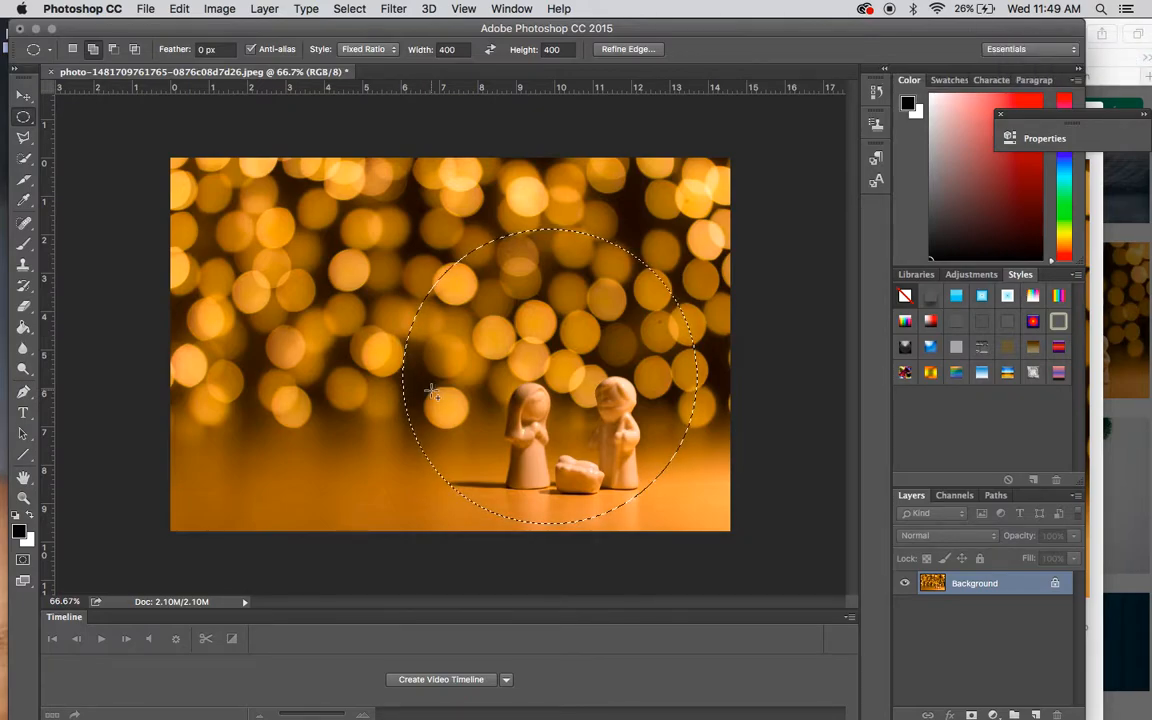
Try filling the inside of the circular selection with white at 100% opacity in Normal mode, and undo the fill.
{"action": "key", "text": "shift+BackSpace"}
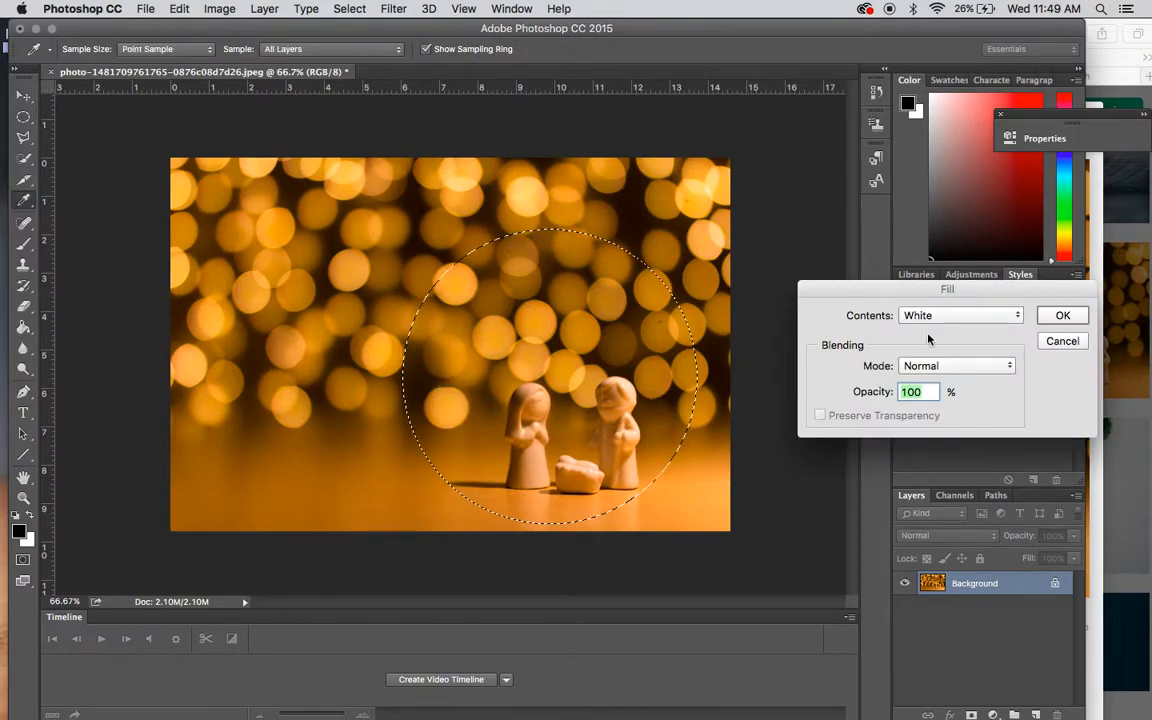
{"action": "left_click_drag", "start_coordinate": [904, 294], "coordinate": [838, 268]}
{"action": "left_click", "coordinate": [859, 290]}
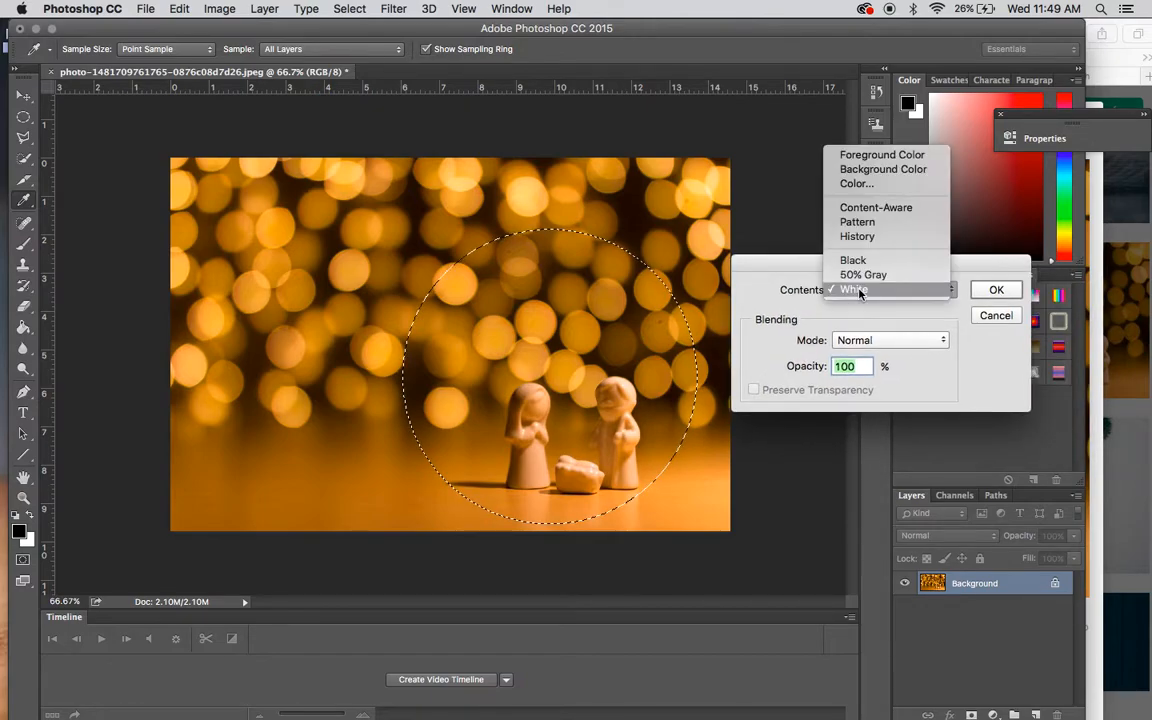
{"action": "left_click", "coordinate": [855, 290]}
{"action": "left_click", "coordinate": [996, 290]}
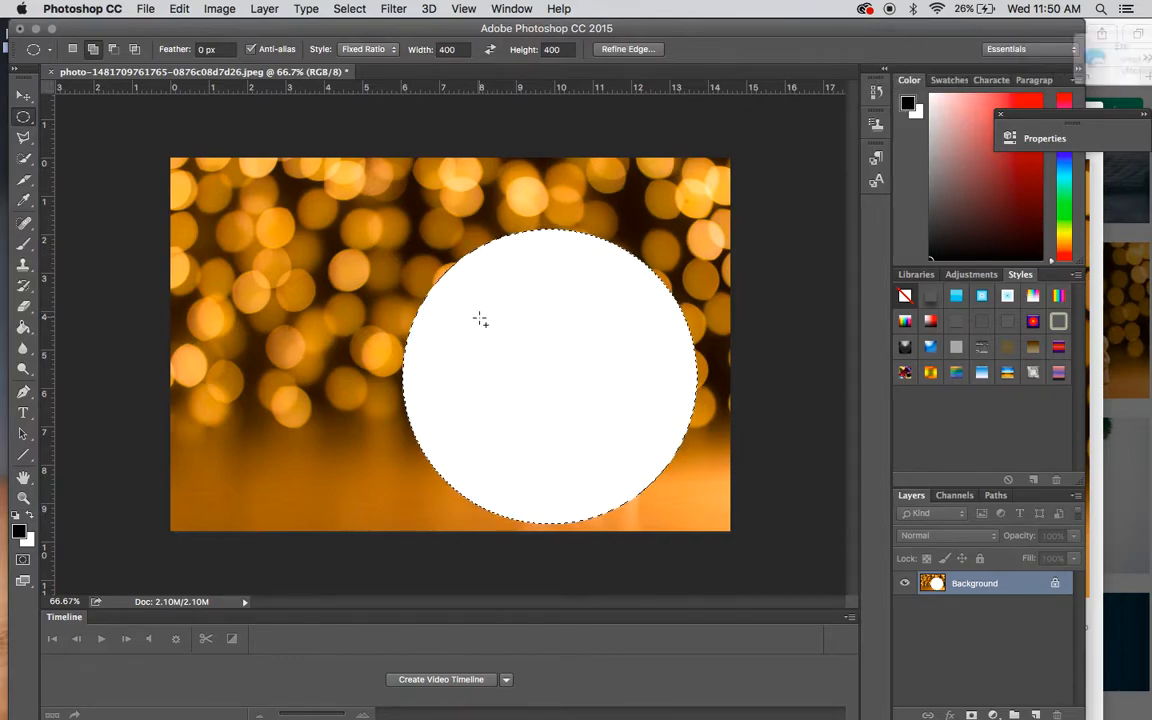
{"action": "left_click", "coordinate": [172, 8]}
{"action": "left_click", "coordinate": [200, 55]}
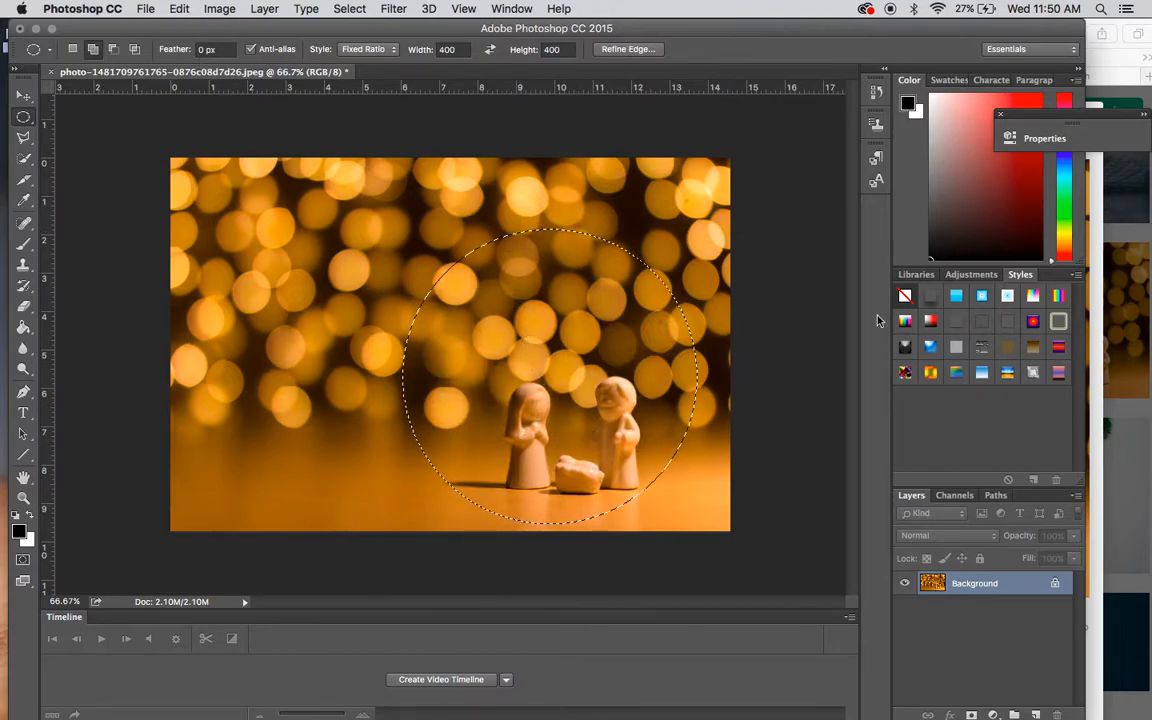
Invert the circular selection and fill the area outside the circle with white at 100% opacity.
{"action": "left_click", "coordinate": [393, 8]}
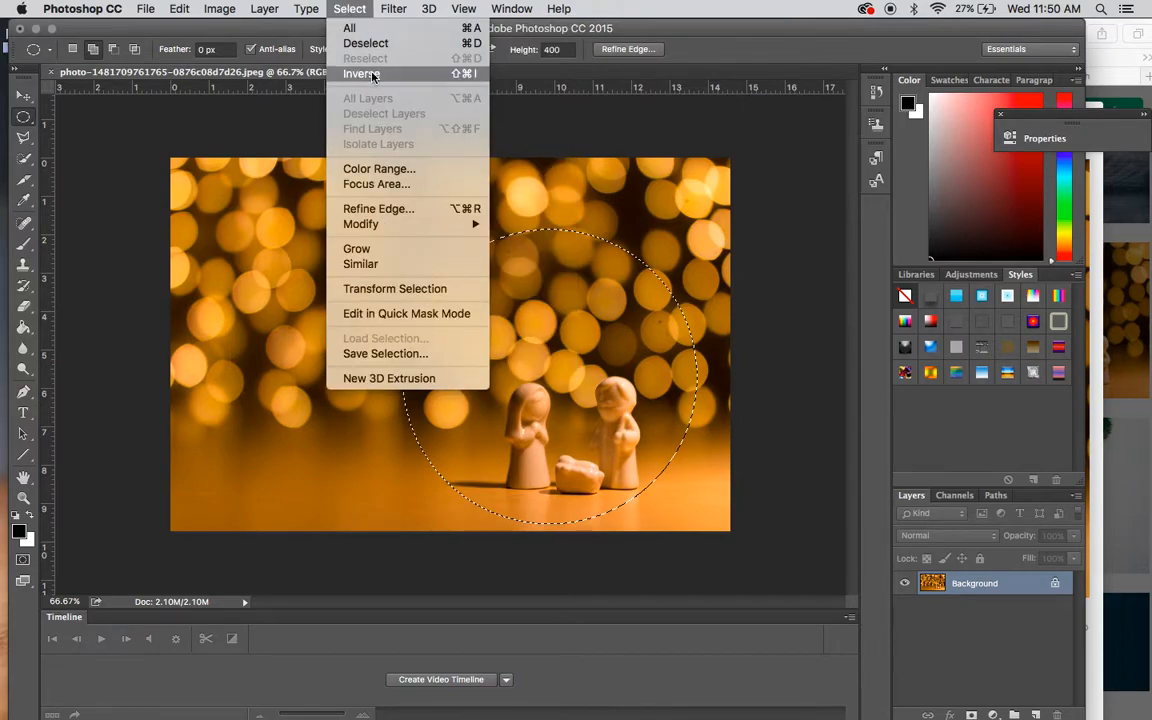
{"action": "left_click", "coordinate": [372, 77]}
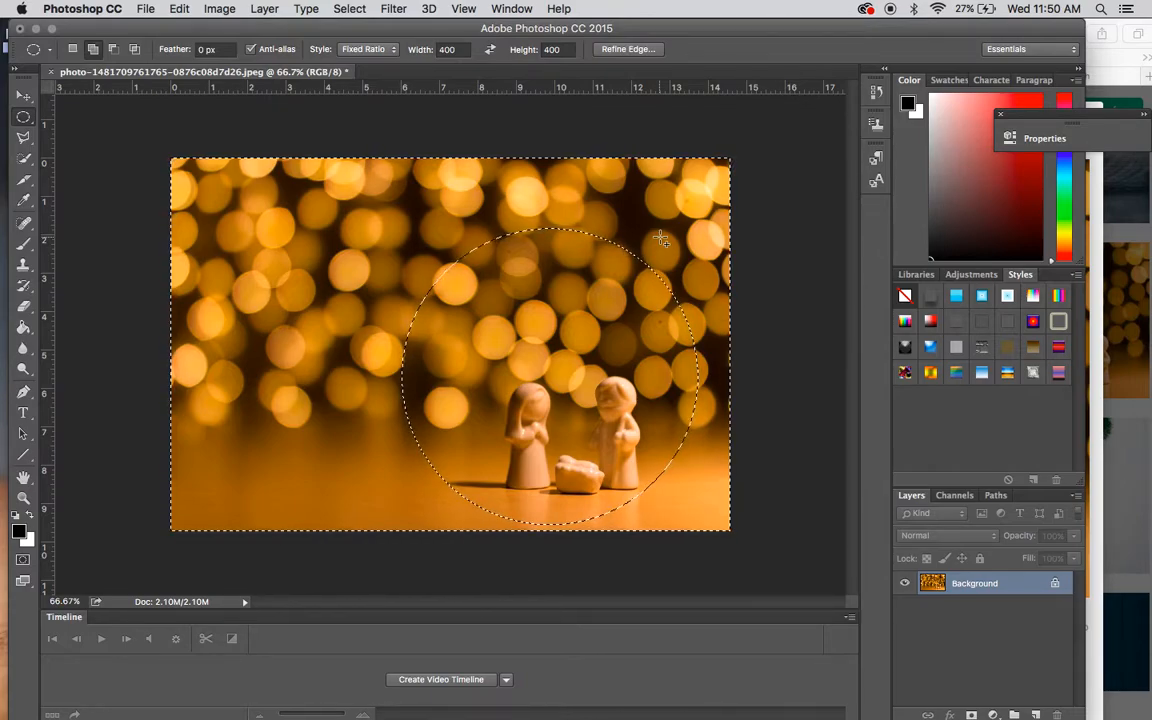
{"action": "key", "text": "shift+BackSpace"}
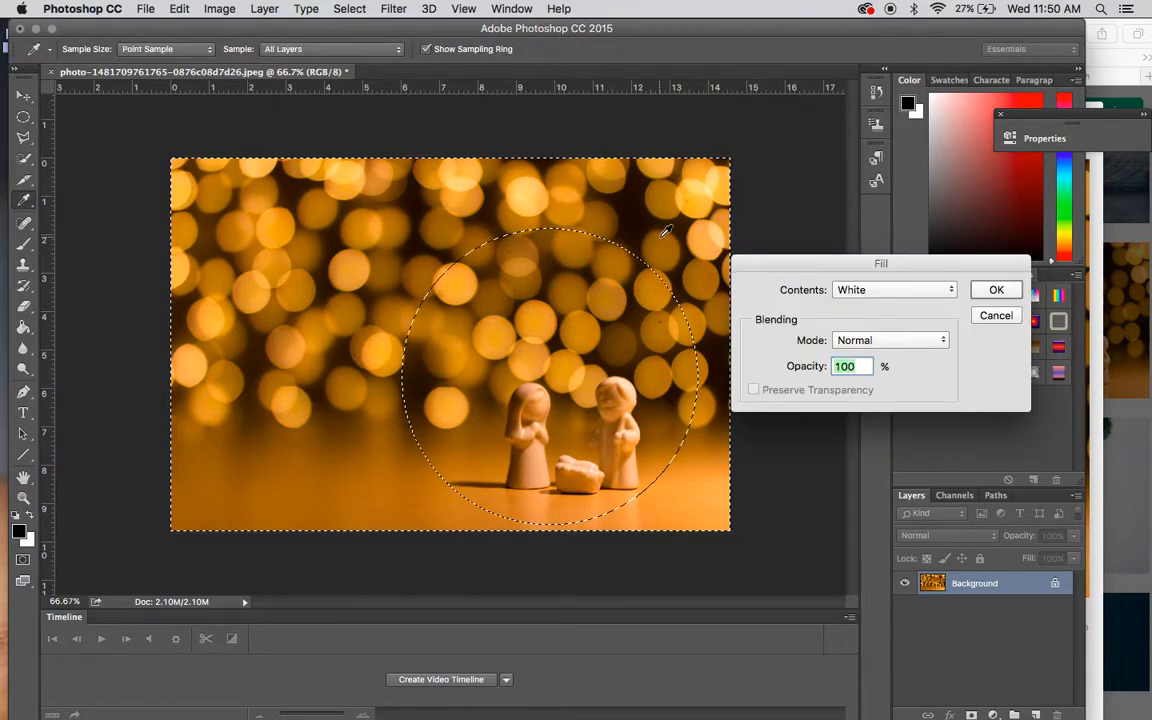
{"action": "left_click", "coordinate": [996, 290]}
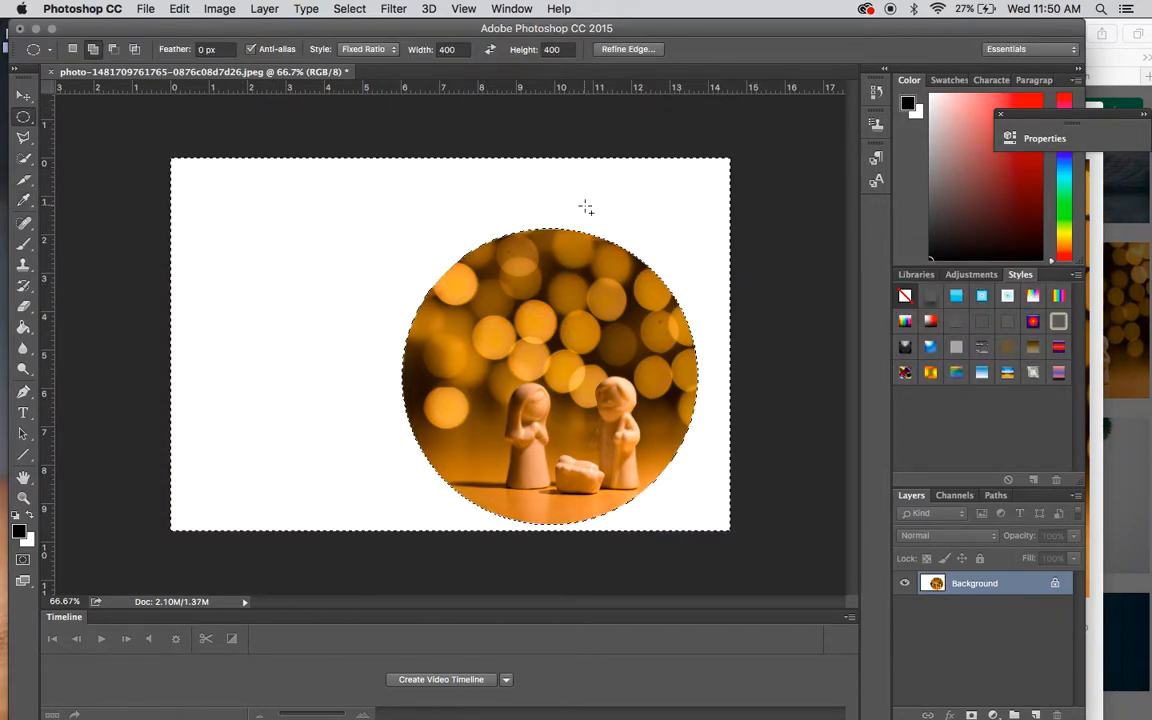
Trim the image on all four sides based on the top left pixel color, and clear the selection.
{"action": "left_click", "coordinate": [231, 6]}
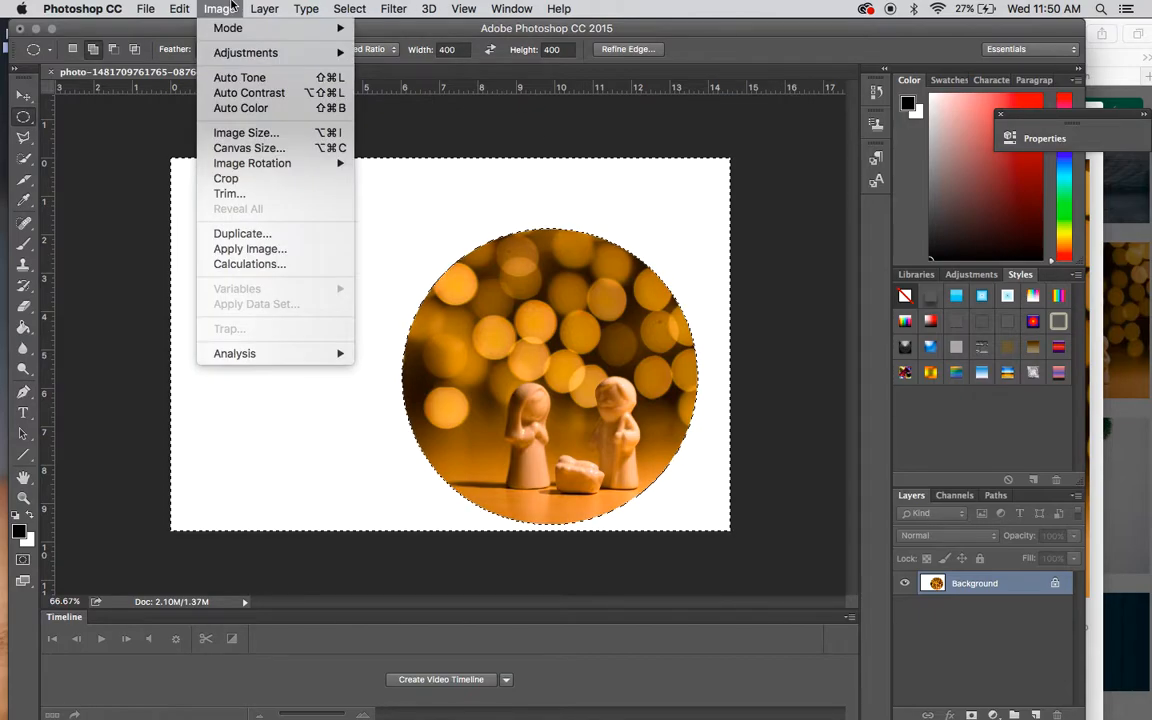
{"action": "left_click", "coordinate": [255, 193]}
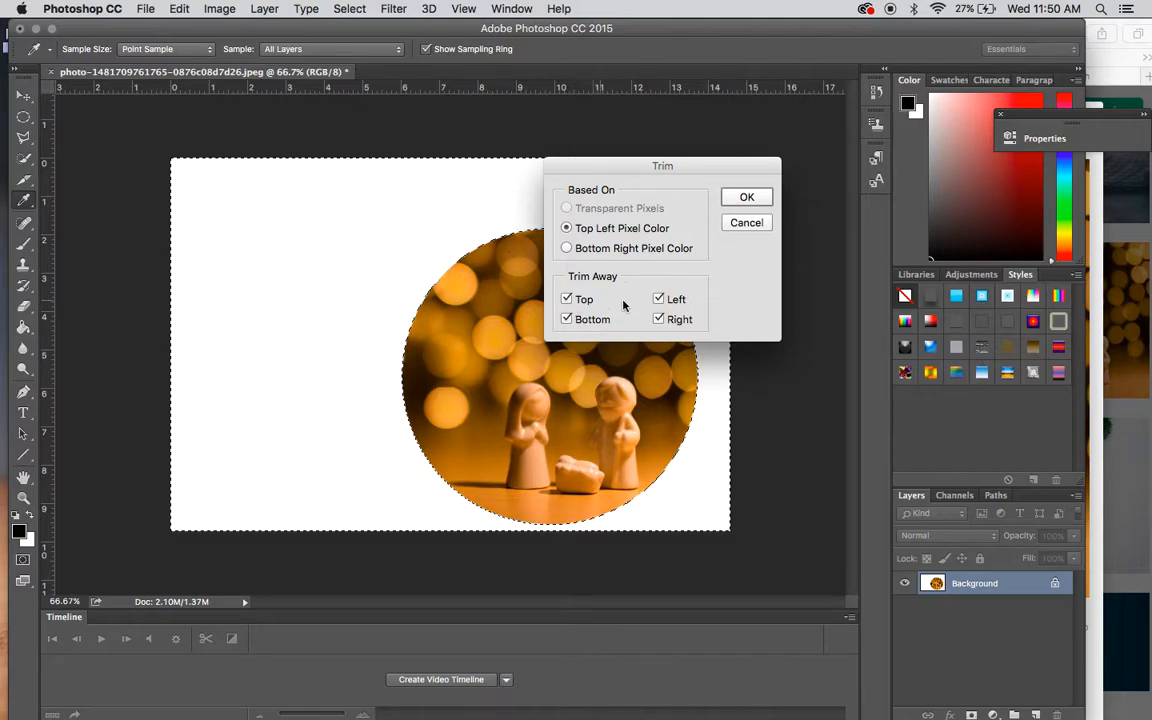
{"action": "left_click", "coordinate": [746, 196]}
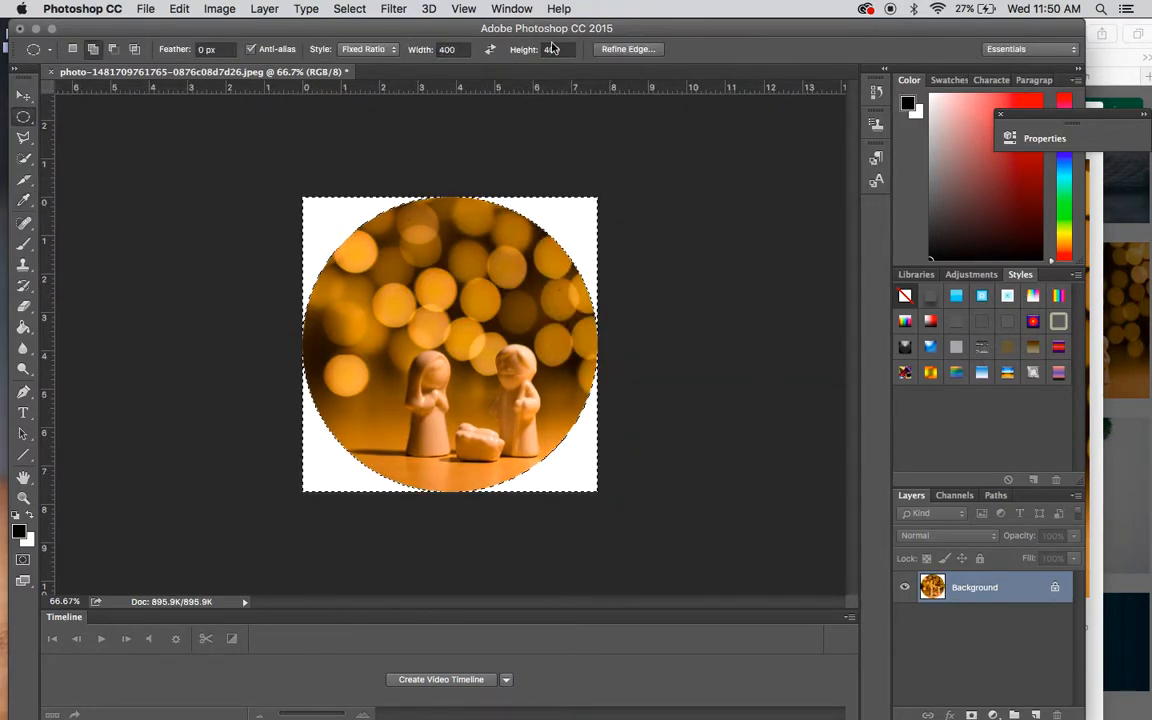
{"action": "left_click", "coordinate": [393, 8]}
{"action": "mouse_move", "coordinate": [349, 8]}
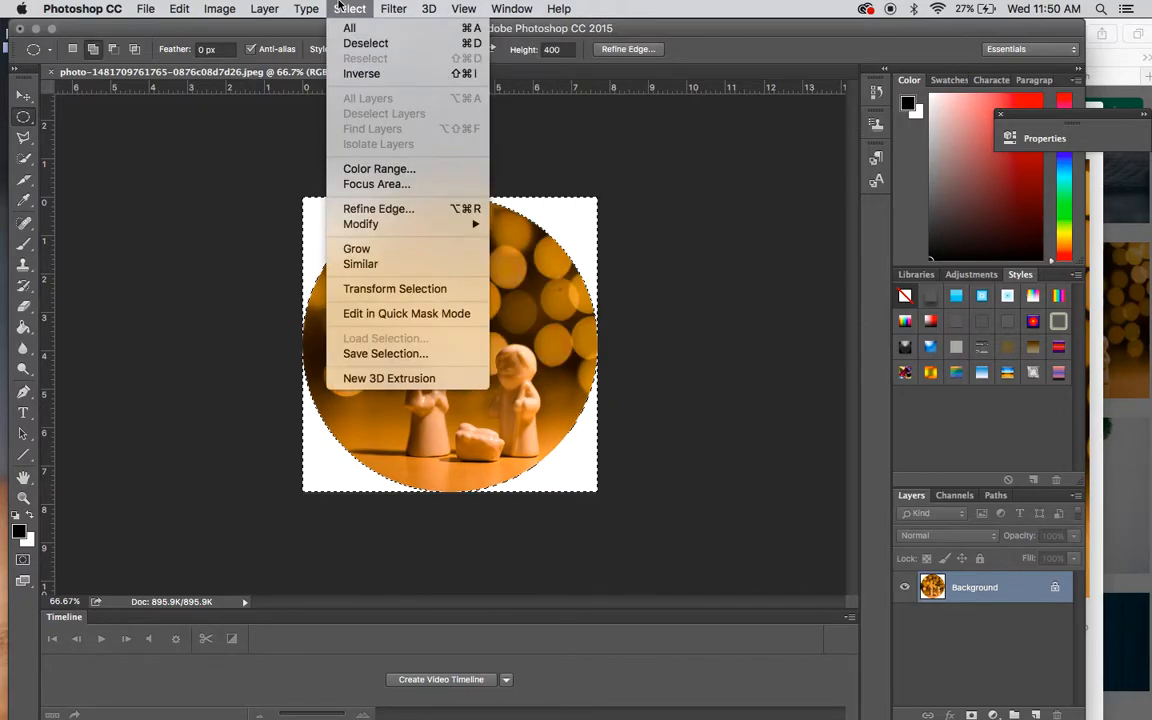
{"action": "left_click", "coordinate": [365, 43]}
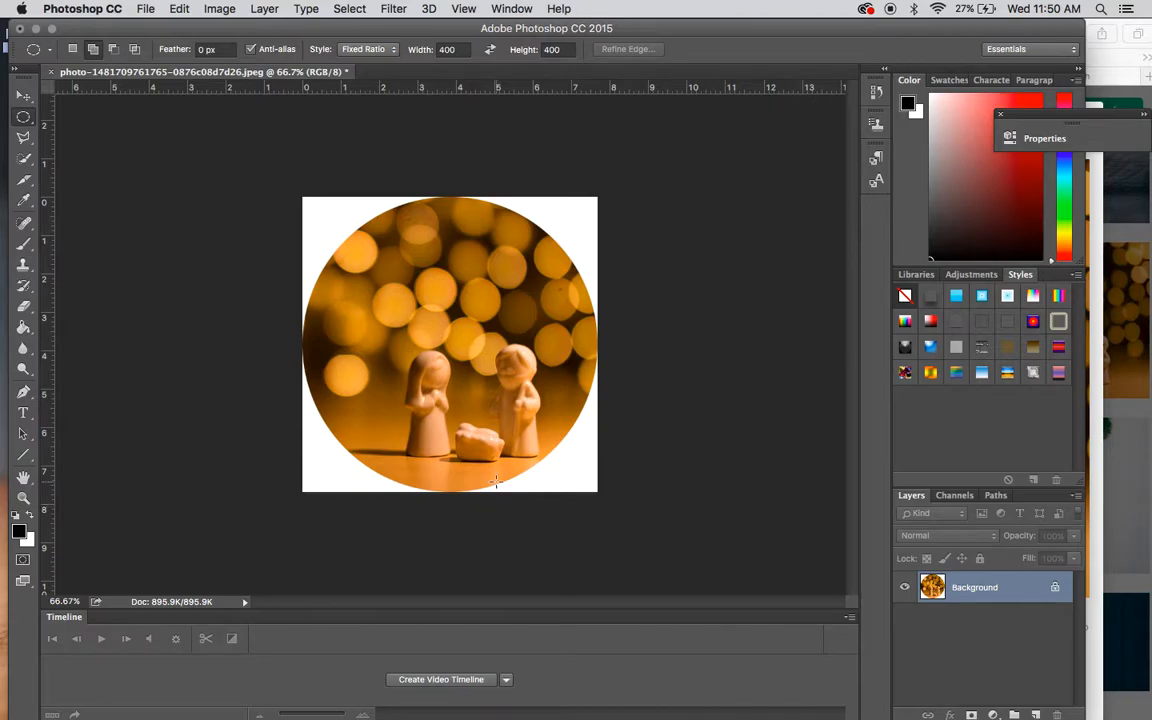
Add the centred text "Tis The Reason" on three lines over the lights above the figurines.
{"action": "left_click", "coordinate": [23, 414]}
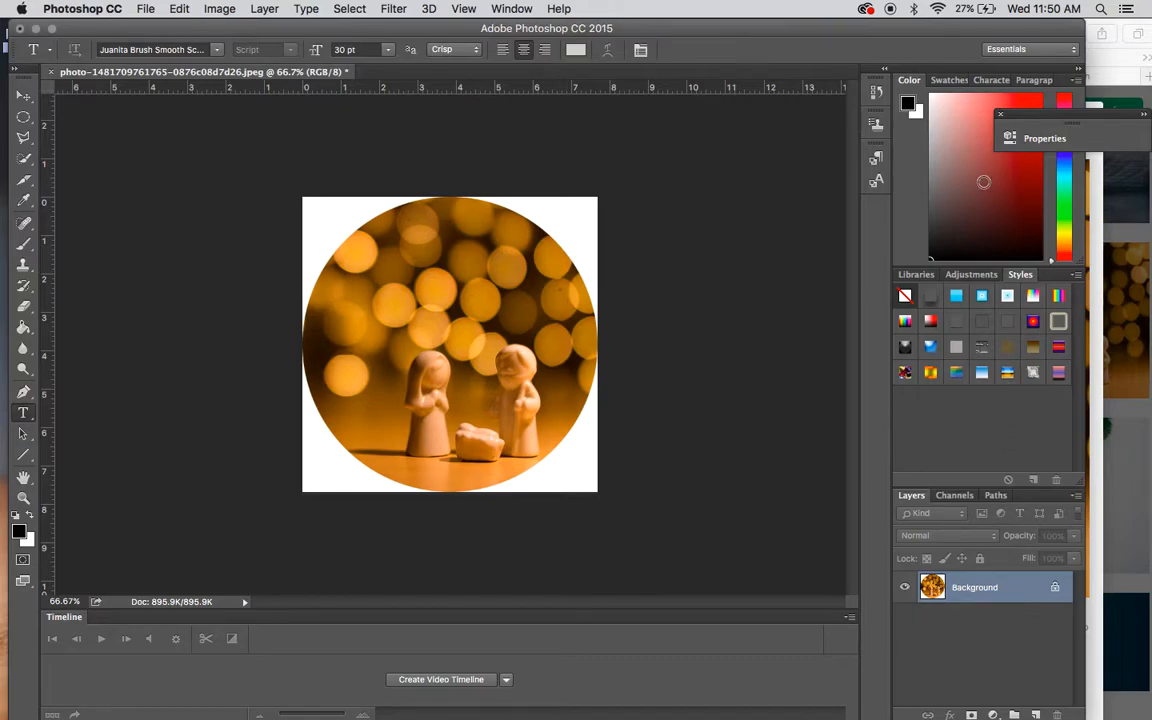
{"action": "left_click", "coordinate": [464, 8]}
{"action": "mouse_move", "coordinate": [511, 8]}
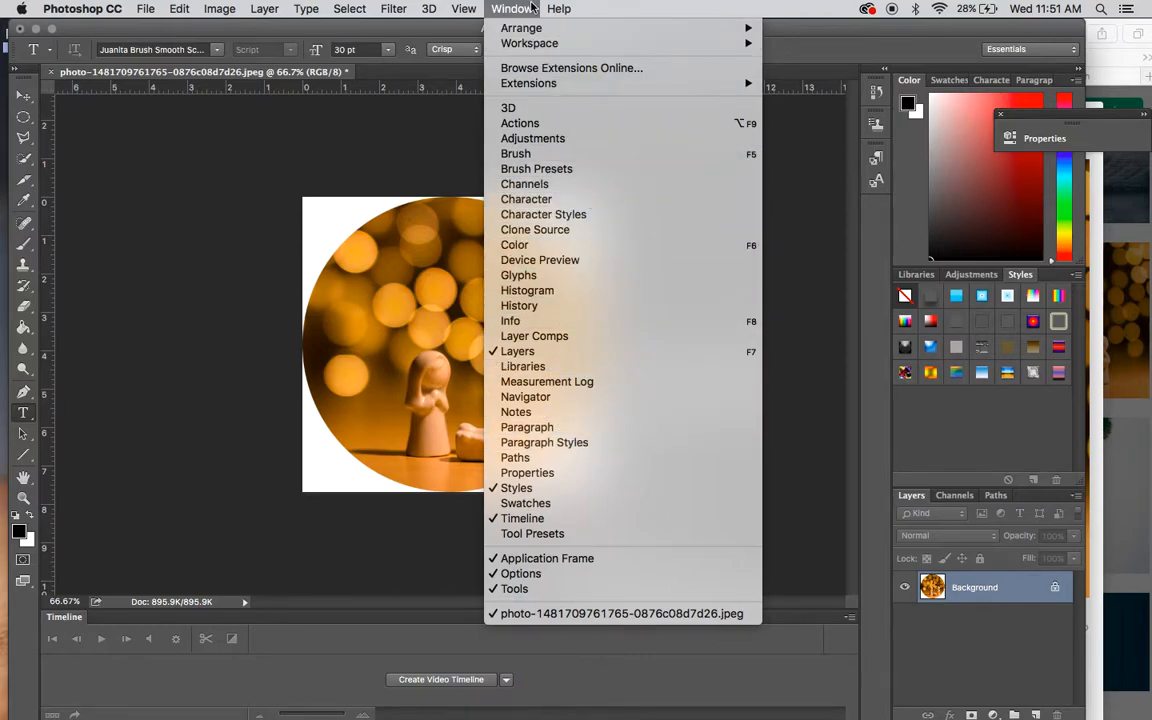
{"action": "key", "text": "Escape"}
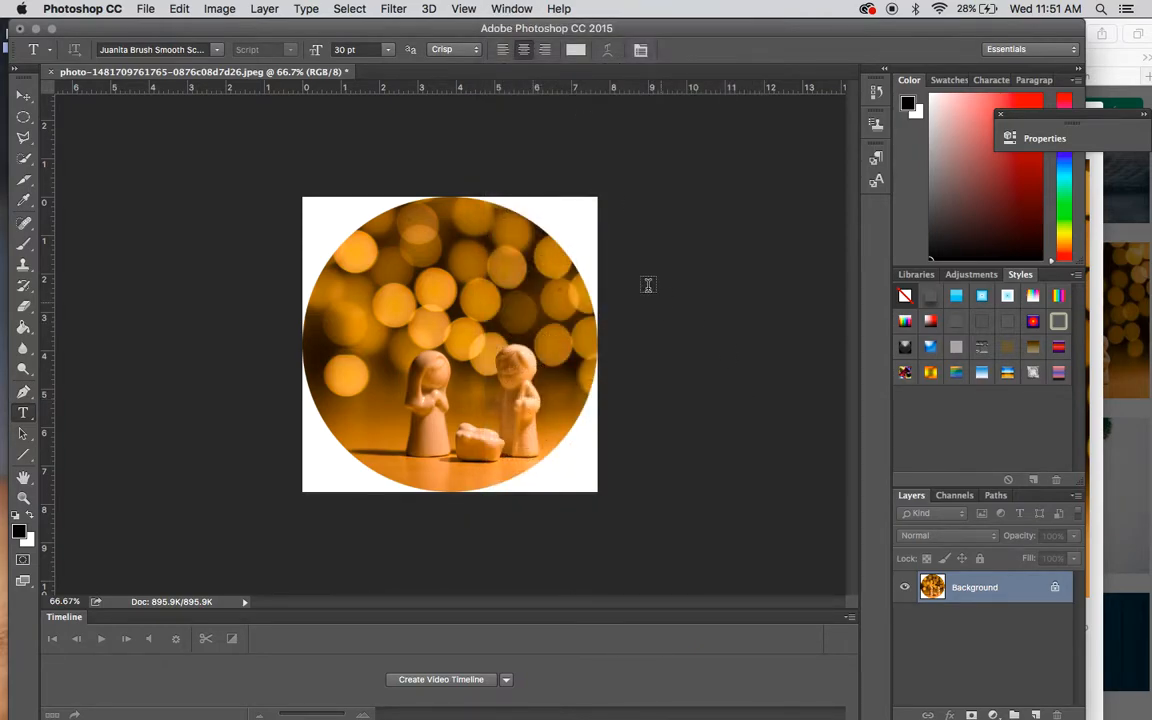
{"action": "left_click", "coordinate": [394, 257]}
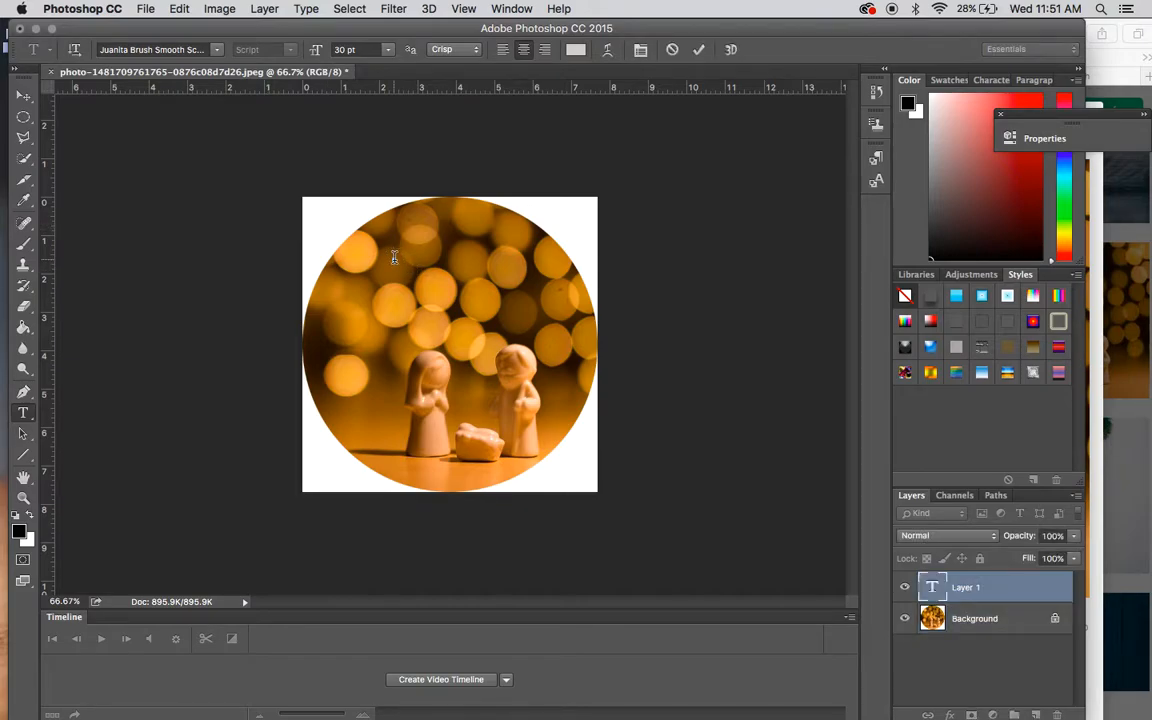
{"action": "type", "text": "Let"}
{"action": "key", "text": "BackSpace"}
{"action": "key", "text": "BackSpace"}
{"action": "key", "text": "BackSpace"}
{"action": "type", "text": "L"}
{"action": "type", "text": "Reason"}
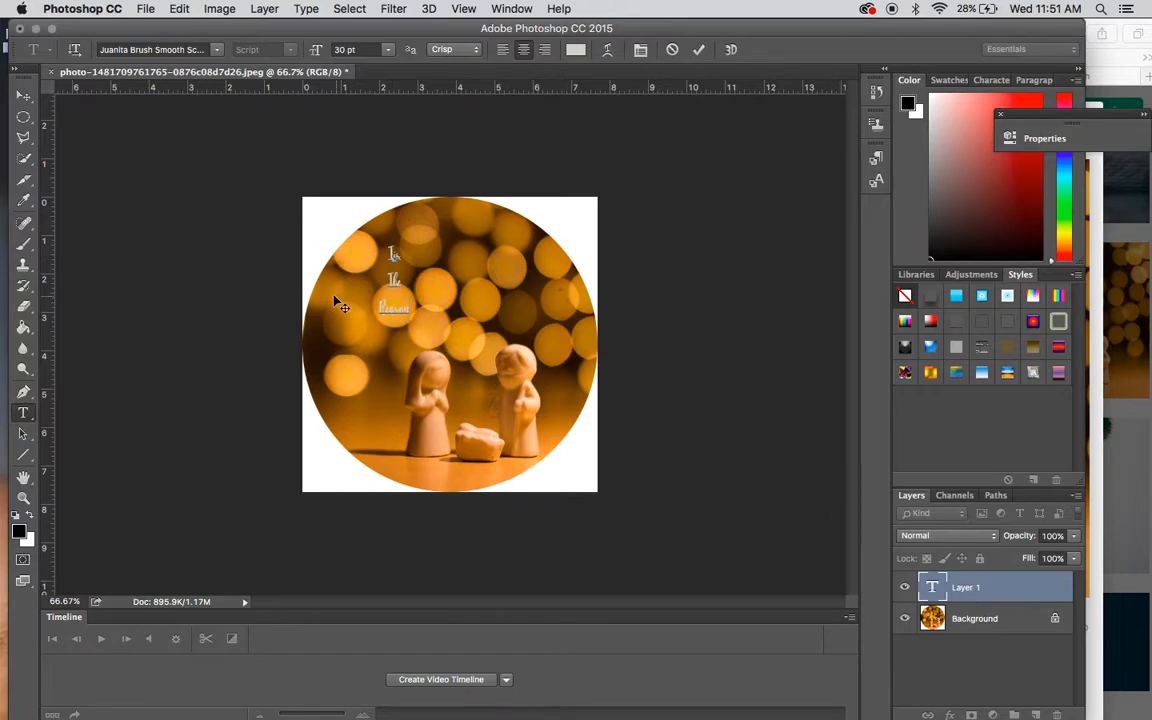
Set the font of all the "Tis The Reason" text to Jamscript Regular and its vertical scale to 150%.
{"action": "key", "text": "super+a"}
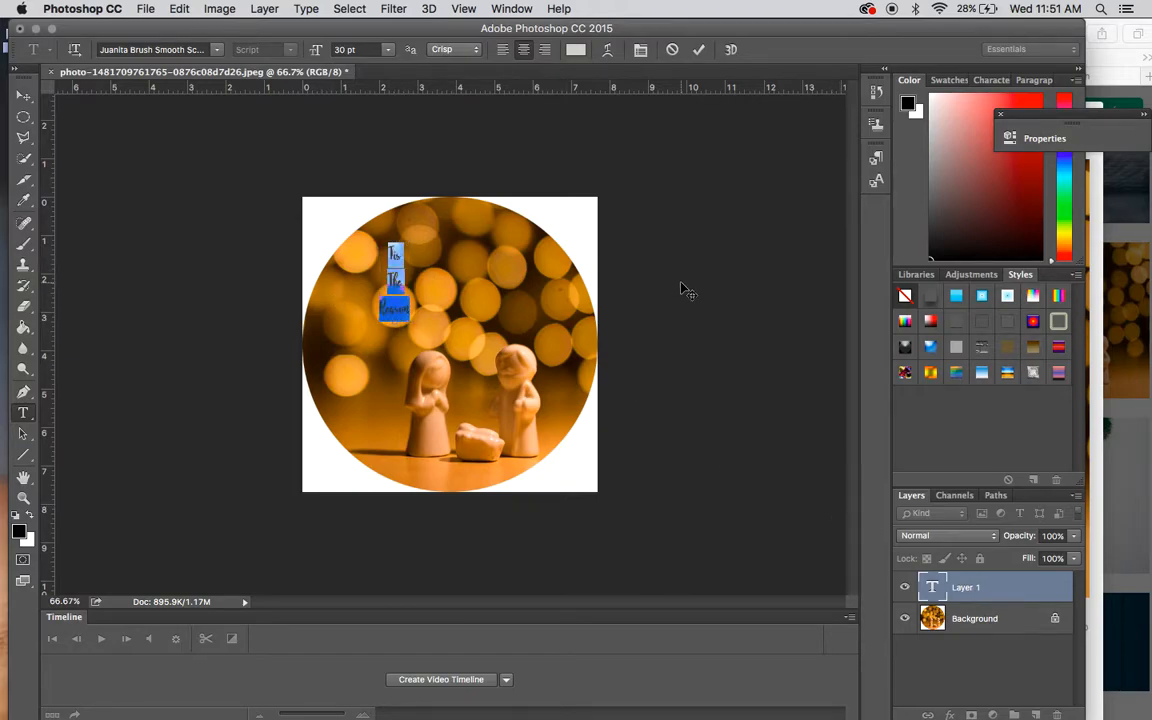
{"action": "left_click", "coordinate": [944, 81]}
{"action": "left_click", "coordinate": [989, 80]}
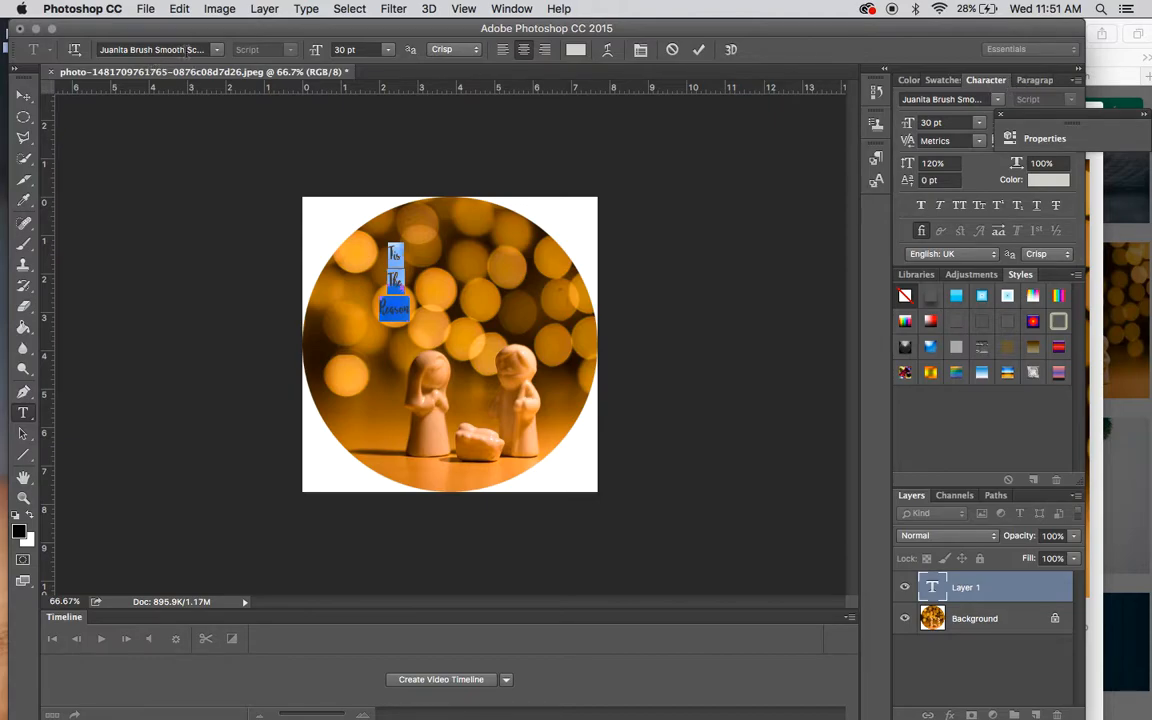
{"action": "left_click", "coordinate": [217, 50]}
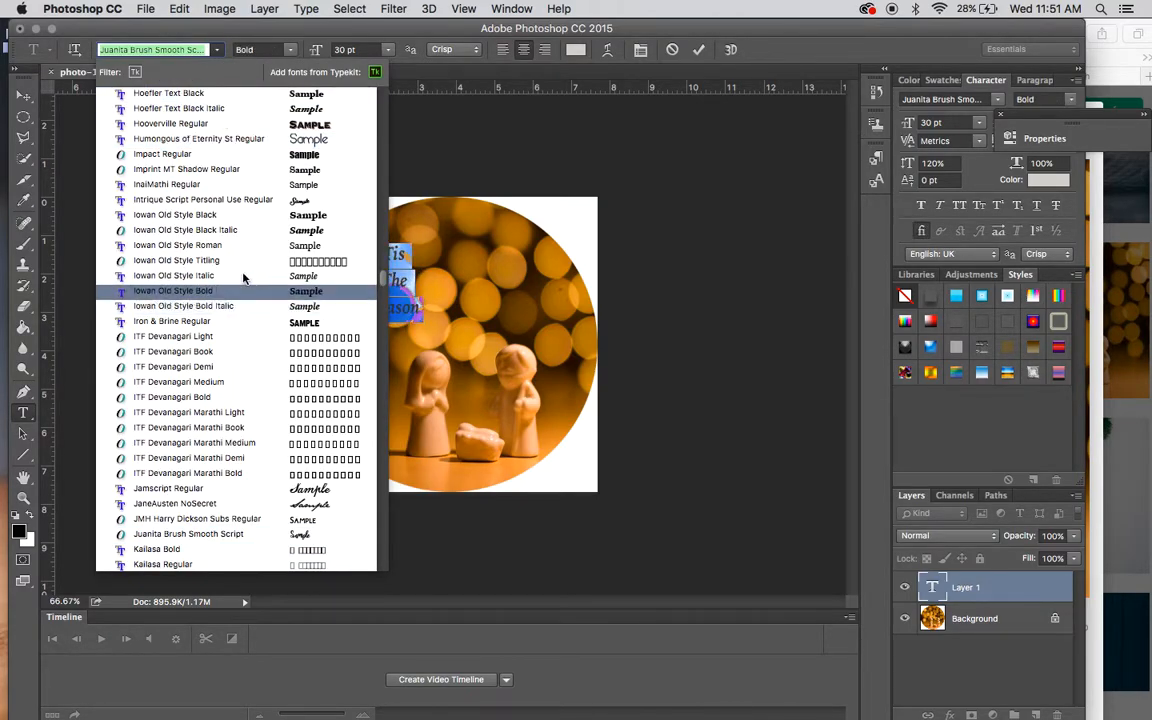
{"action": "left_click", "coordinate": [219, 52]}
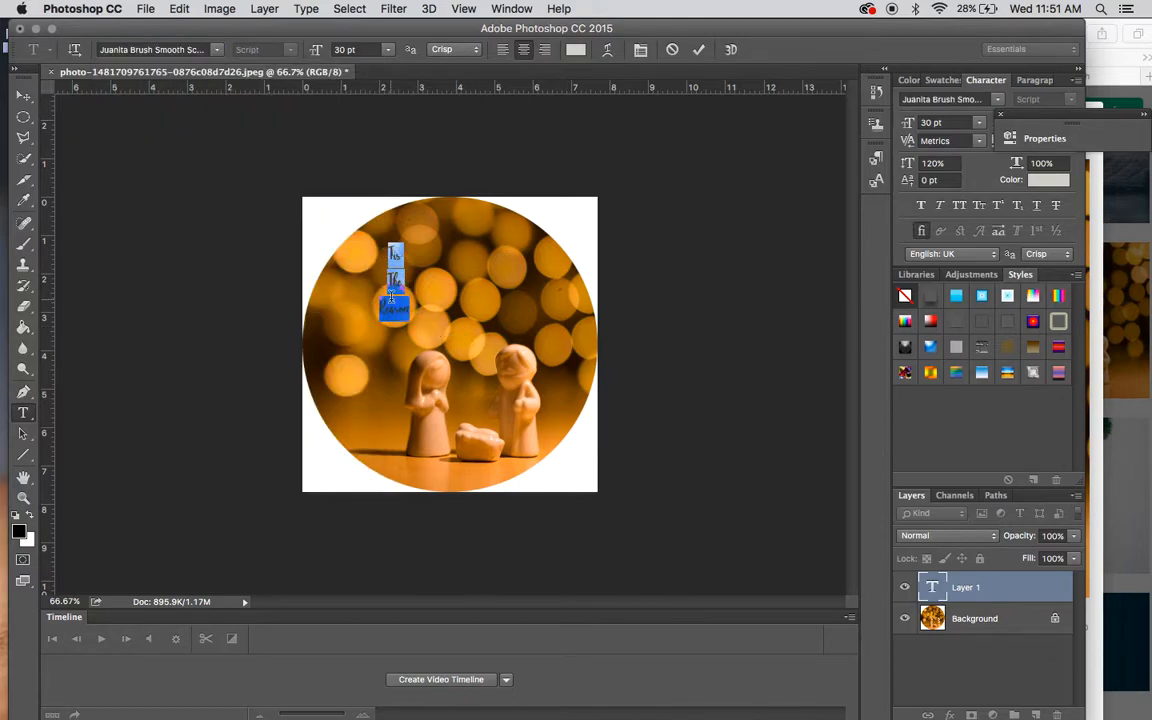
{"action": "left_click", "coordinate": [998, 103]}
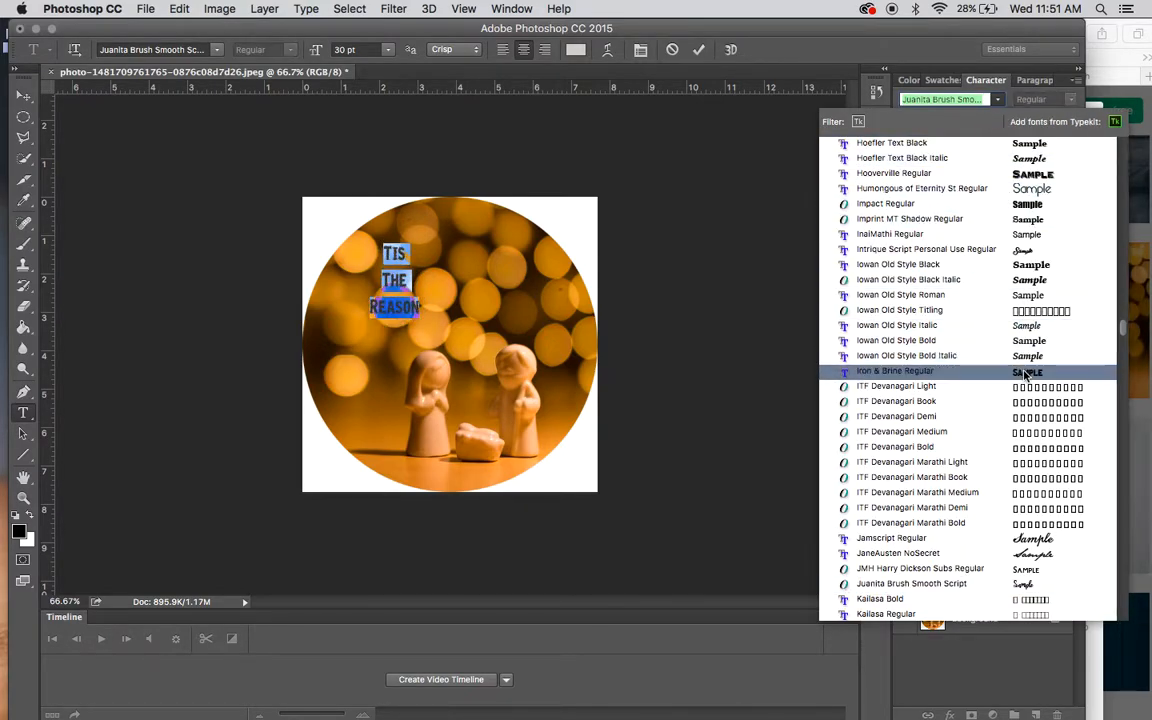
{"action": "left_click", "coordinate": [1024, 541]}
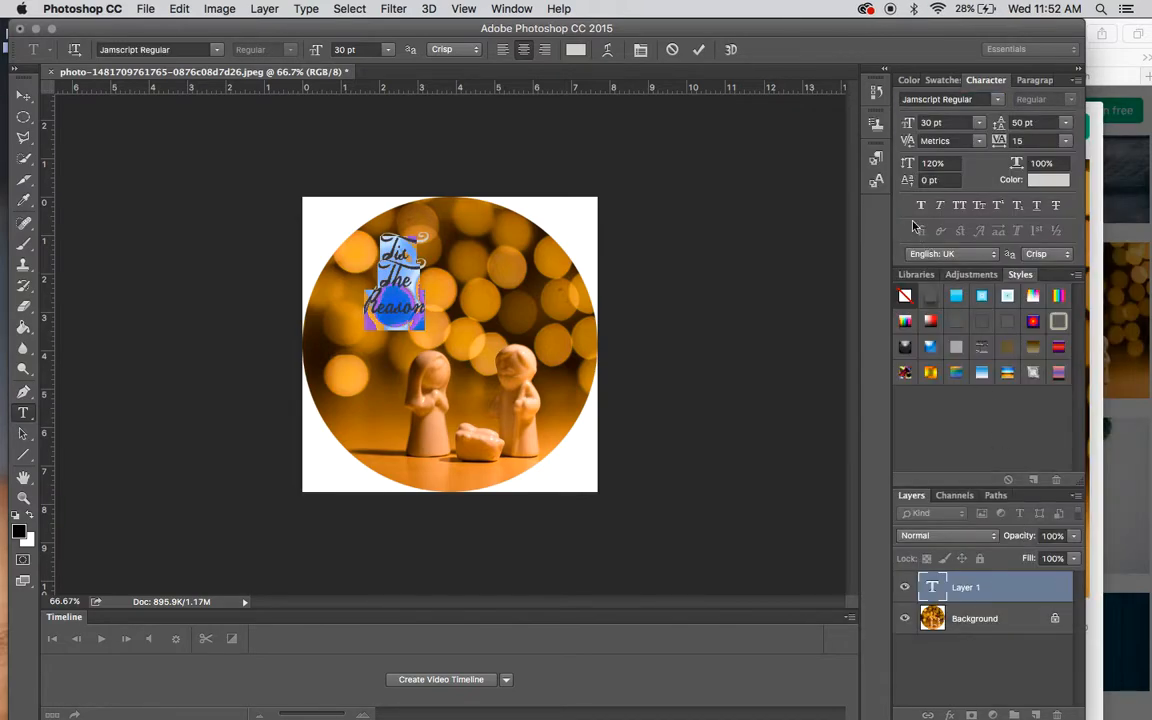
{"action": "left_click", "coordinate": [955, 162]}
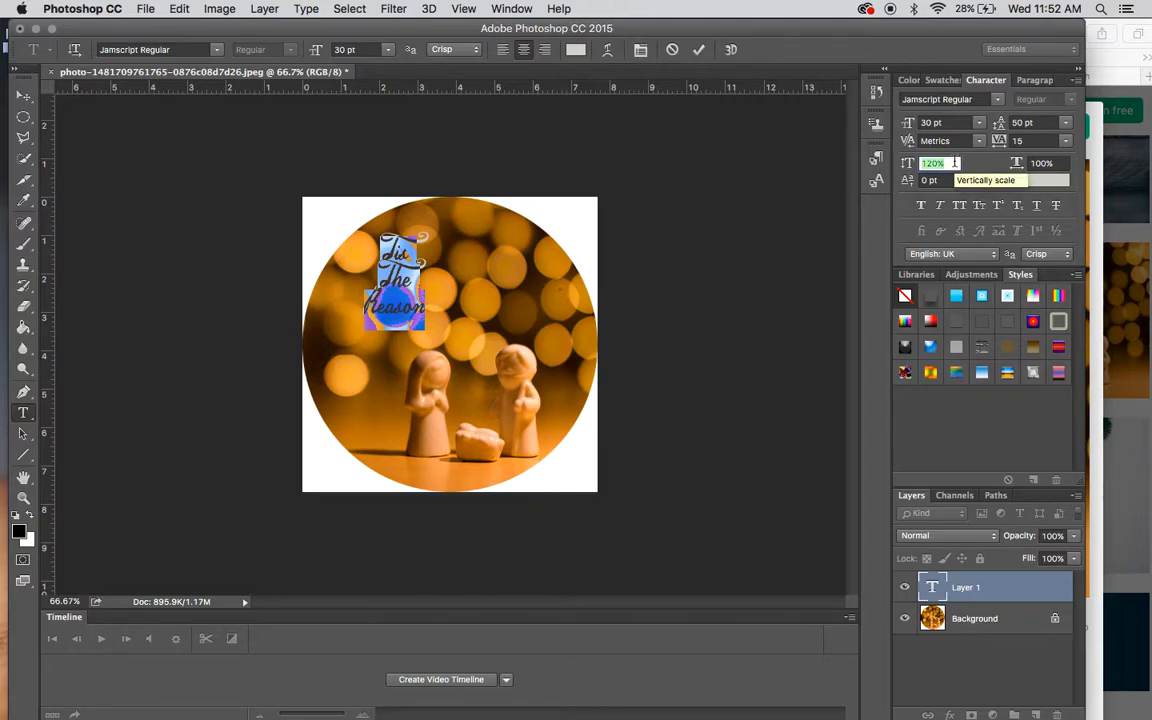
{"action": "type", "text": "150"}
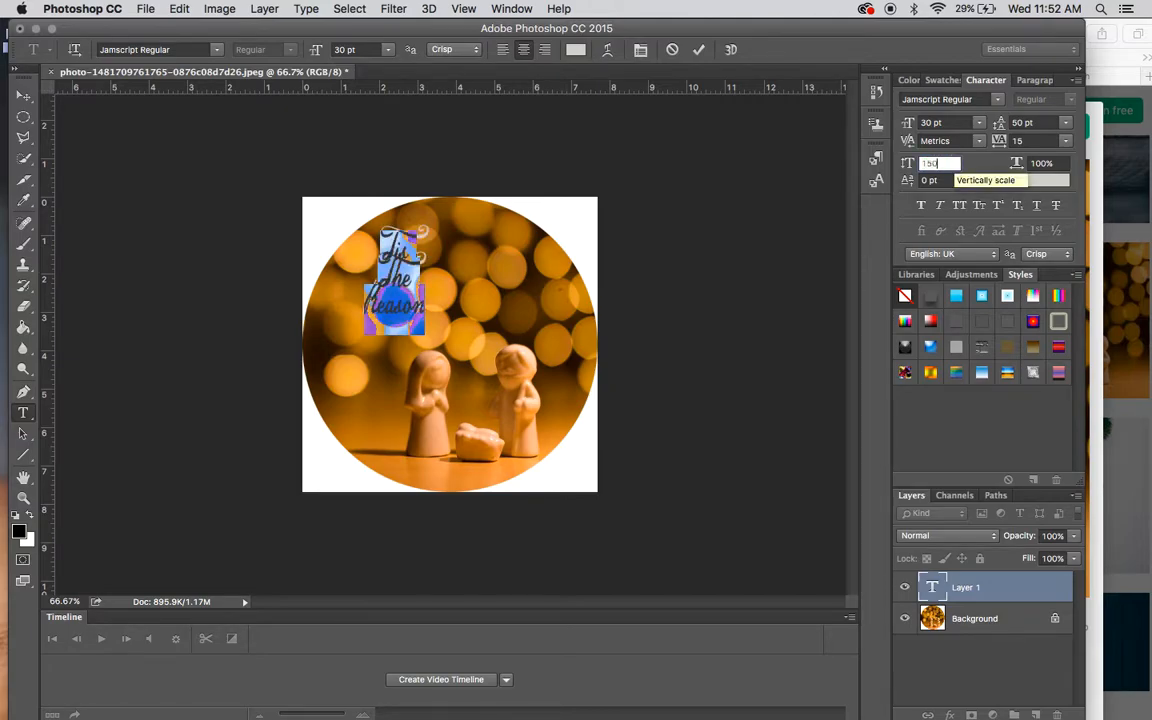
Set the vertical scale of the "Tis The Reason" text to 100%.
{"action": "key", "text": "BackSpace"}
{"action": "key", "text": "BackSpace"}
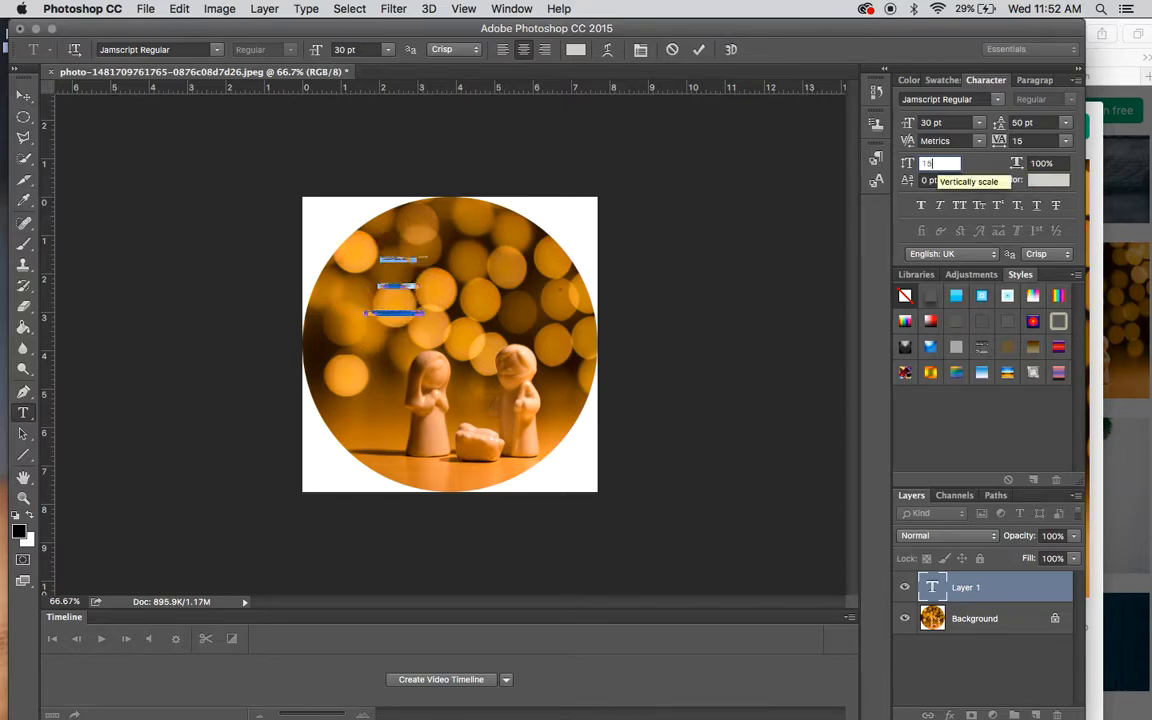
{"action": "type", "text": "00"}
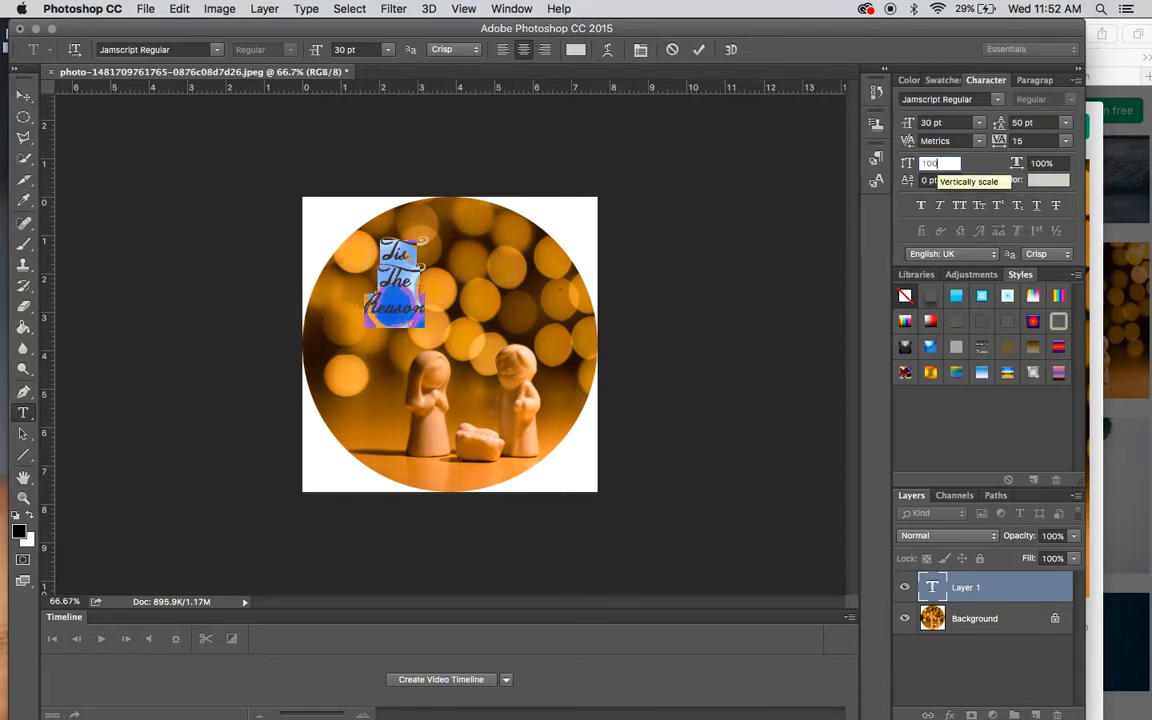
Try a 200% horizontal scale on the text and set it back to 100%.
{"action": "left_click", "coordinate": [1062, 163]}
{"action": "type", "text": "200"}
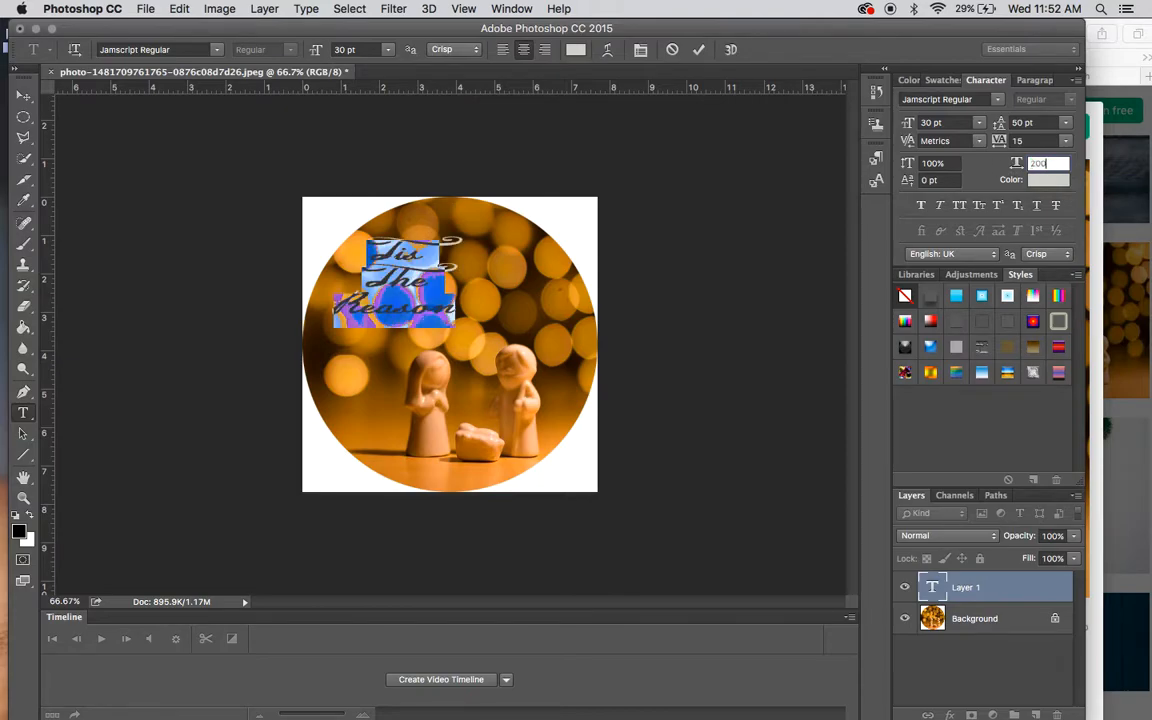
{"action": "key", "text": "BackSpace"}
{"action": "key", "text": "BackSpace"}
{"action": "key", "text": "BackSpace"}
{"action": "type", "text": "100"}
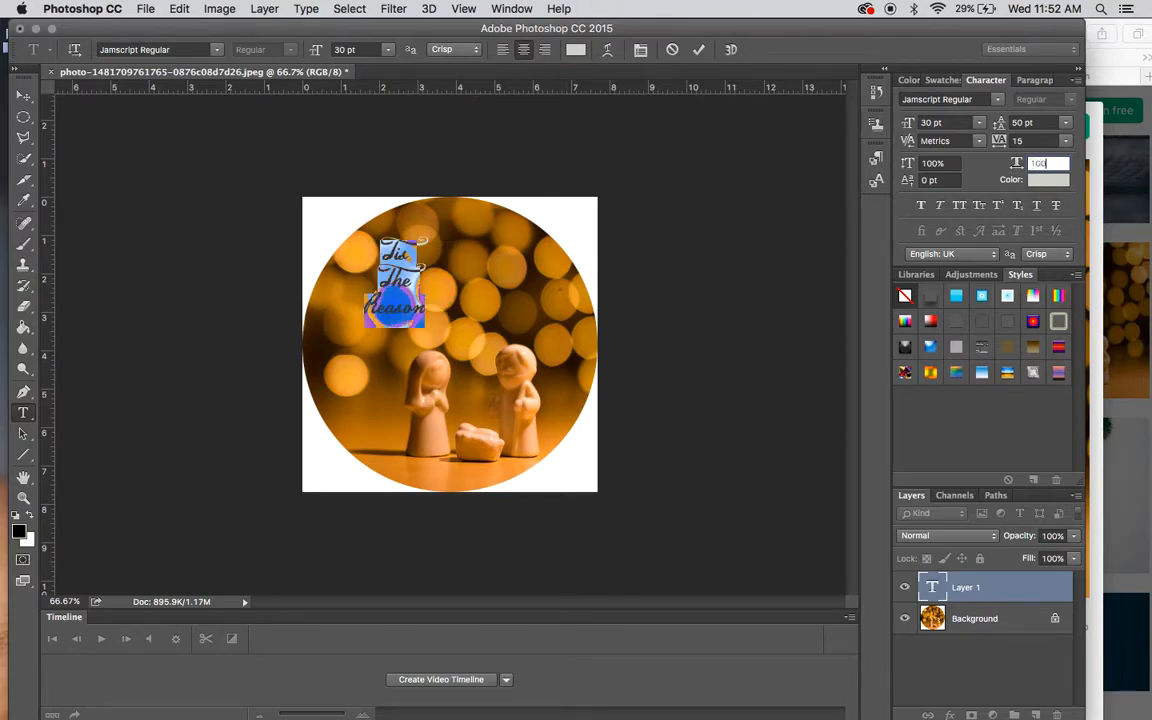
Set the leading of the text to Auto and its font size to 50 pt.
{"action": "left_click", "coordinate": [1044, 122]}
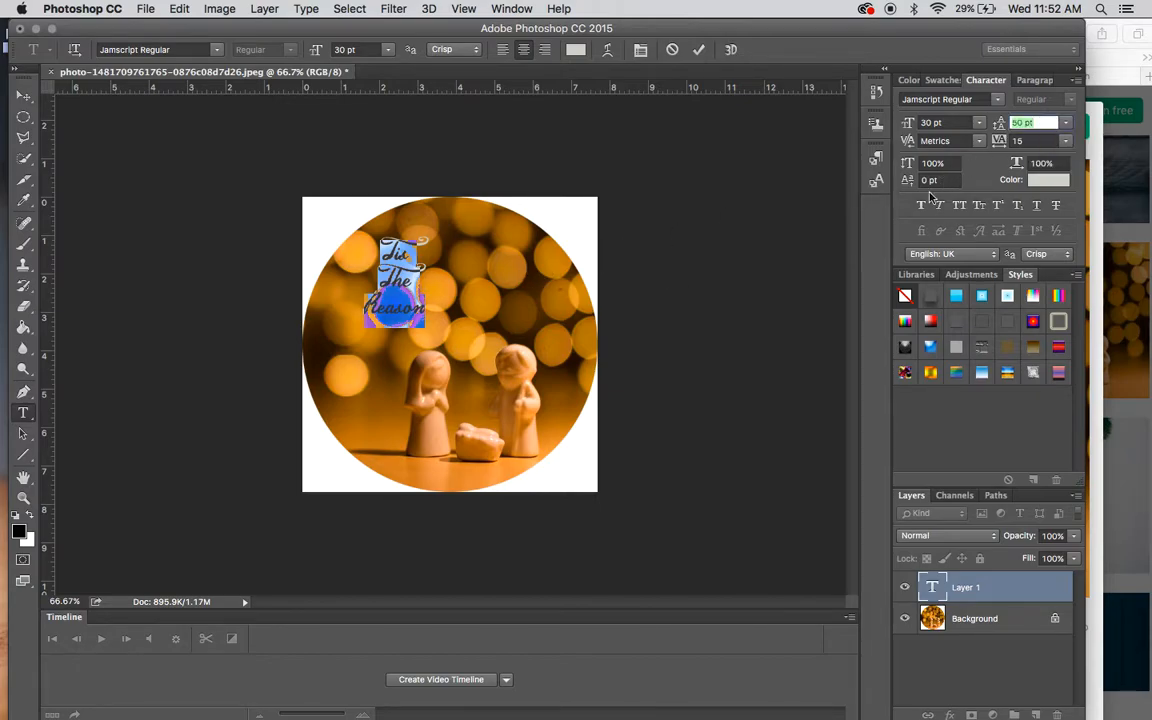
{"action": "left_click", "coordinate": [1066, 122]}
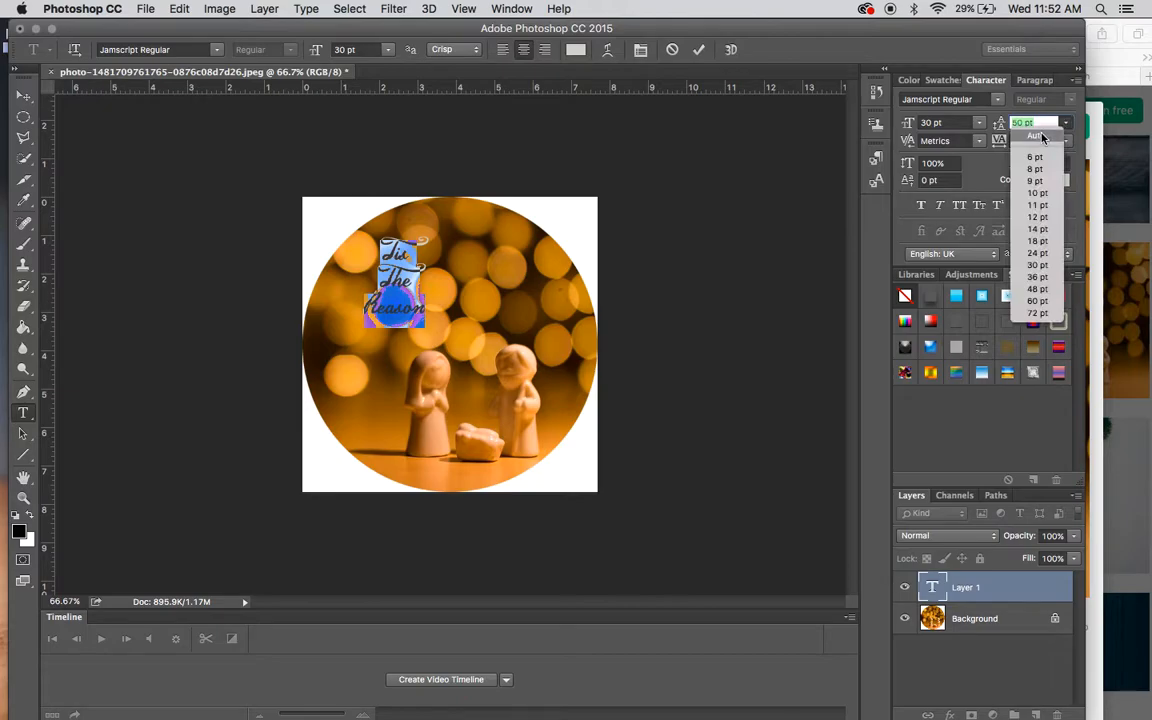
{"action": "left_click", "coordinate": [1041, 138]}
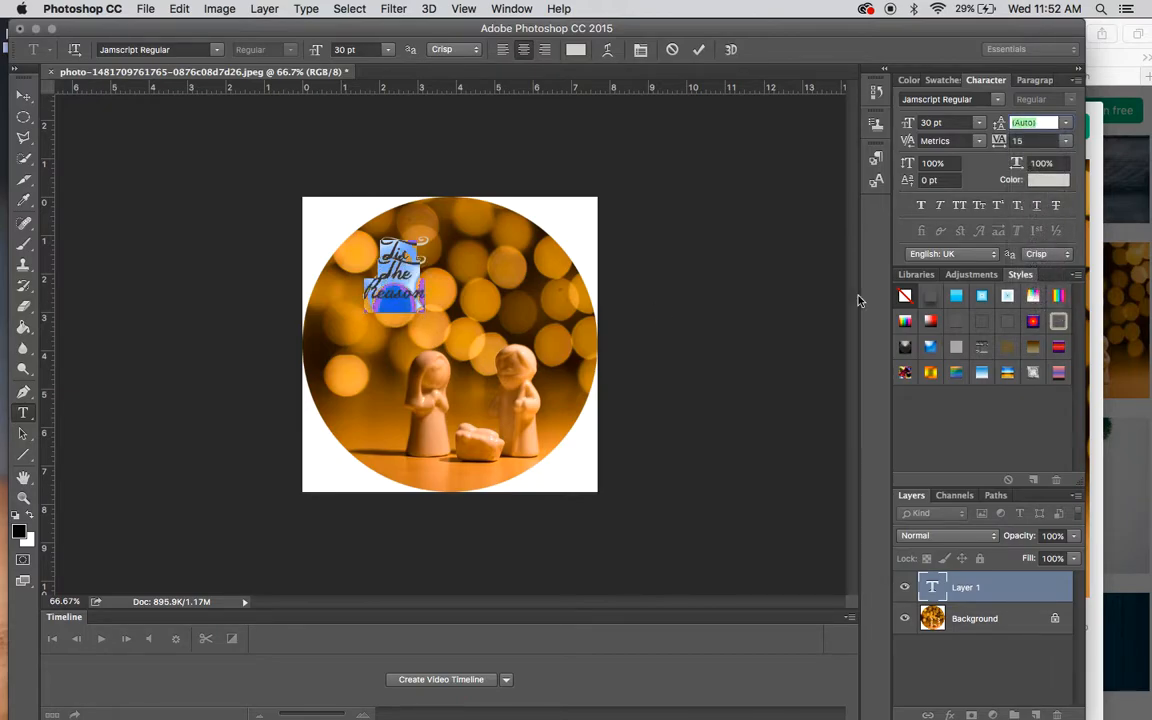
{"action": "left_click", "coordinate": [944, 121]}
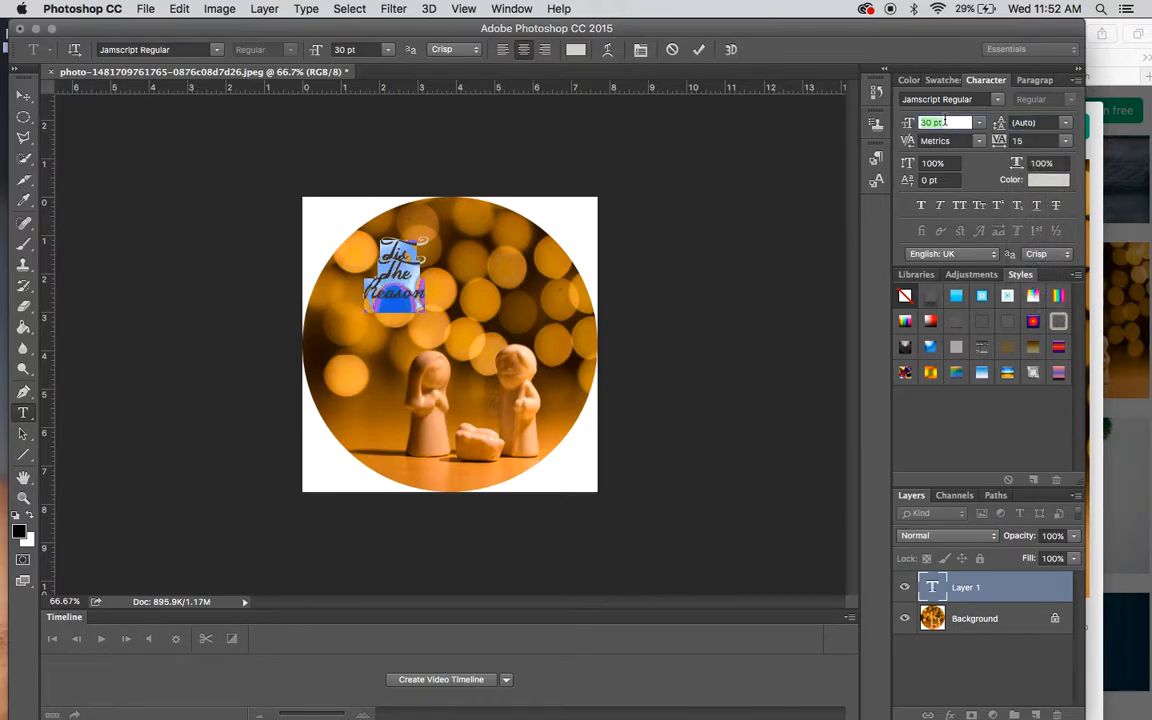
{"action": "type", "text": "50"}
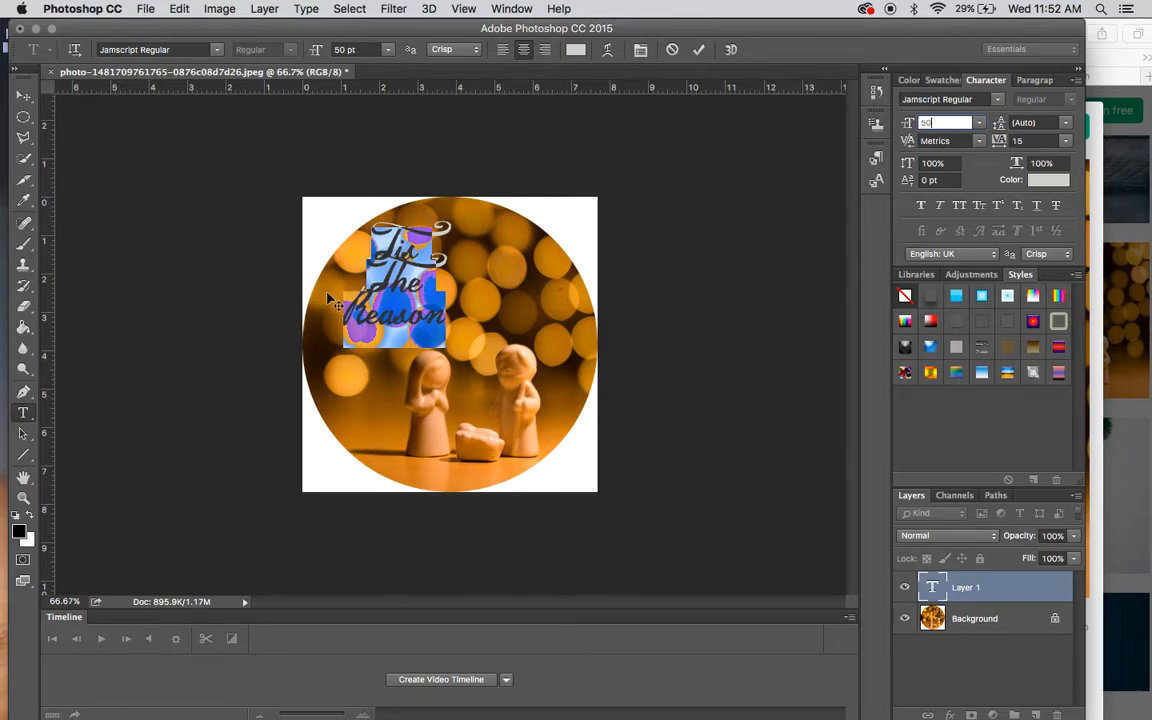
{"action": "left_click", "coordinate": [449, 322]}
{"action": "left_click_drag", "start_coordinate": [449, 322], "coordinate": [319, 241]}
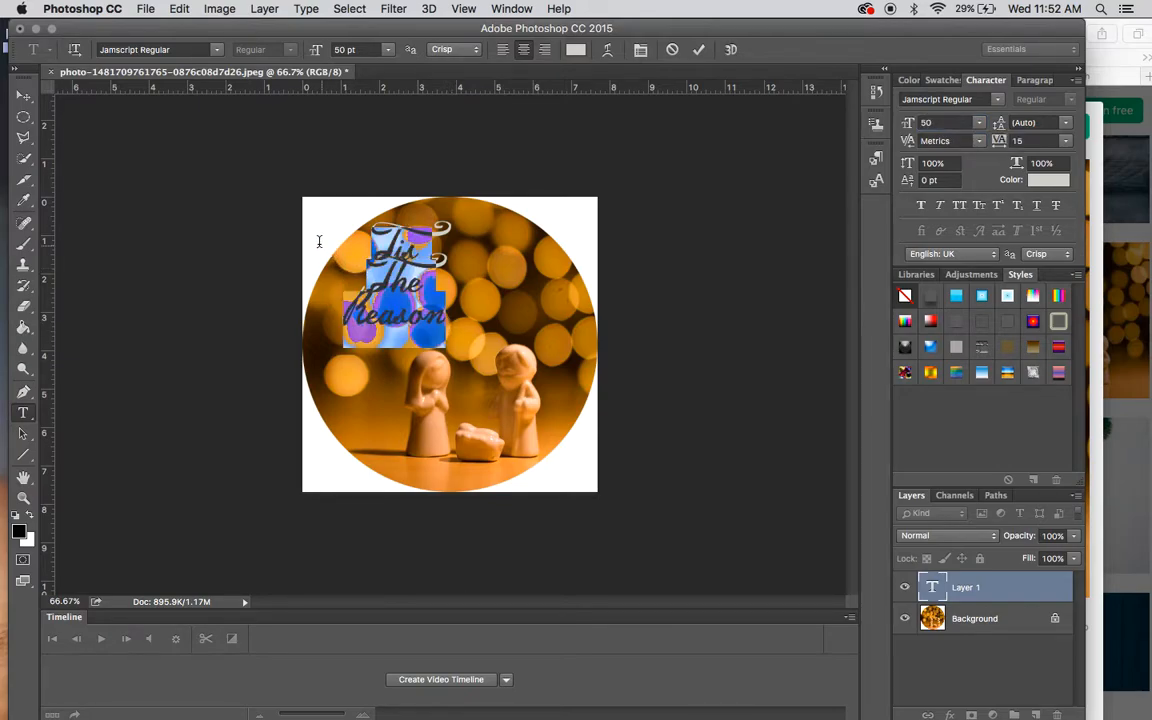
Set the leading of the three text lines to 80 pt.
{"action": "left_click", "coordinate": [1051, 121]}
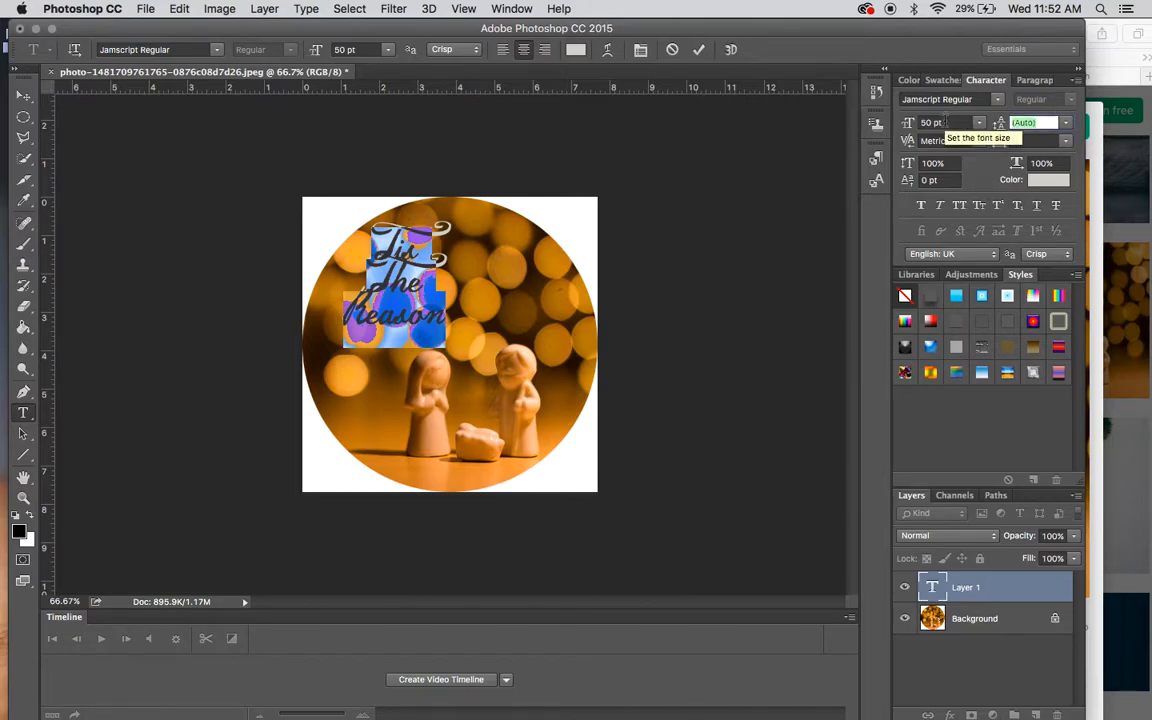
{"action": "type", "text": "50"}
{"action": "key", "text": "BackSpace"}
{"action": "key", "text": "BackSpace"}
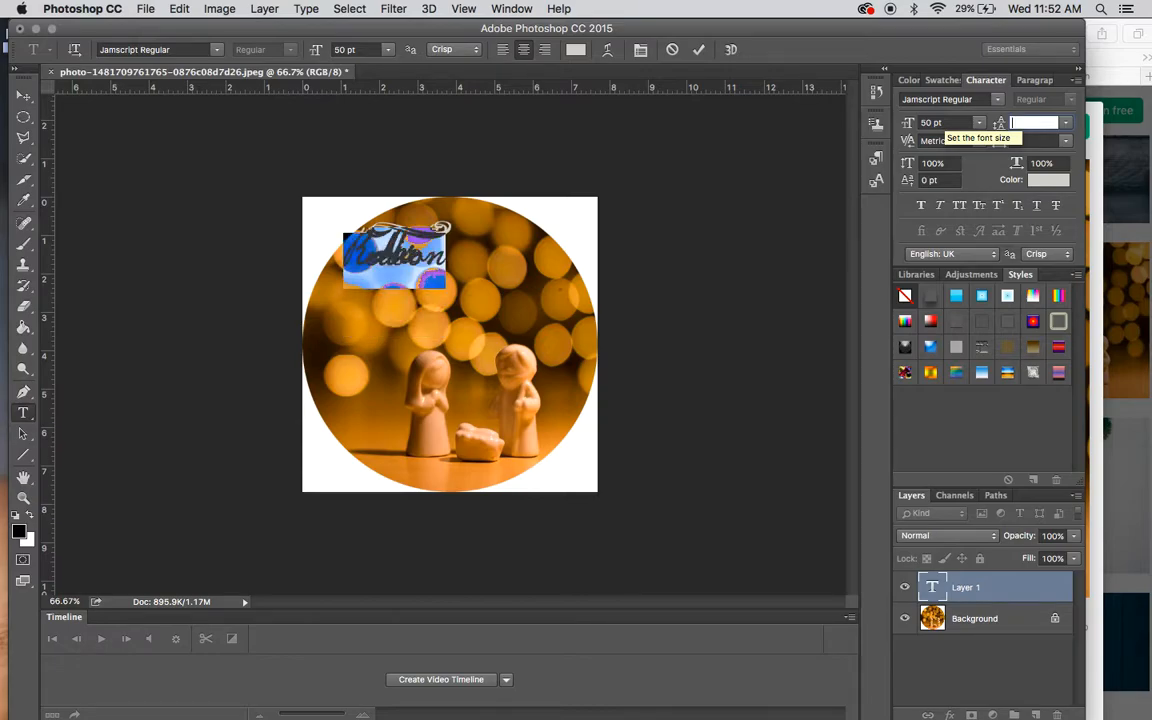
{"action": "type", "text": "80"}
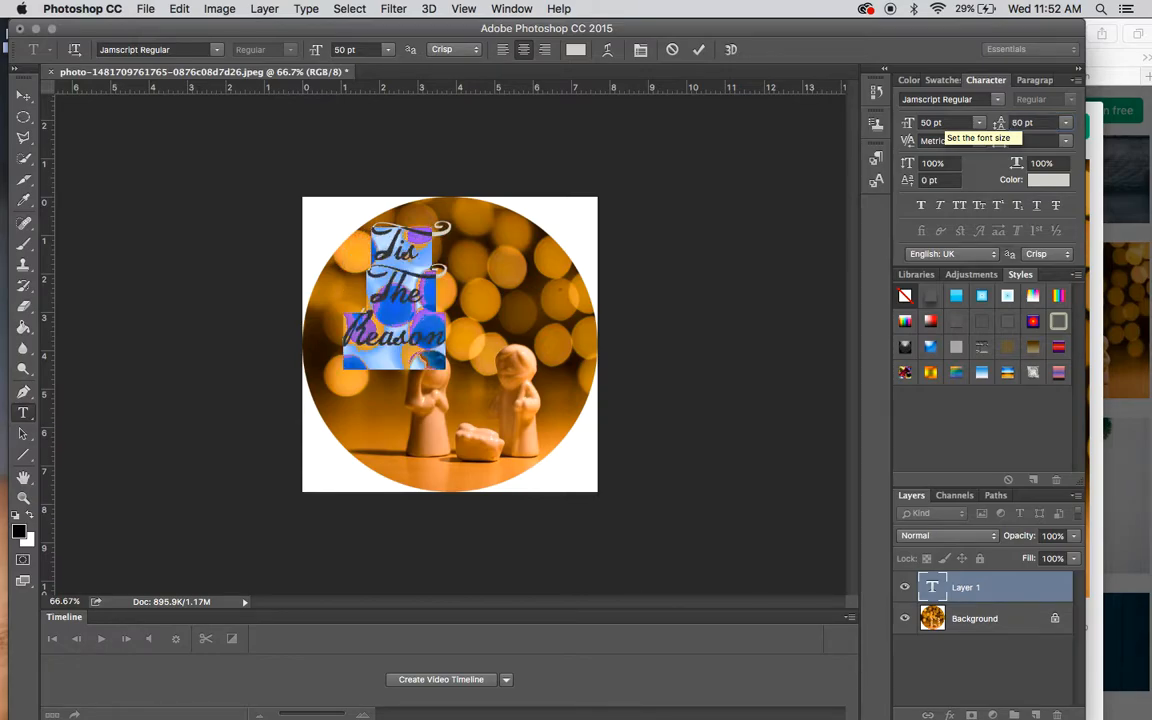
Change the colour of all the "Tis The Reason" text to white (ffffff).
{"action": "left_click", "coordinate": [445, 309]}
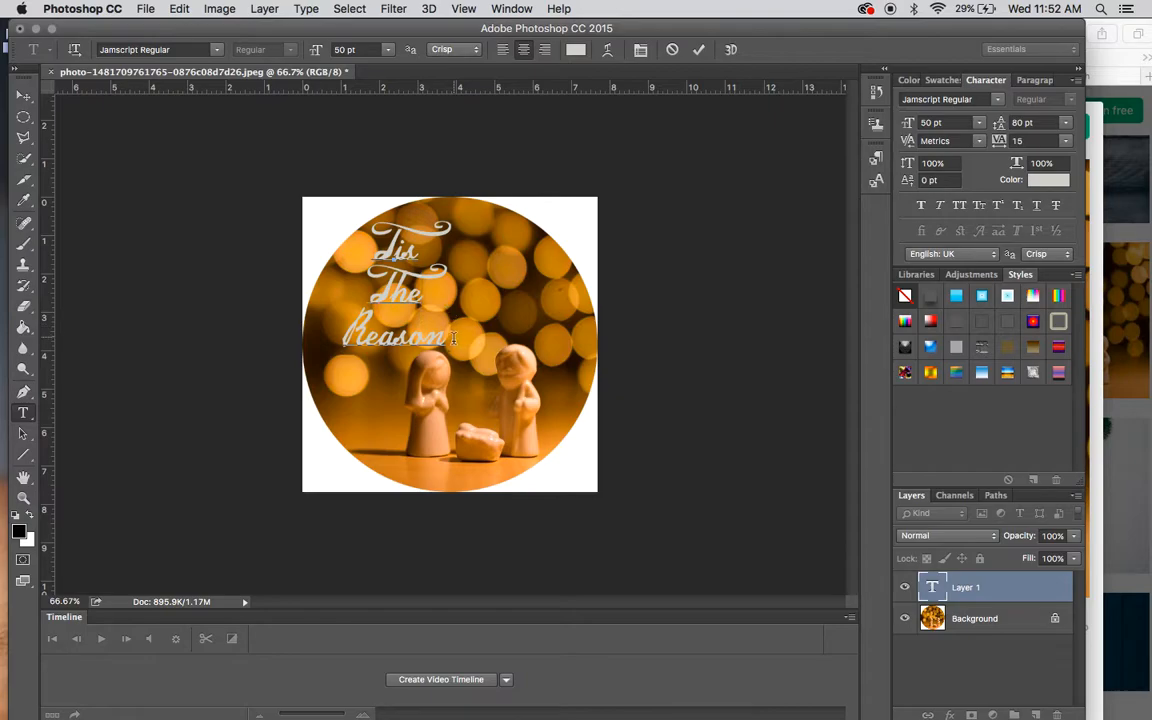
{"action": "left_click_drag", "start_coordinate": [451, 346], "coordinate": [219, 226]}
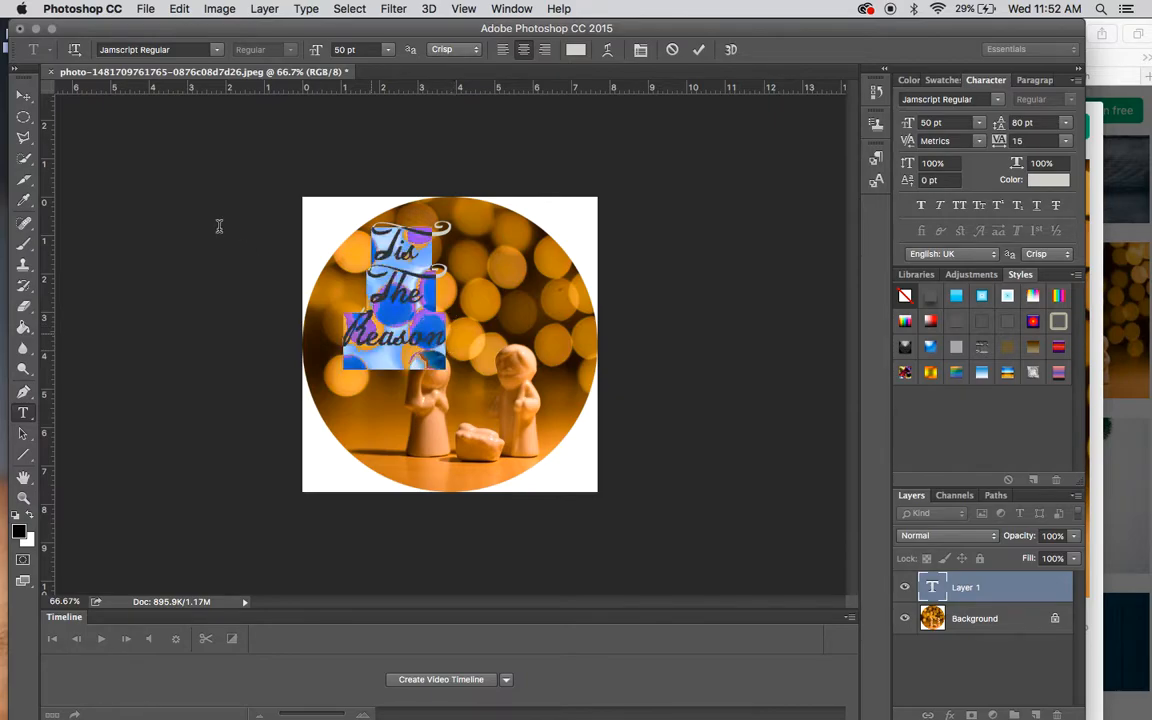
{"action": "left_click", "coordinate": [1049, 180]}
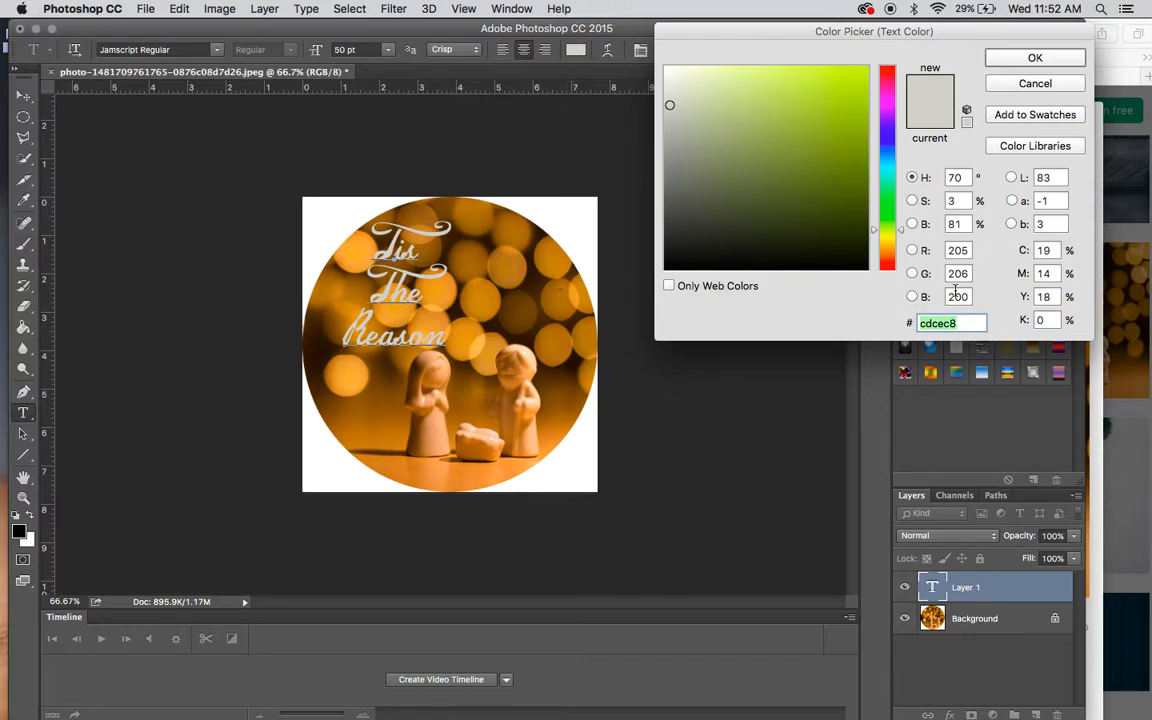
{"action": "type", "text": "ffffff"}
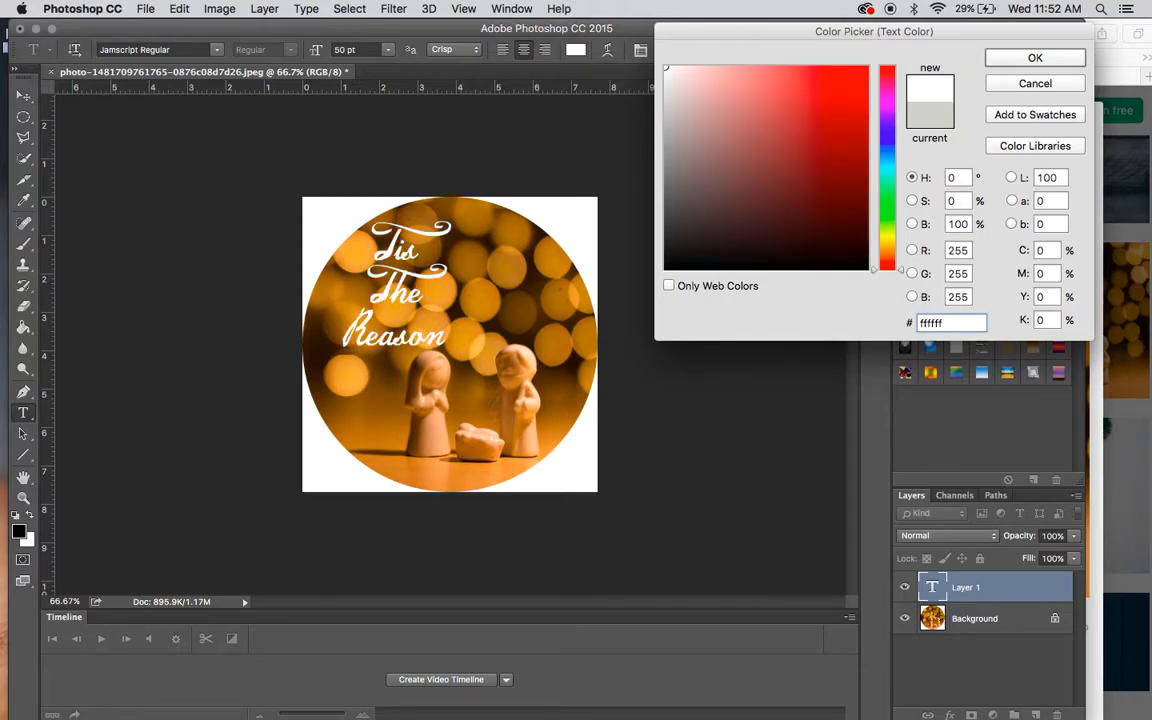
{"action": "key", "text": "Return"}
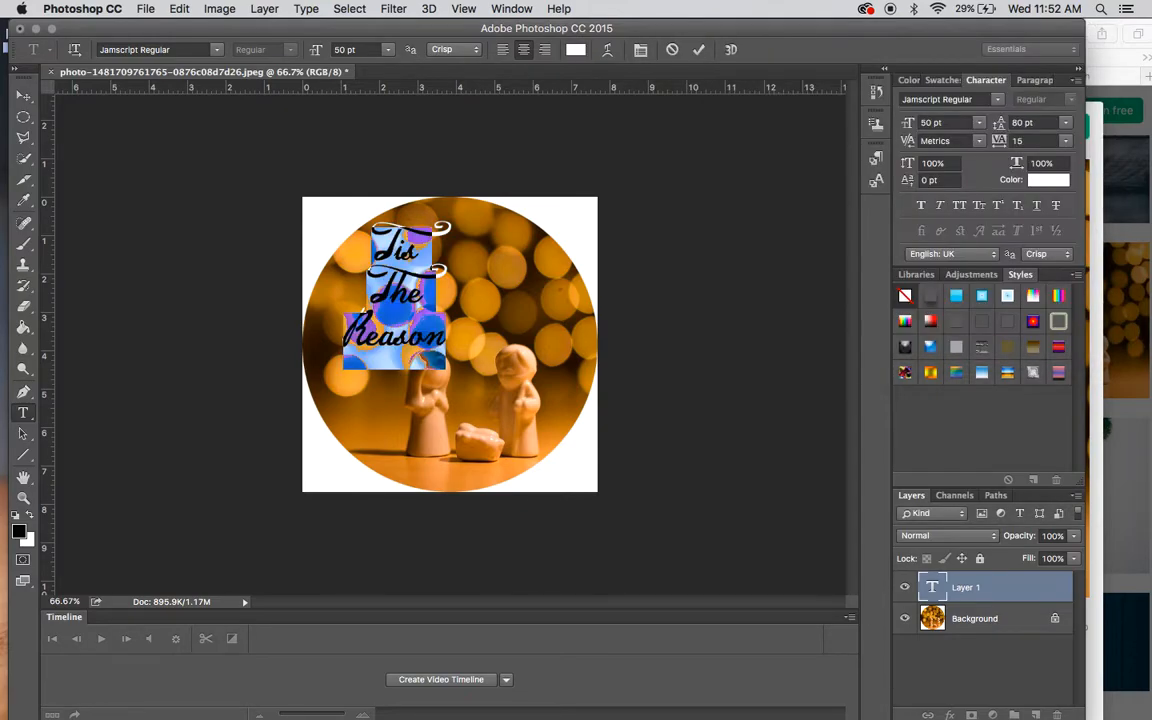
Move the text block right and slightly up, closer to the circle's vertical centre line.
{"action": "left_click", "coordinate": [427, 333]}
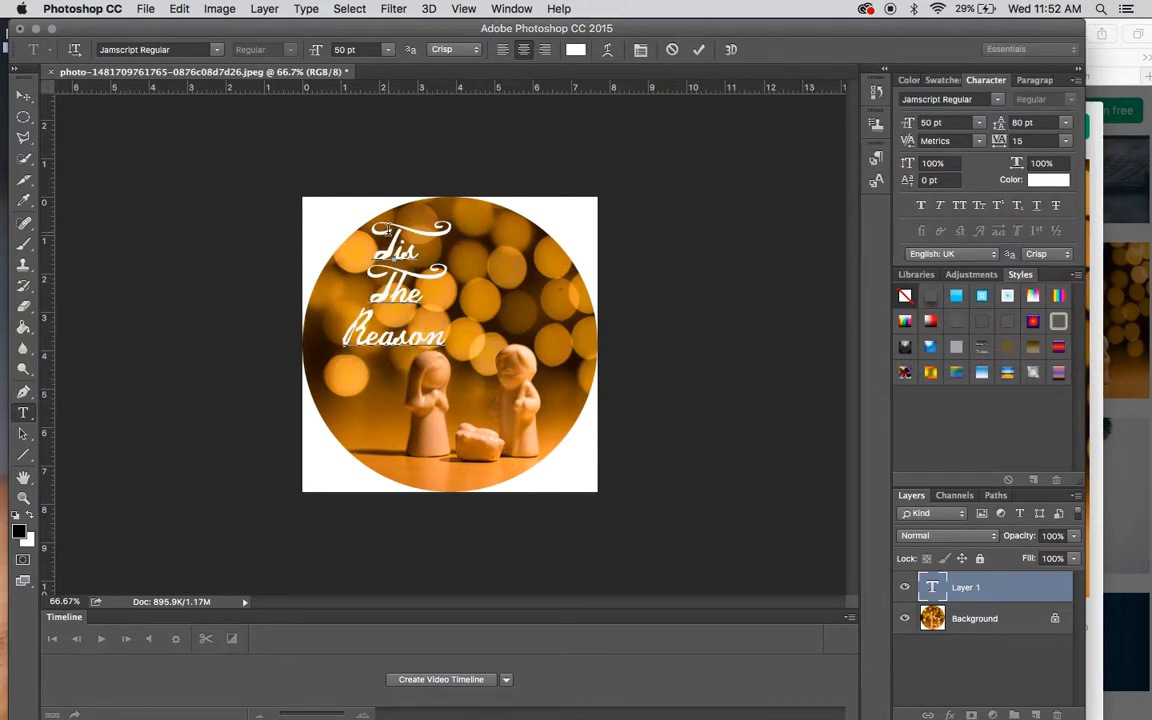
{"action": "left_click_drag", "start_coordinate": [386, 210], "coordinate": [423, 203]}
Recolour all the text with the pale peach fcddc0 sampled from the right figurine's head.
{"action": "key", "text": "super+a"}
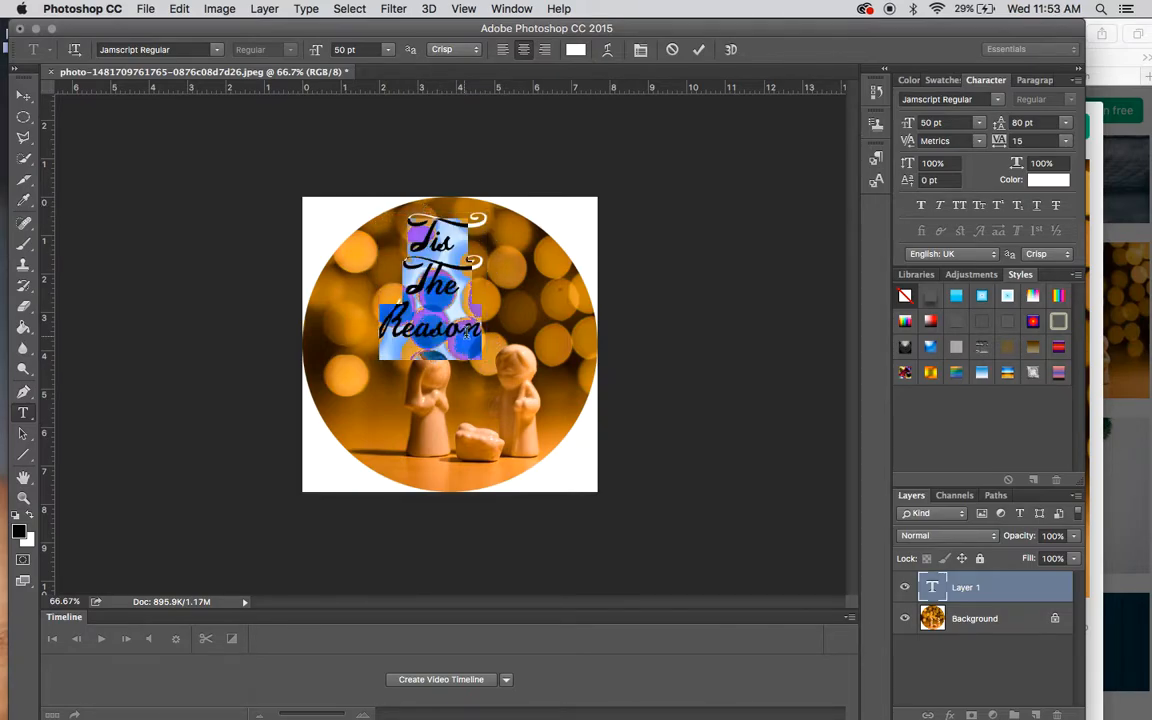
{"action": "left_click", "coordinate": [1040, 181]}
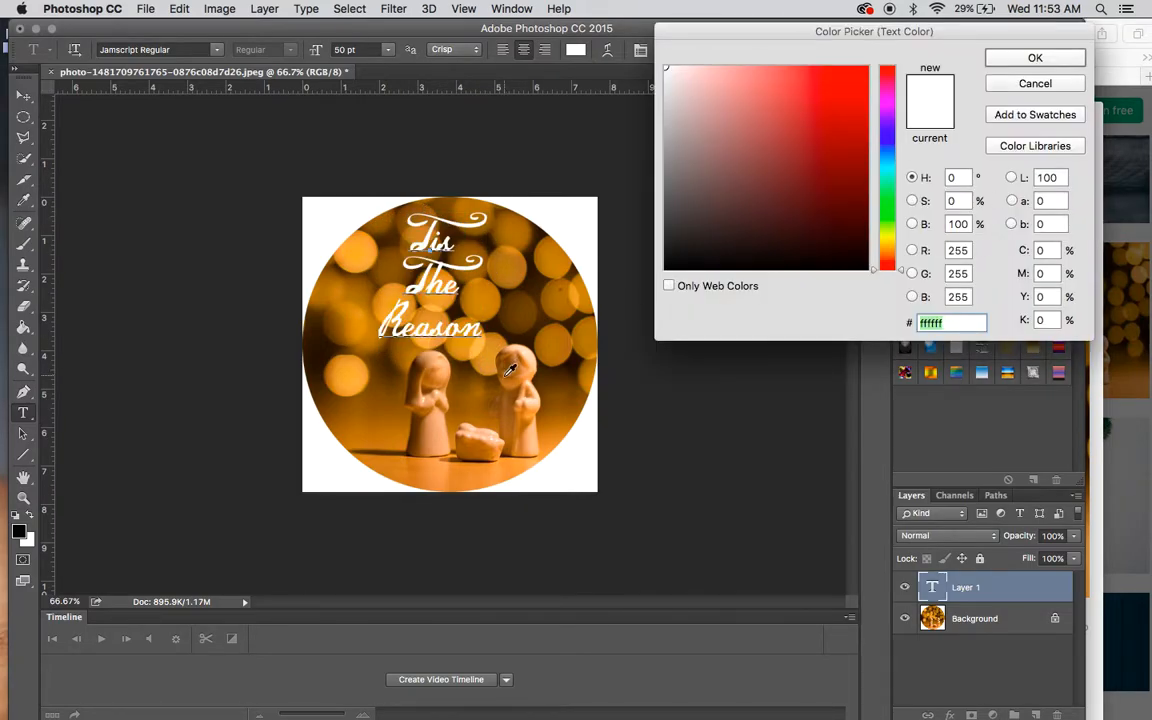
{"action": "left_click", "coordinate": [436, 440]}
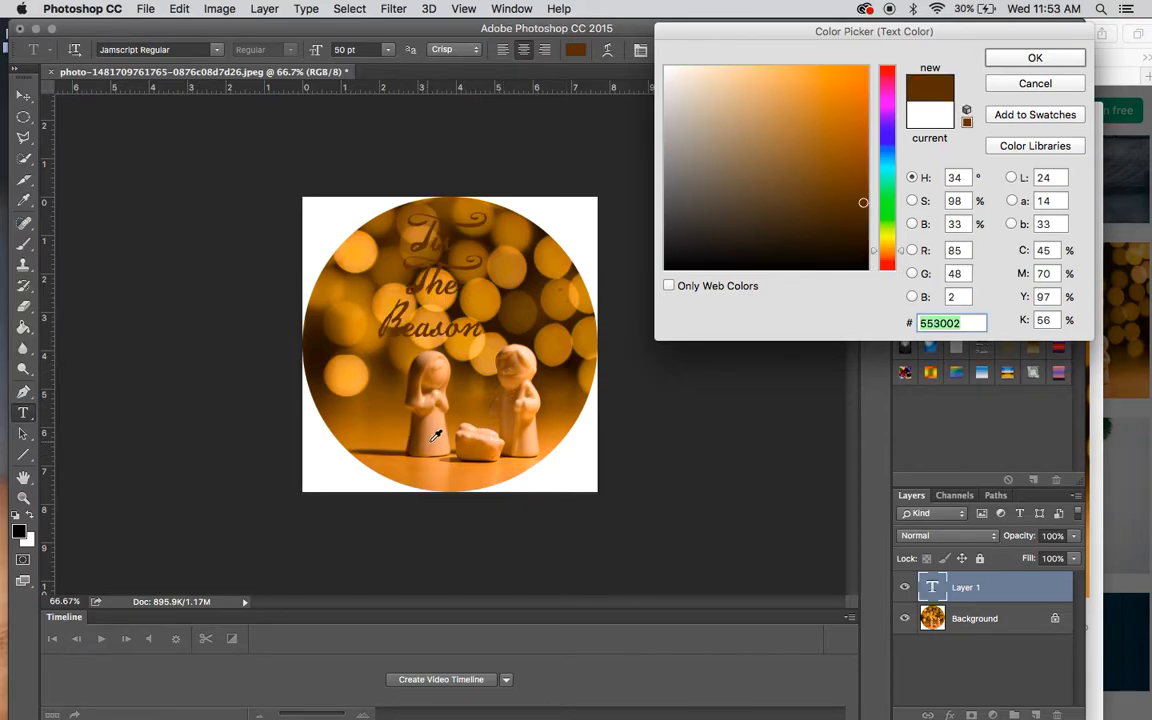
{"action": "left_click", "coordinate": [431, 443]}
{"action": "left_click", "coordinate": [488, 432]}
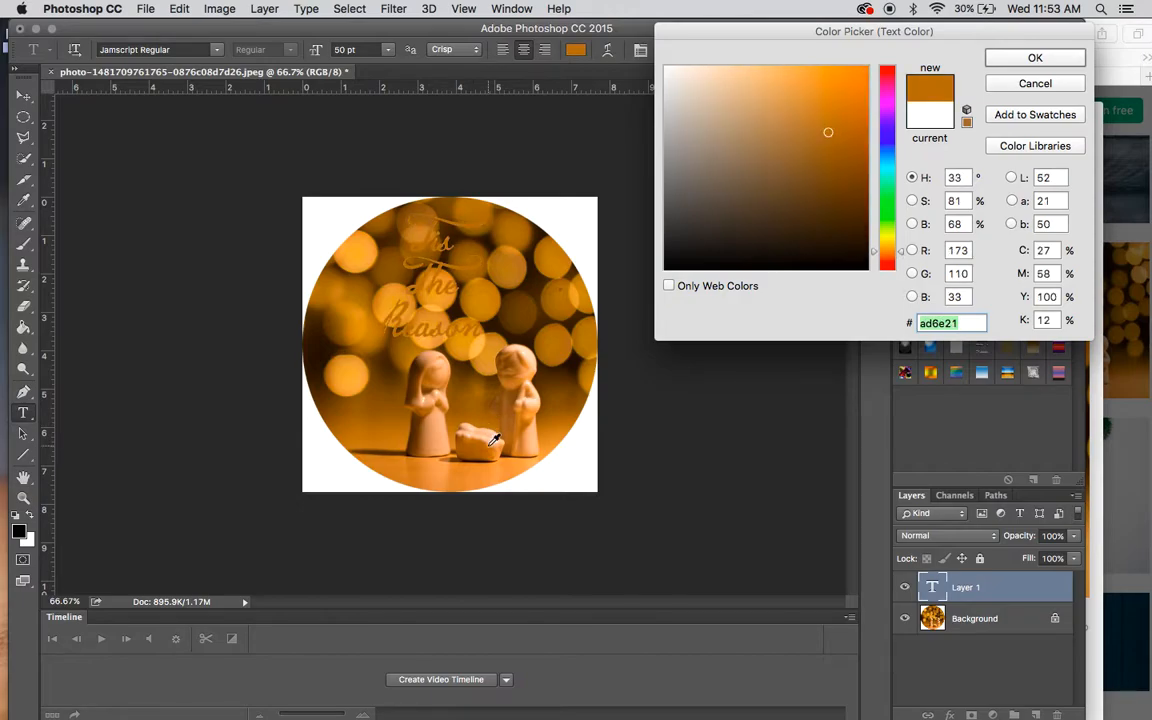
{"action": "left_click", "coordinate": [480, 376]}
{"action": "left_click", "coordinate": [484, 362]}
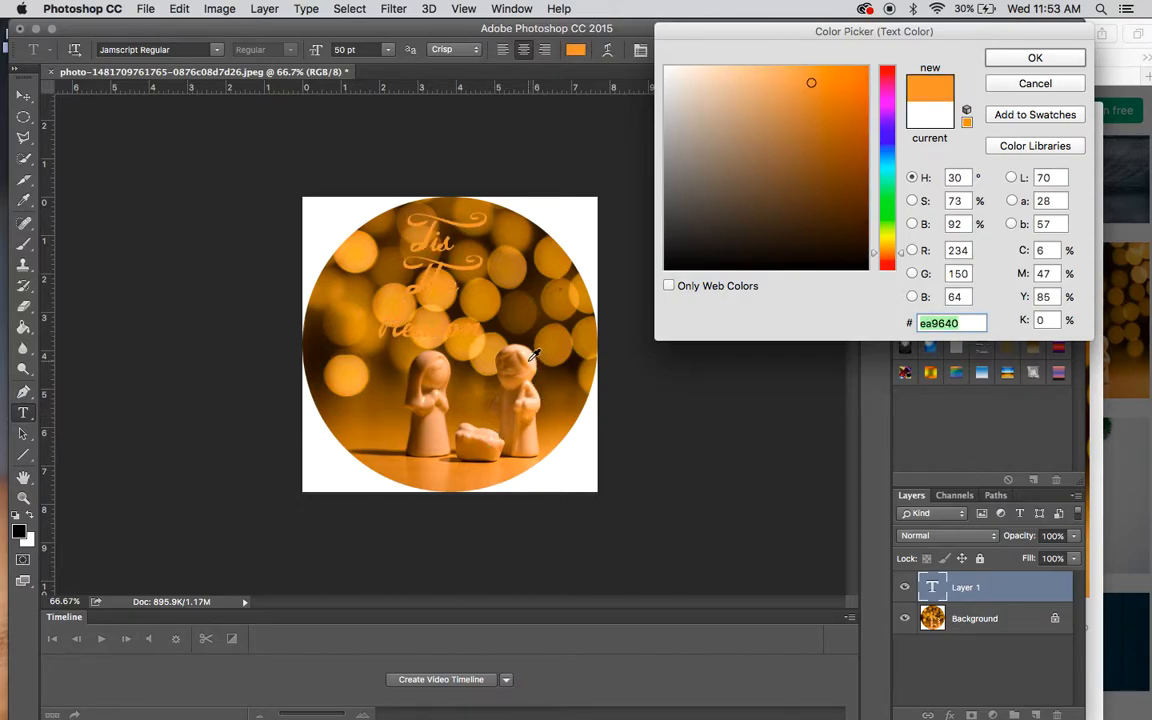
{"action": "left_click", "coordinate": [528, 365]}
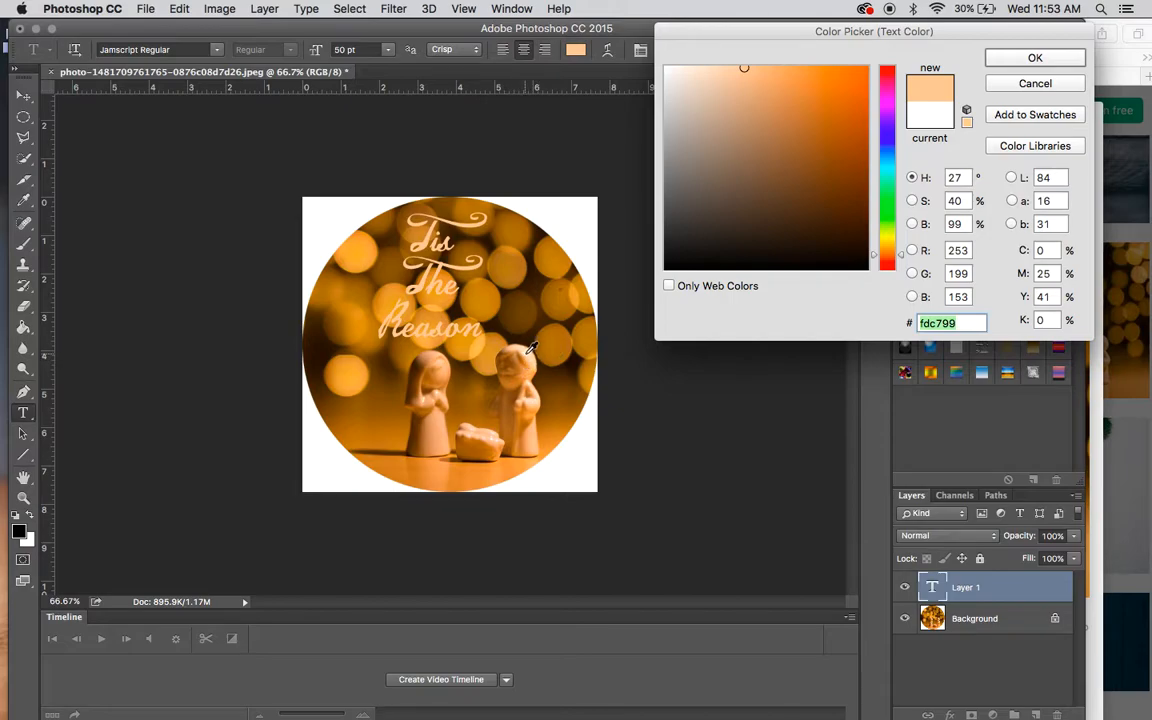
{"action": "left_click", "coordinate": [531, 347]}
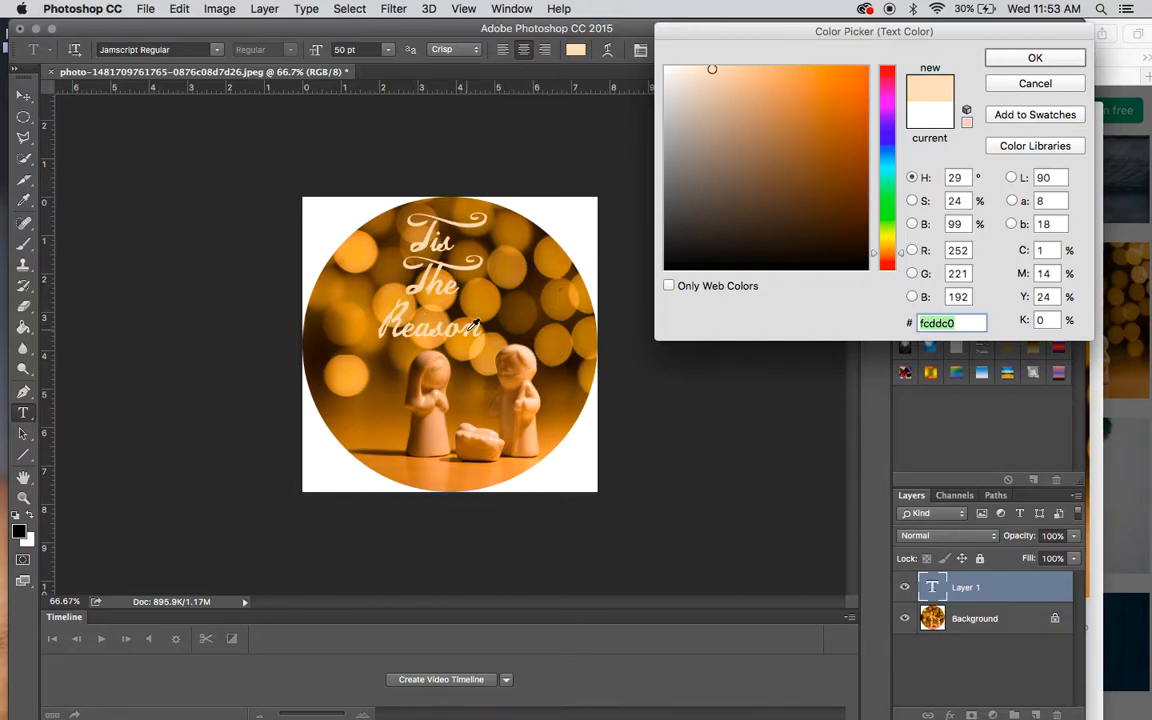
{"action": "left_click", "coordinate": [1035, 59]}
Set the font size of all the text to 60 pt and its leading to 90 pt.
{"action": "left_click", "coordinate": [443, 325]}
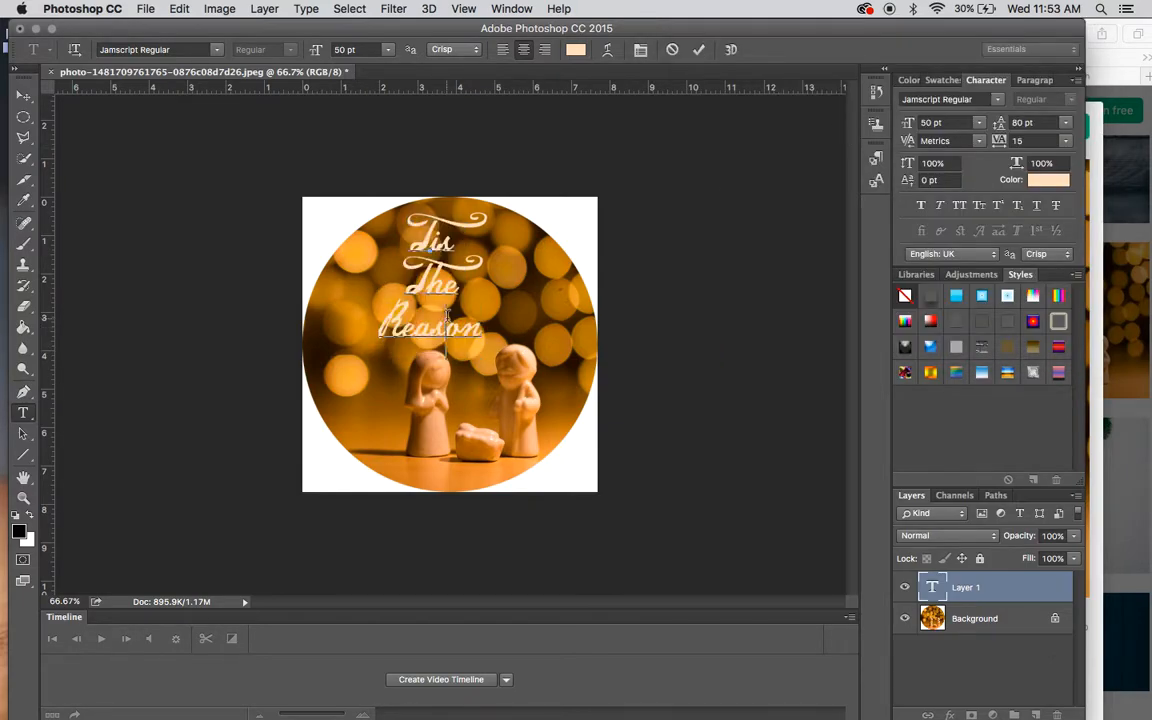
{"action": "left_click_drag", "start_coordinate": [483, 330], "coordinate": [290, 205]}
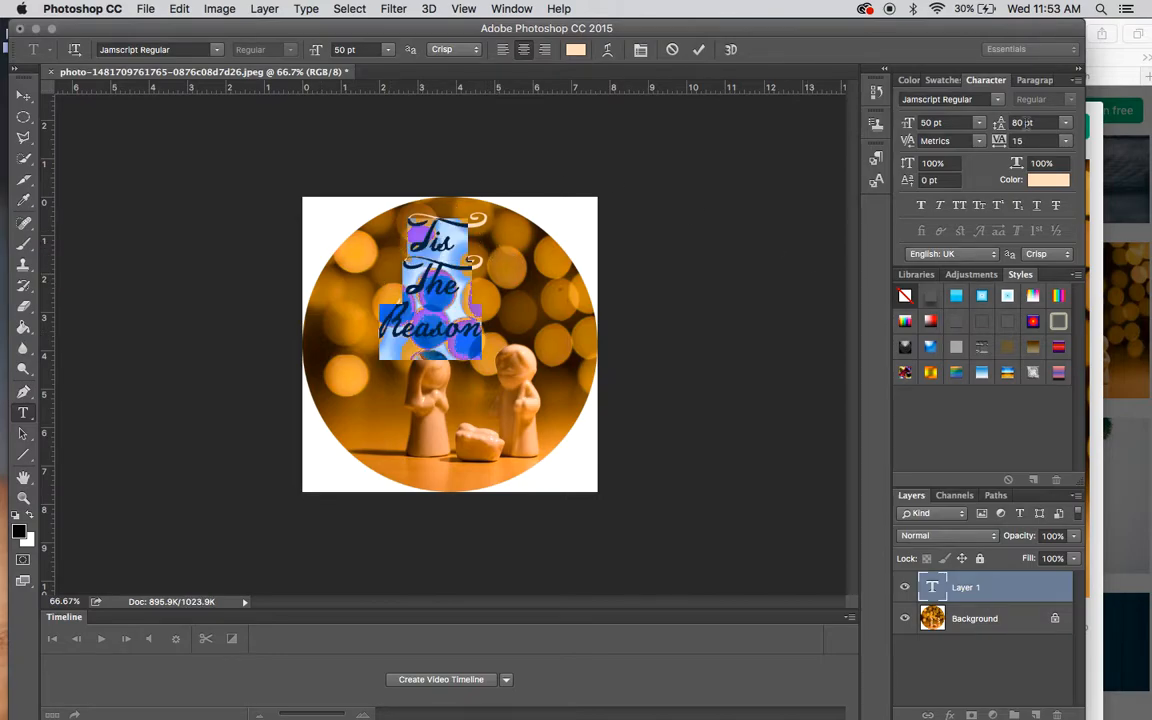
{"action": "left_click", "coordinate": [980, 123]}
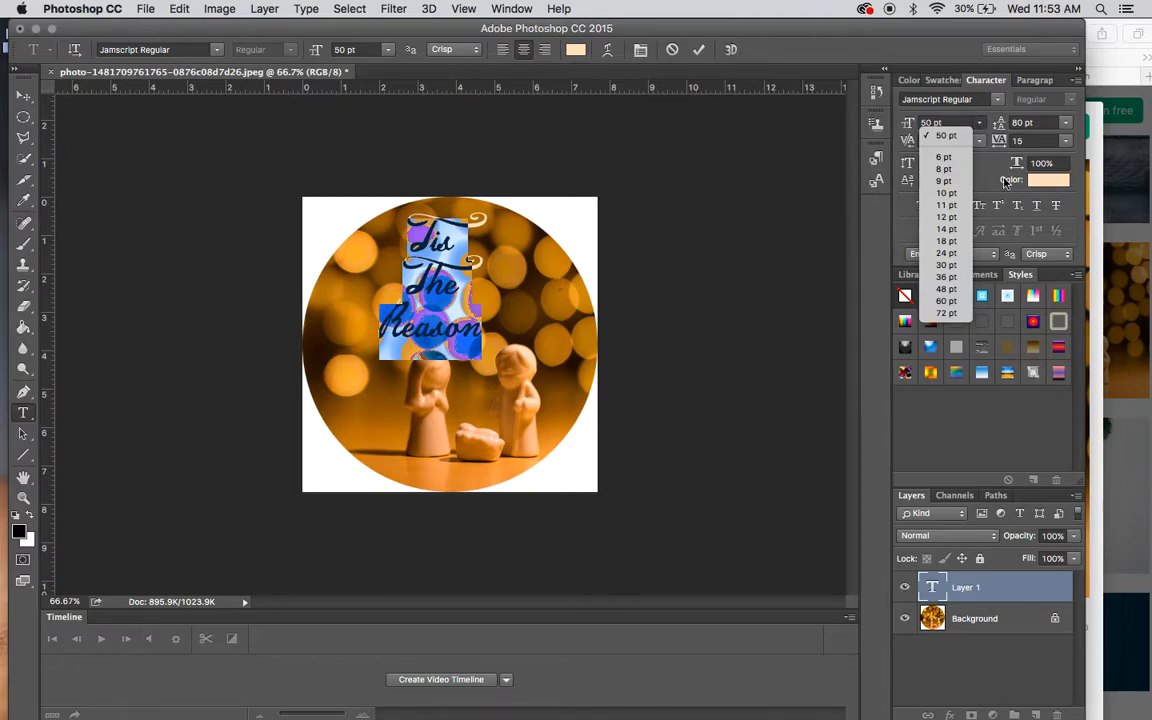
{"action": "left_click", "coordinate": [954, 279]}
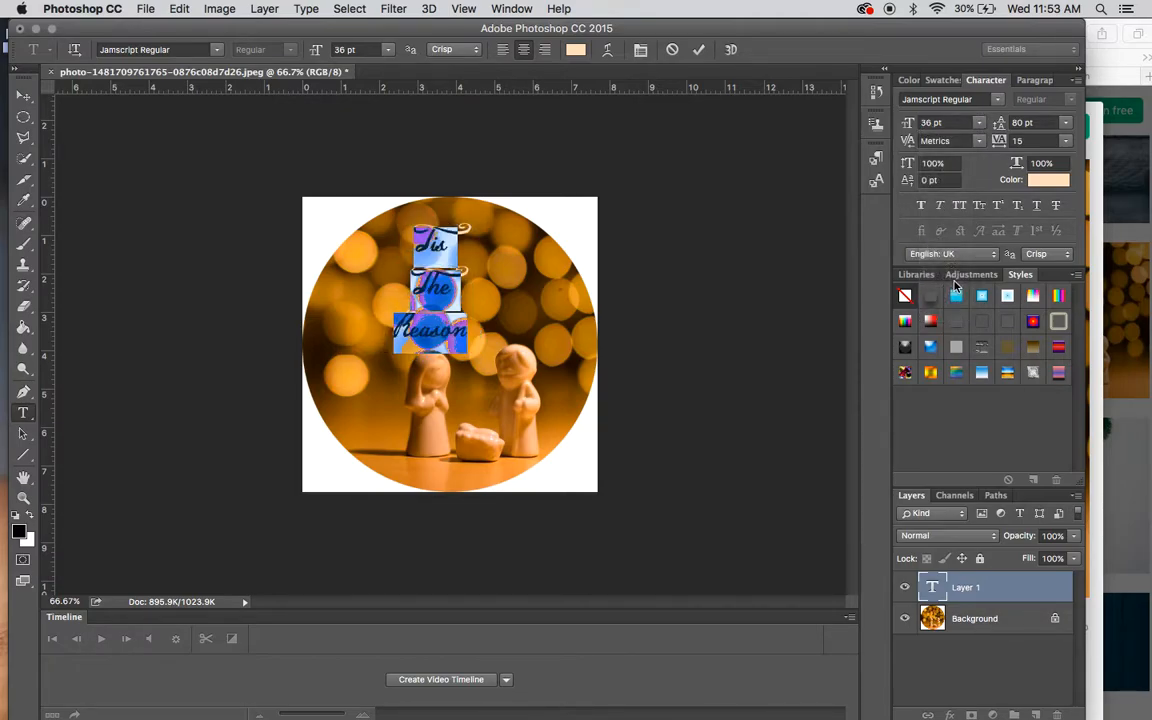
{"action": "left_click", "coordinate": [950, 122]}
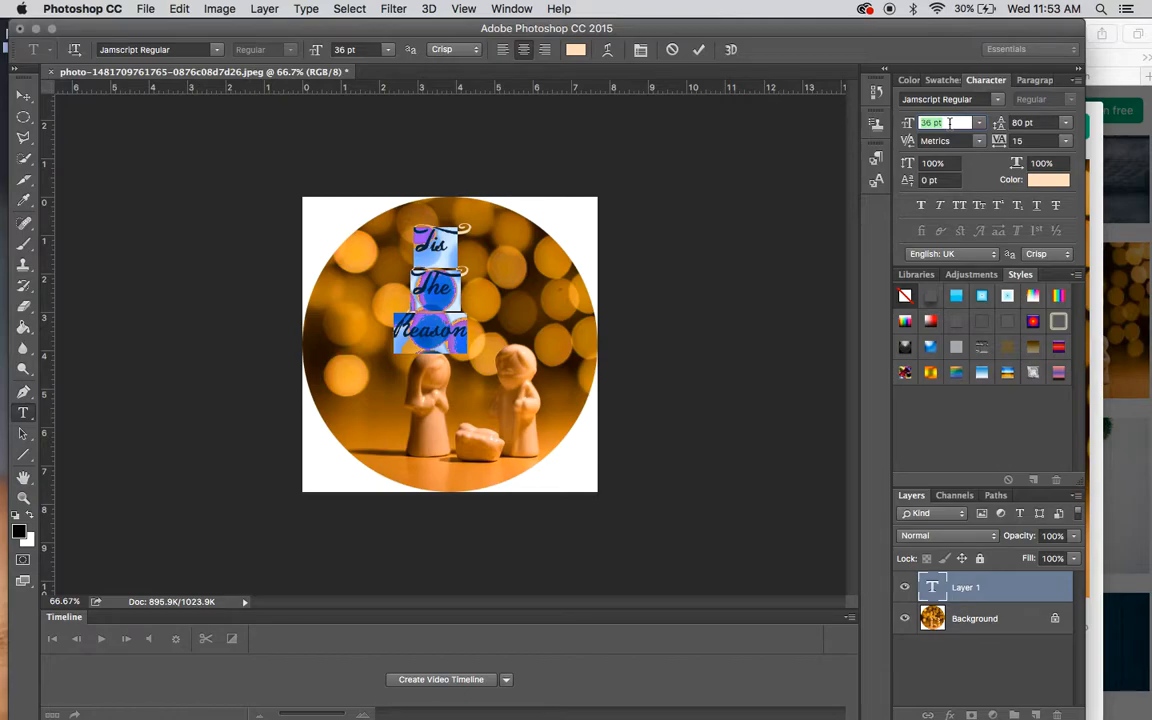
{"action": "type", "text": "60"}
{"action": "left_click", "coordinate": [1053, 122]}
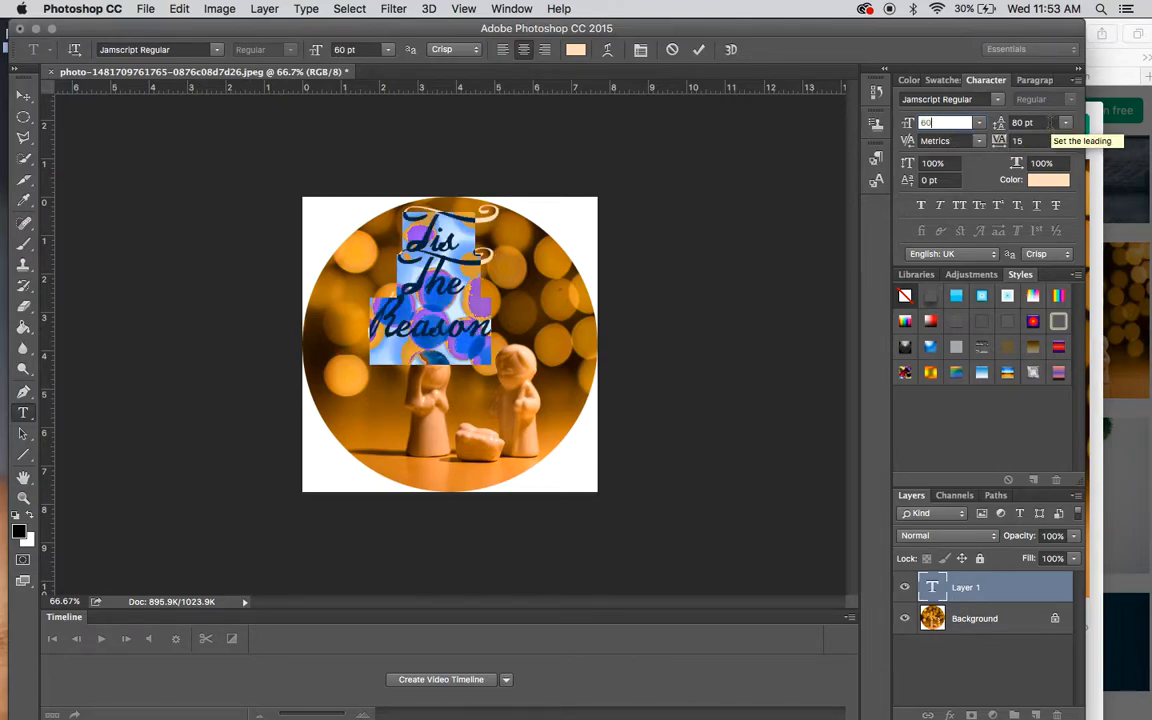
{"action": "type", "text": "90"}
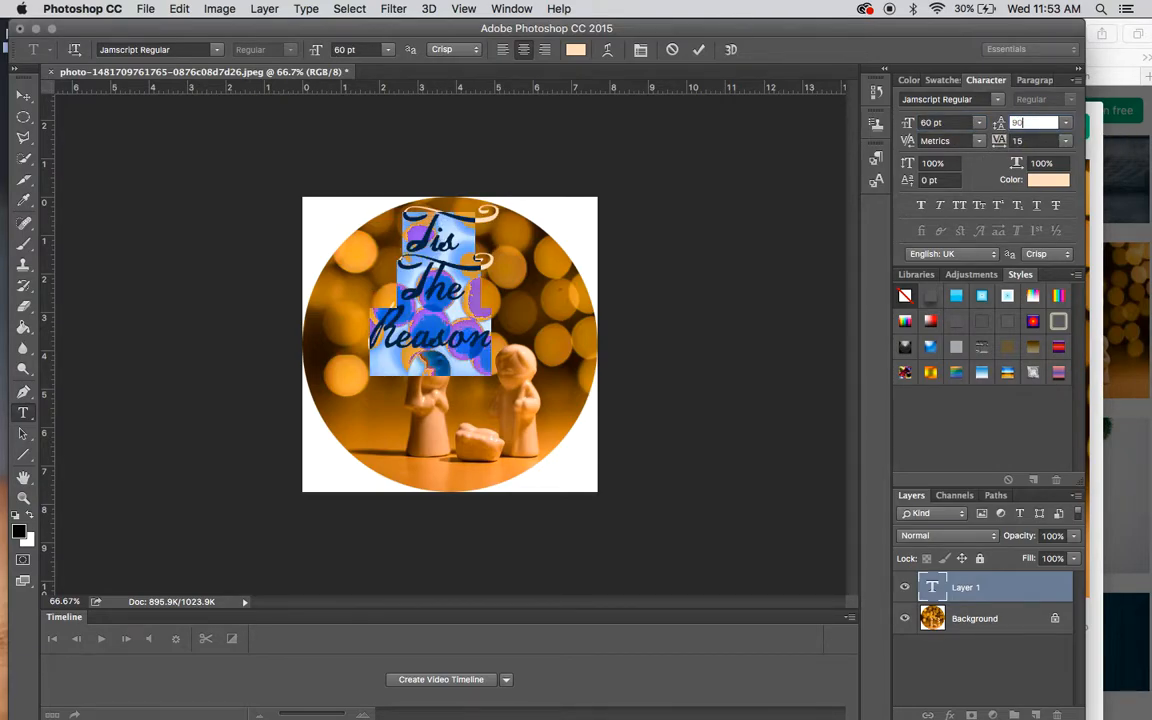
{"action": "key", "text": "Return"}
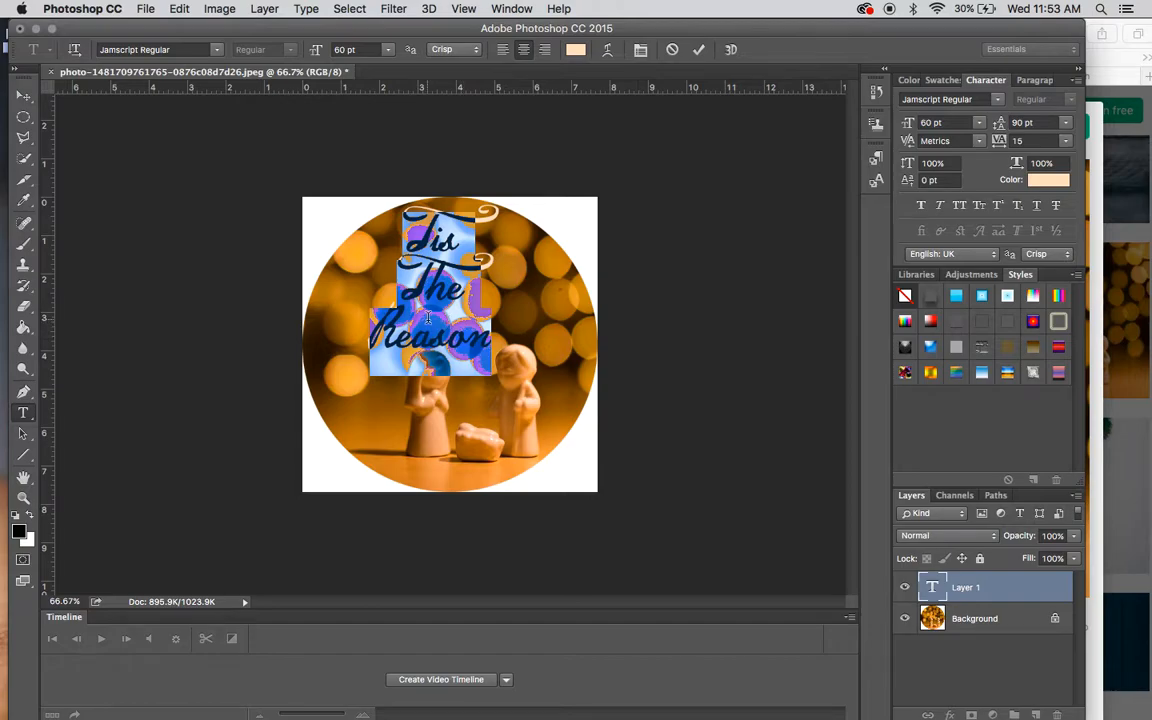
Shift the enlarged text block slightly right and down within the circle.
{"action": "left_click", "coordinate": [469, 318]}
{"action": "mouse_move", "coordinate": [399, 185]}
{"action": "left_mouse_down"}
{"action": "mouse_move", "coordinate": [419, 185]}
{"action": "mouse_move", "coordinate": [407, 198]}
{"action": "left_mouse_up"}
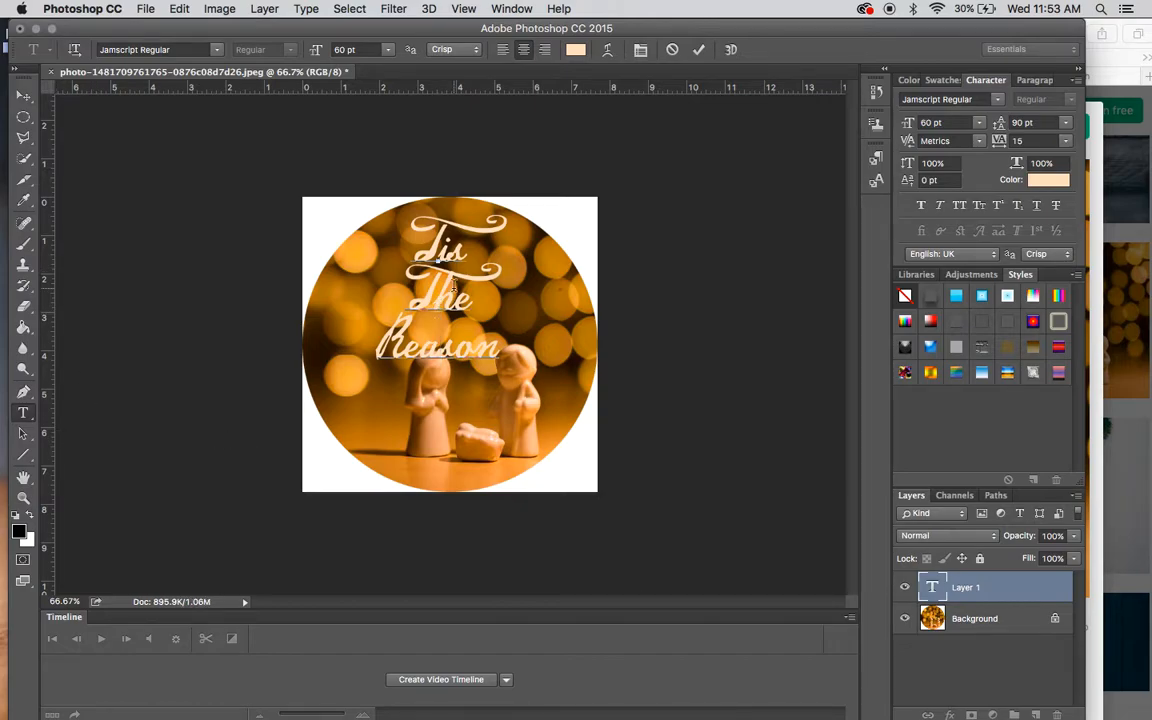
Move the Tis The Reason text block up and slightly left, clear of the figurines' heads.
{"action": "mouse_move", "coordinate": [433, 216]}
{"action": "left_mouse_down"}
{"action": "mouse_move", "coordinate": [475, 221]}
{"action": "mouse_move", "coordinate": [431, 212]}
{"action": "left_mouse_up"}
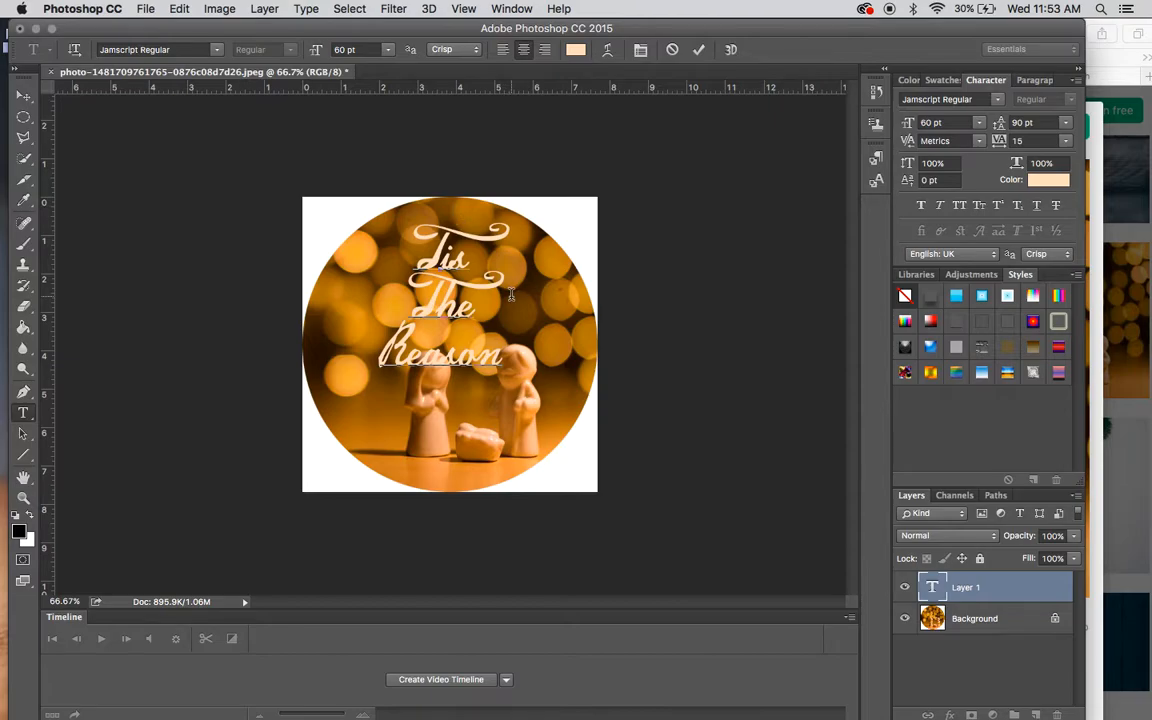
{"action": "left_click", "coordinate": [22, 96]}
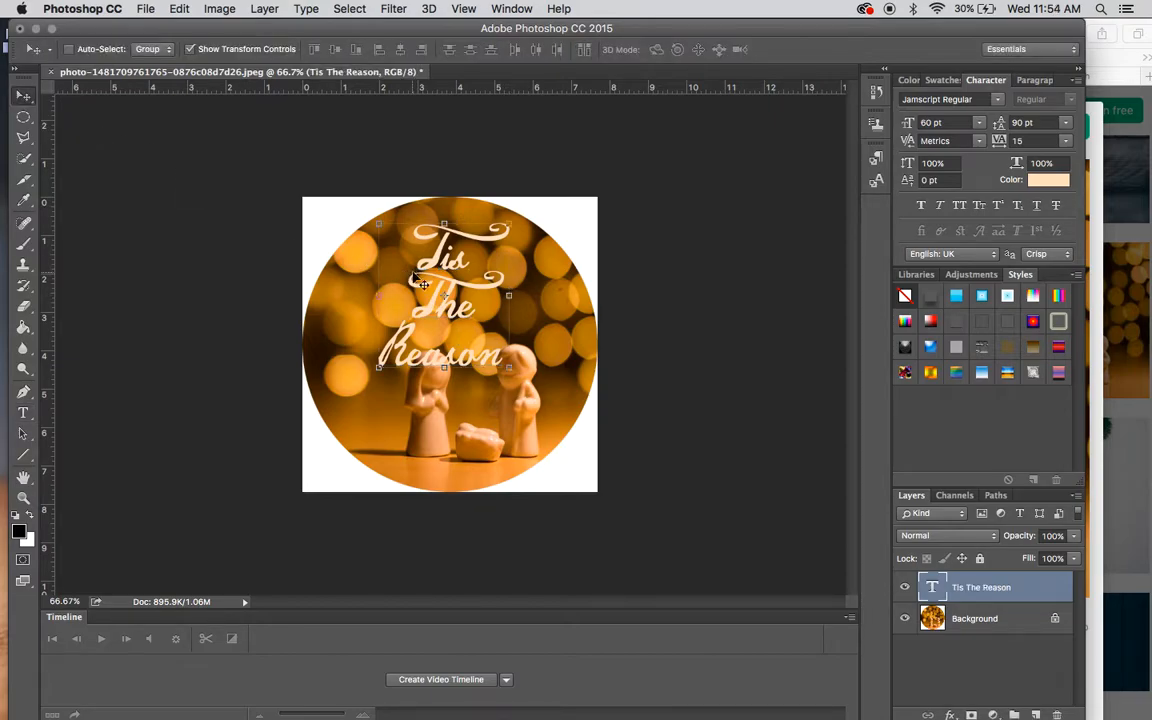
{"action": "mouse_move", "coordinate": [461, 268]}
{"action": "left_mouse_down"}
{"action": "mouse_move", "coordinate": [470, 287]}
{"action": "mouse_move", "coordinate": [462, 267]}
{"action": "mouse_move", "coordinate": [460, 318]}
{"action": "mouse_move", "coordinate": [455, 270]}
{"action": "mouse_move", "coordinate": [425, 278]}
{"action": "mouse_move", "coordinate": [380, 250]}
{"action": "mouse_move", "coordinate": [398, 245]}
{"action": "mouse_move", "coordinate": [448, 269]}
{"action": "left_mouse_up"}
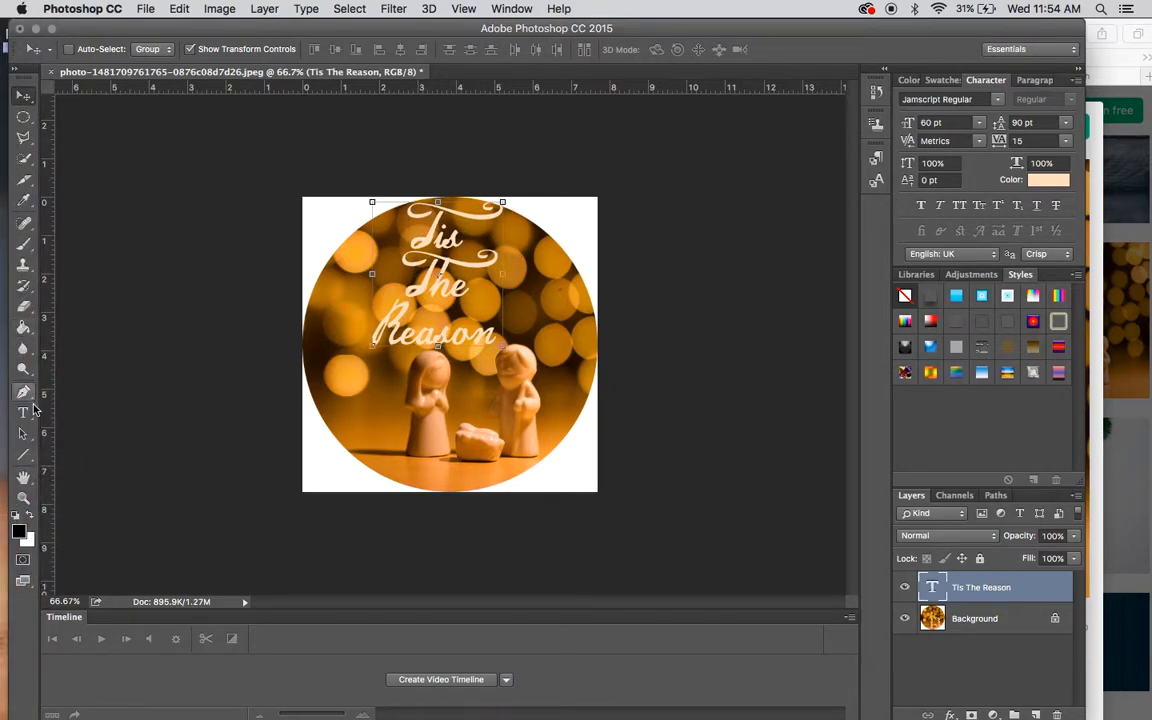
Change the font of all the Tis The Reason text to Amarillo Regular.
{"action": "key", "text": "t"}
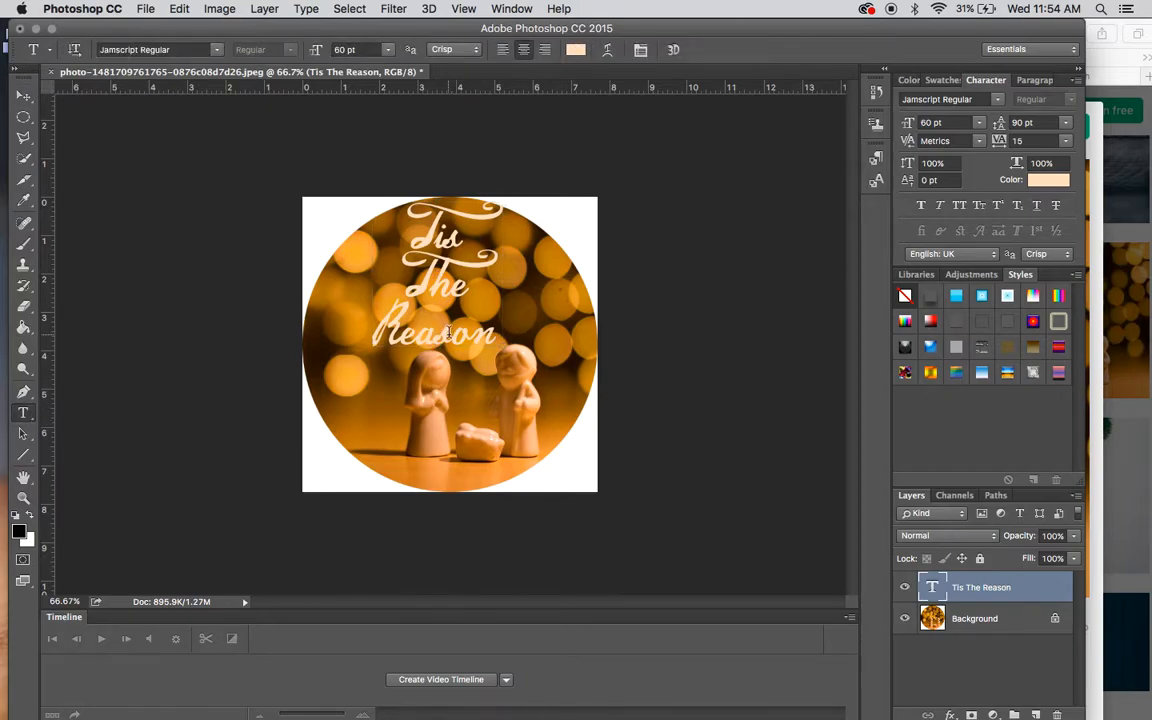
{"action": "left_click", "coordinate": [448, 331]}
{"action": "key", "text": "super+a"}
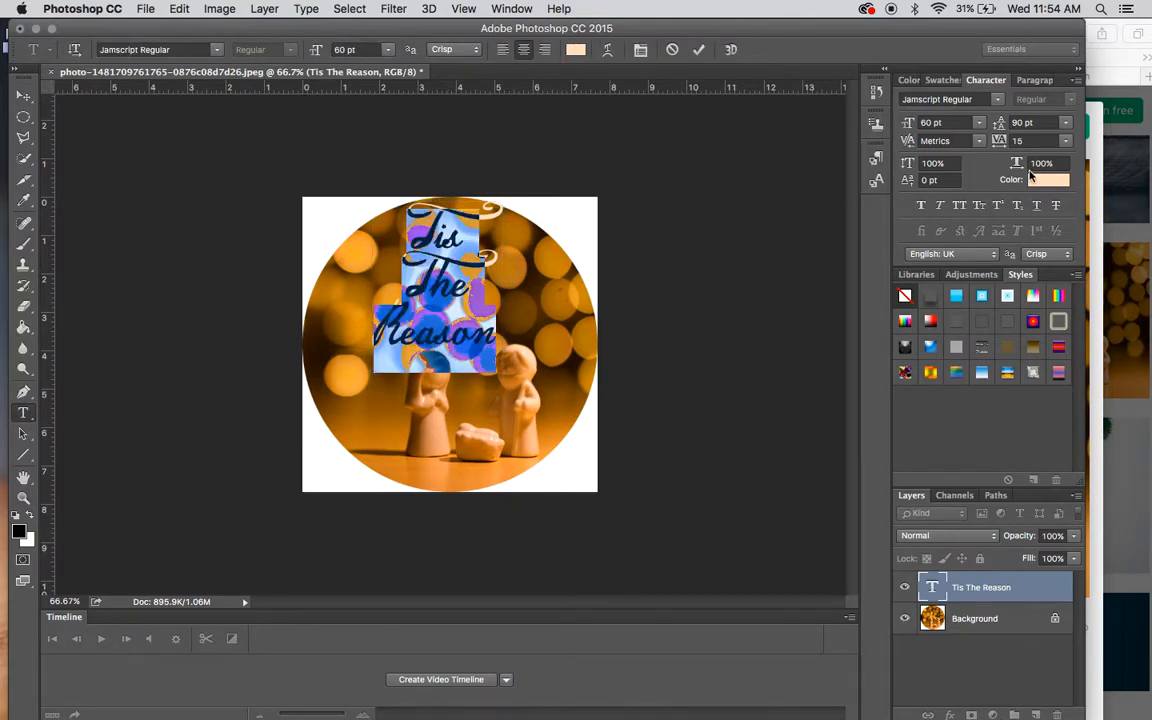
{"action": "left_click", "coordinate": [997, 100]}
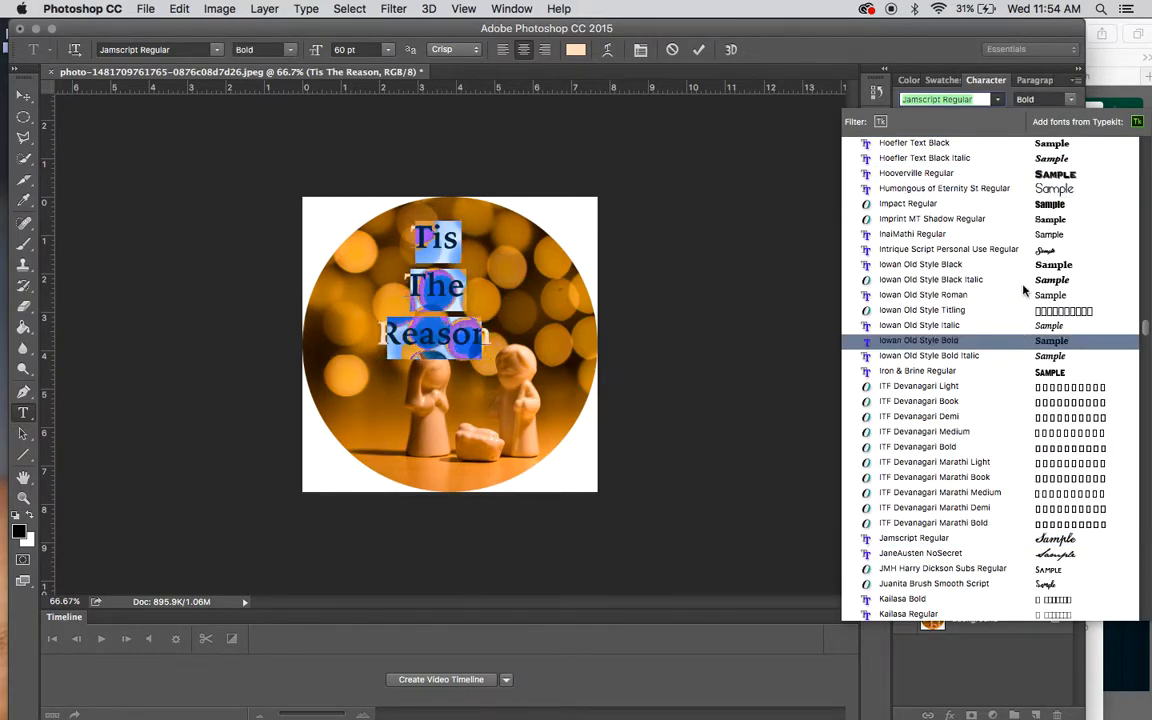
{"action": "scroll", "coordinate": [1029, 262], "scroll_direction": "up", "scroll_amount": 5}
{"action": "scroll", "coordinate": [1032, 220], "scroll_direction": "up", "scroll_amount": 6}
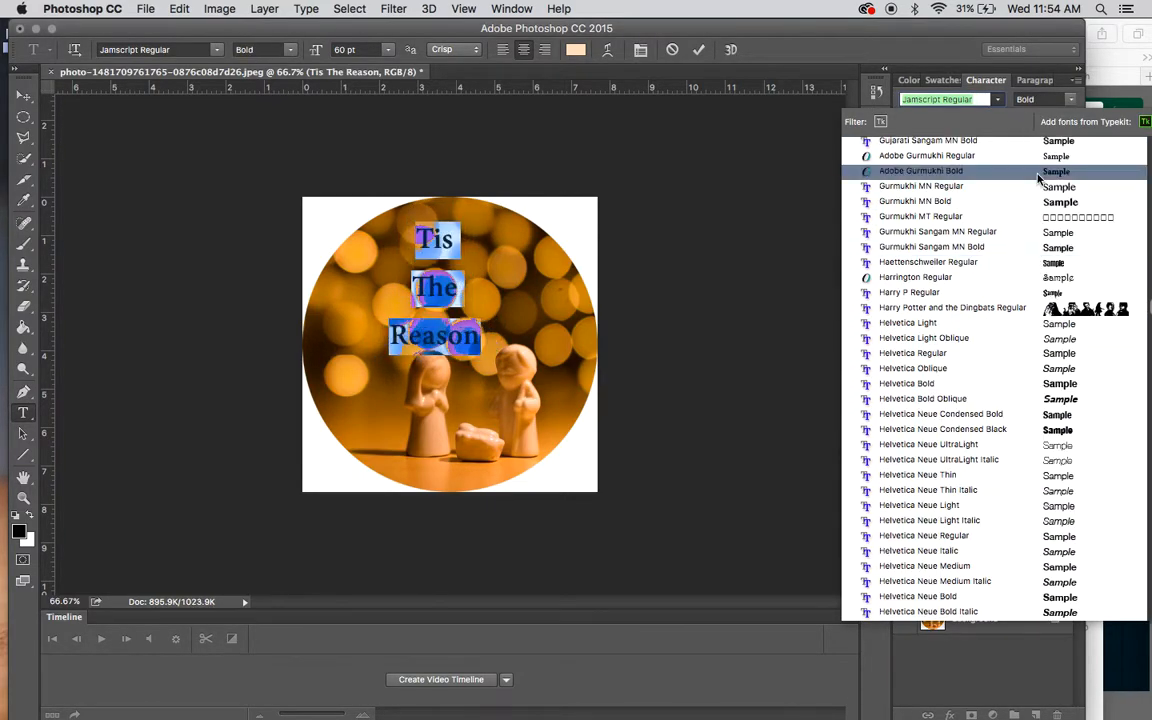
{"action": "scroll", "coordinate": [1037, 178], "scroll_direction": "up", "scroll_amount": 15}
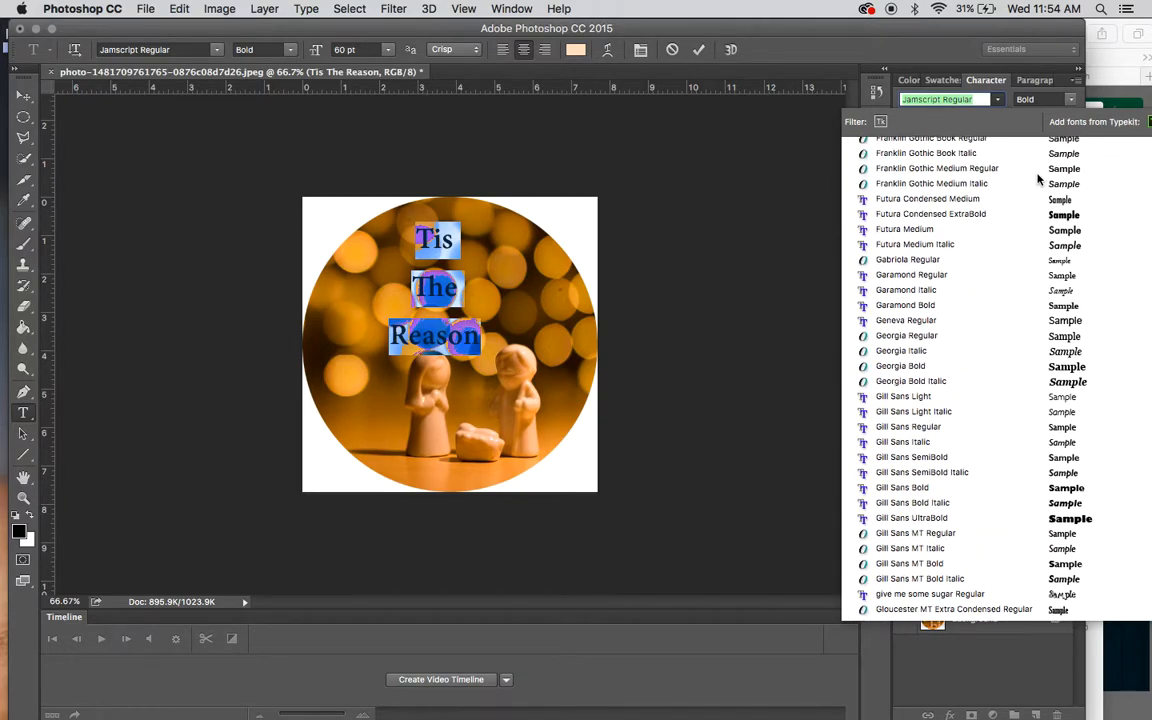
{"action": "scroll", "coordinate": [1037, 178], "scroll_direction": "up", "scroll_amount": 3}
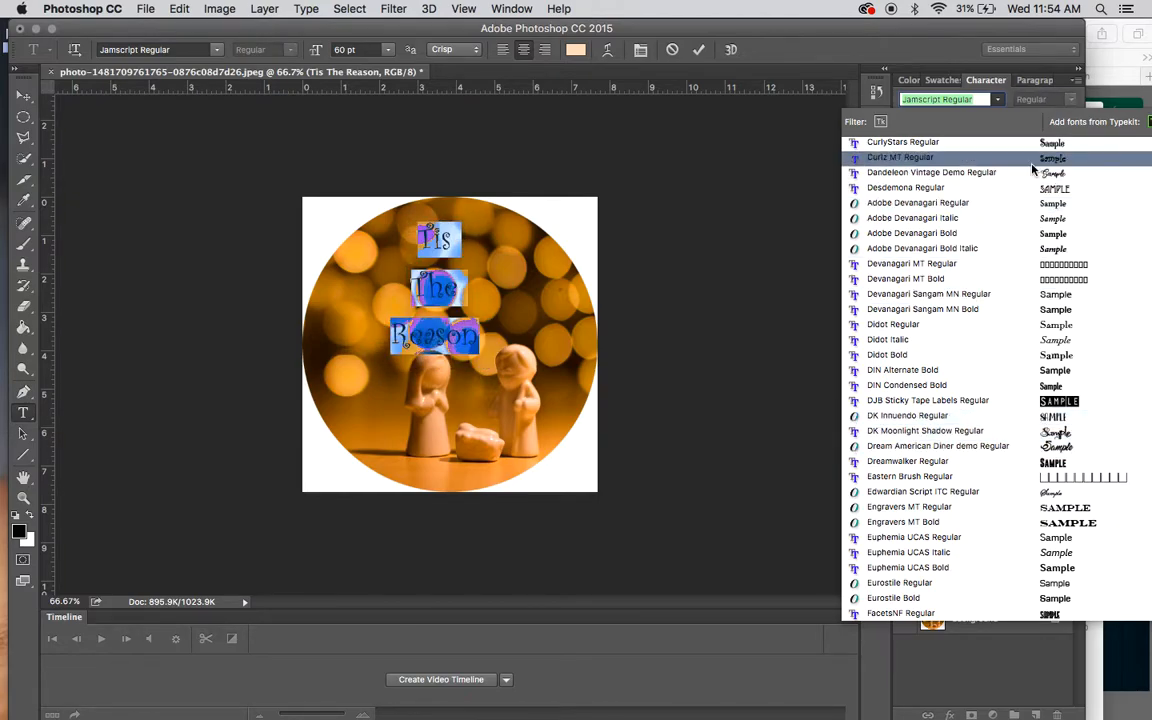
{"action": "scroll", "coordinate": [1035, 172], "scroll_direction": "up", "scroll_amount": 10}
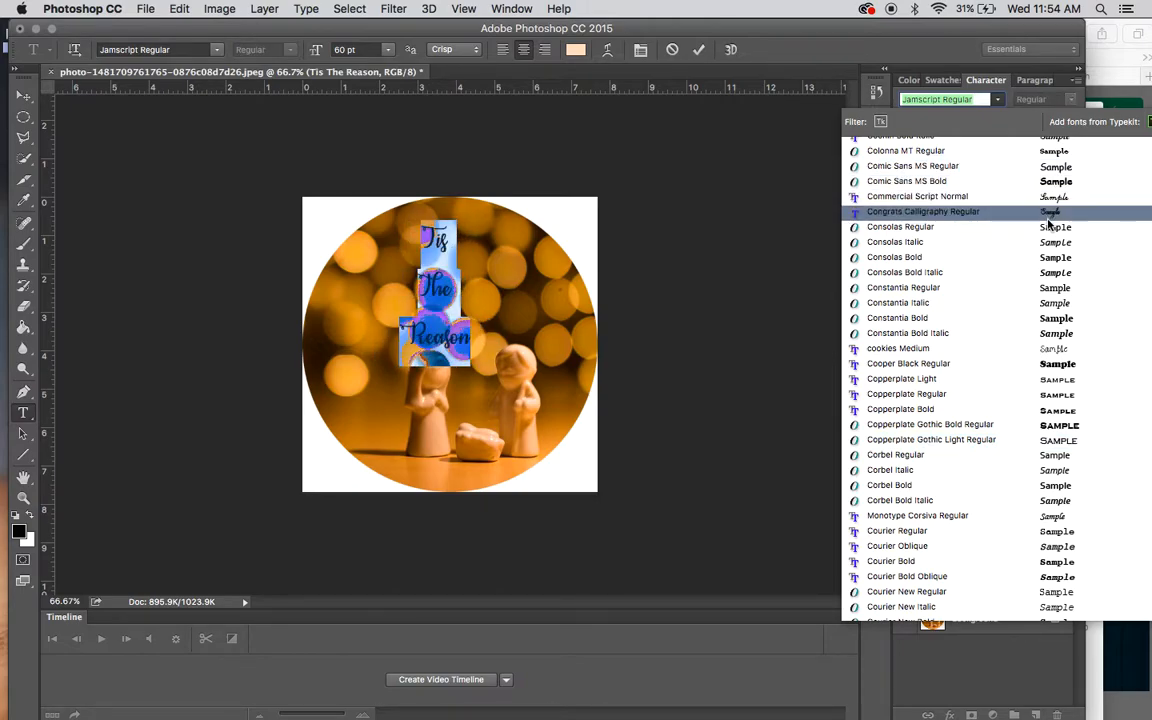
{"action": "scroll", "coordinate": [1055, 200], "scroll_direction": "up", "scroll_amount": 8}
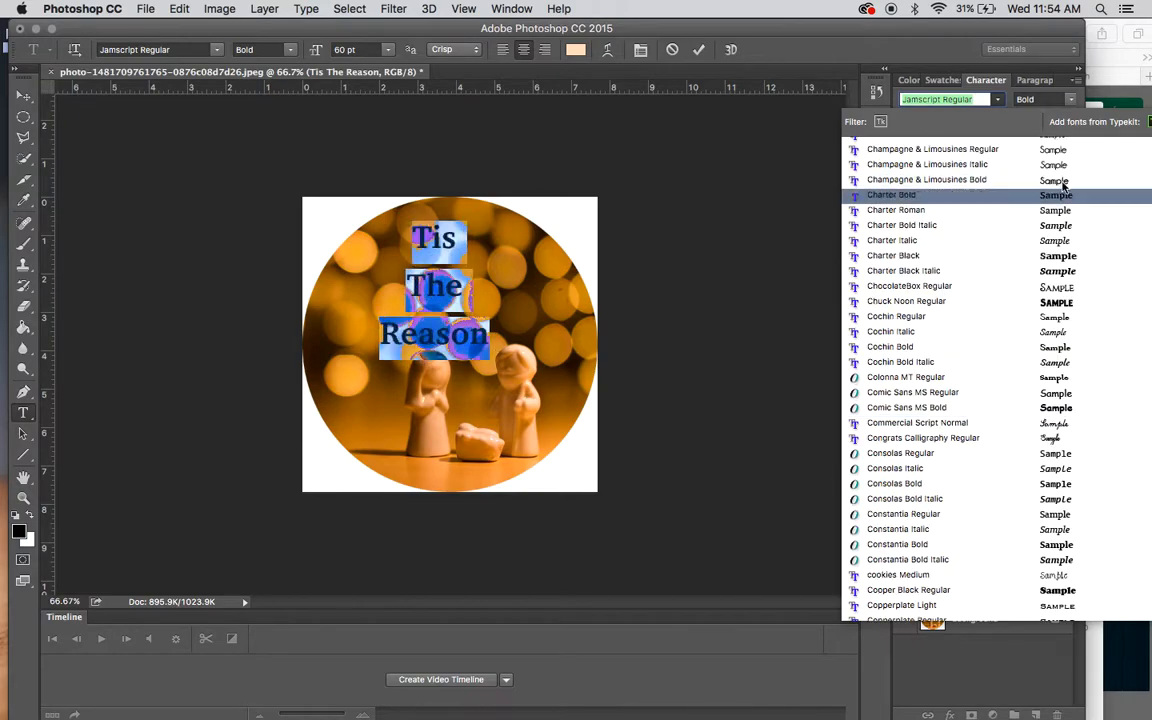
{"action": "scroll", "coordinate": [1067, 174], "scroll_direction": "up", "scroll_amount": 5}
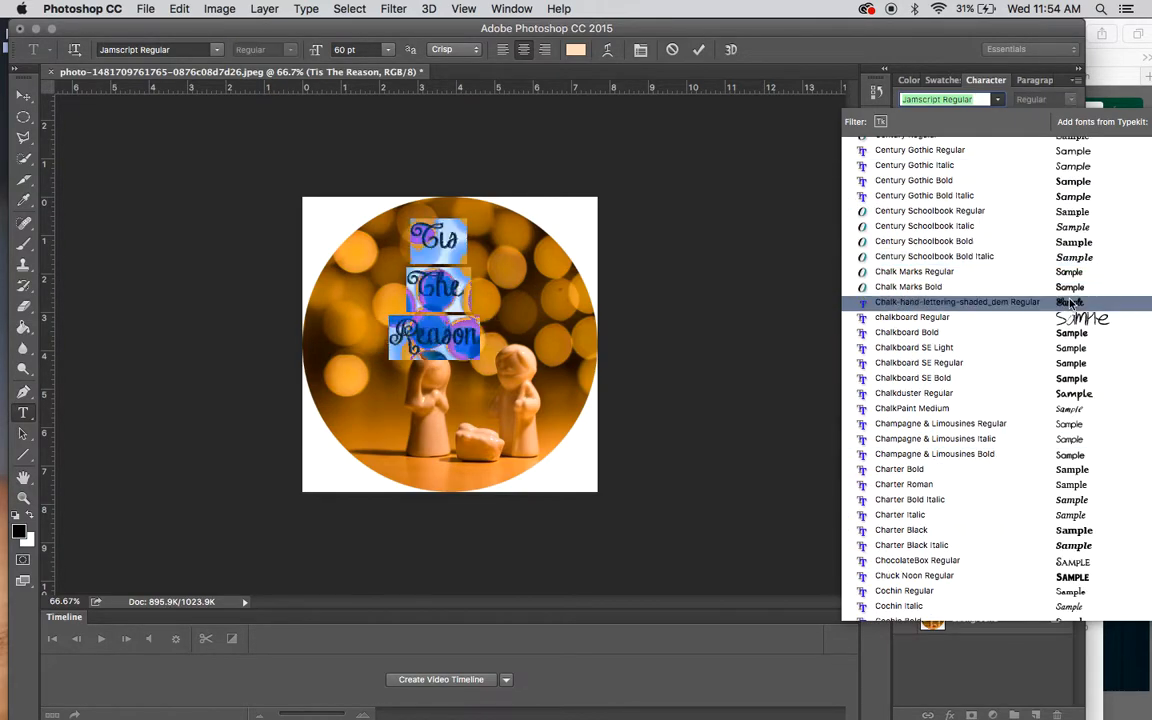
{"action": "scroll", "coordinate": [1080, 228], "scroll_direction": "up", "scroll_amount": 10}
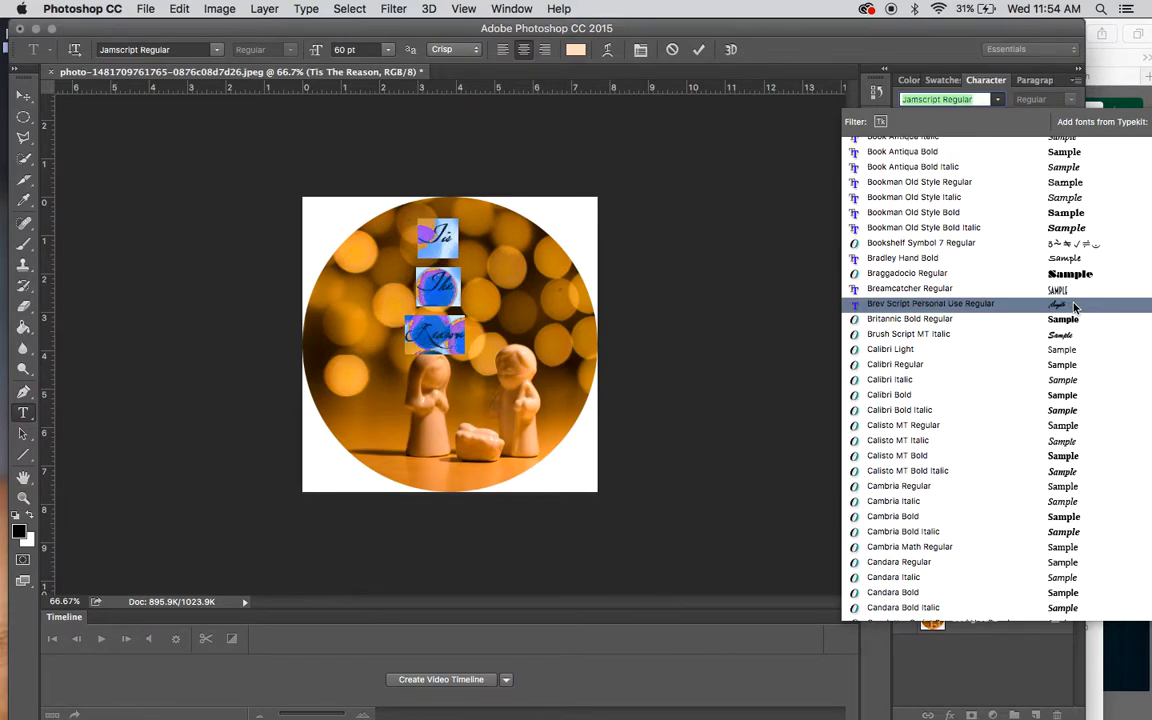
{"action": "scroll", "coordinate": [1075, 306], "scroll_direction": "up", "scroll_amount": 8}
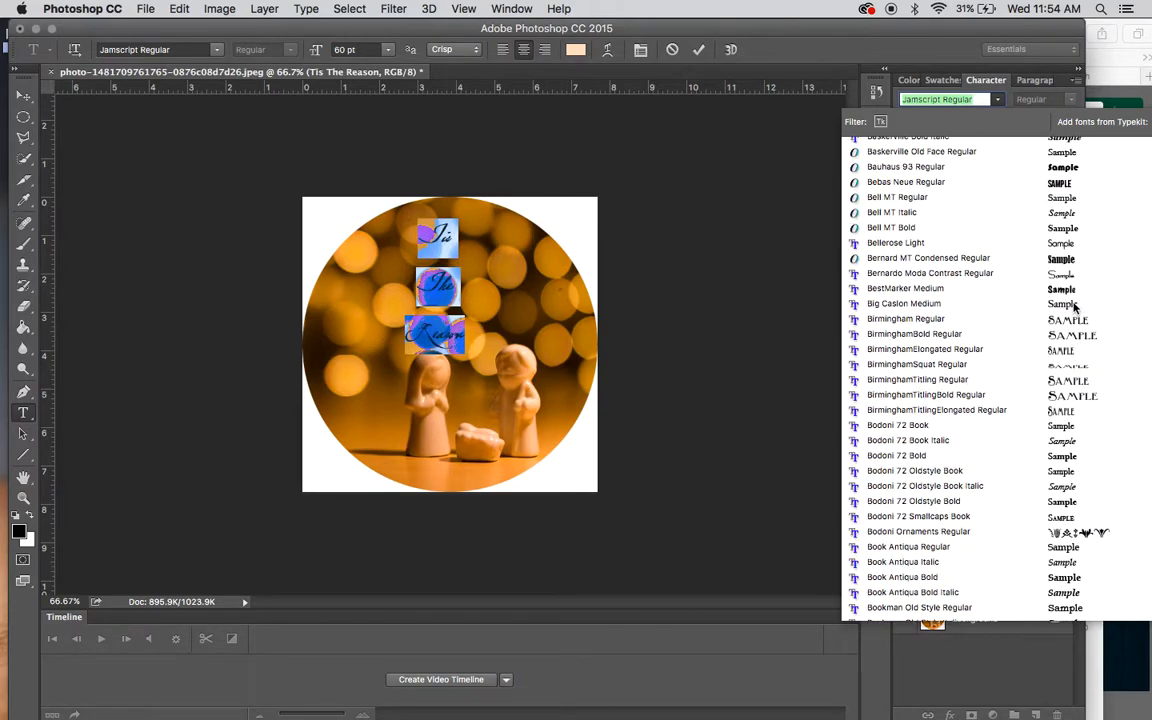
{"action": "scroll", "coordinate": [1075, 306], "scroll_direction": "up", "scroll_amount": 20}
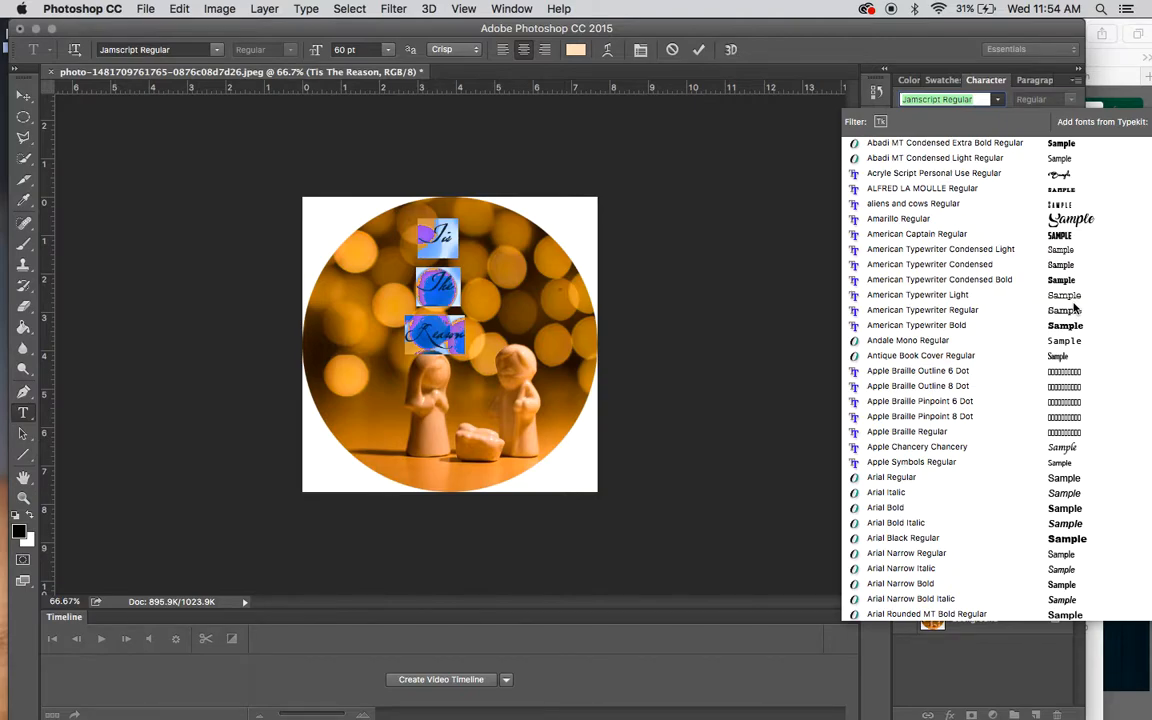
{"action": "left_click", "coordinate": [1085, 219]}
{"action": "left_click", "coordinate": [425, 298]}
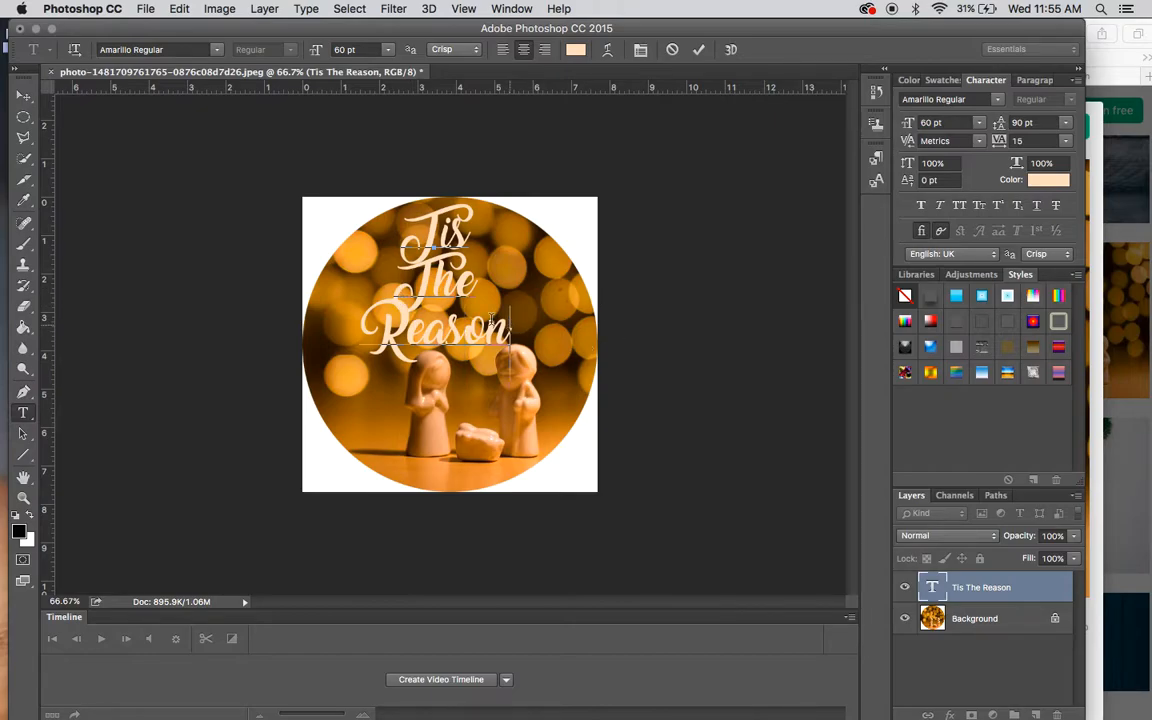
Set the font size of all the Tis The Reason text to 50 pt and its leading to 100 pt.
{"action": "key", "text": "super+a"}
{"action": "double_click", "coordinate": [941, 124]}
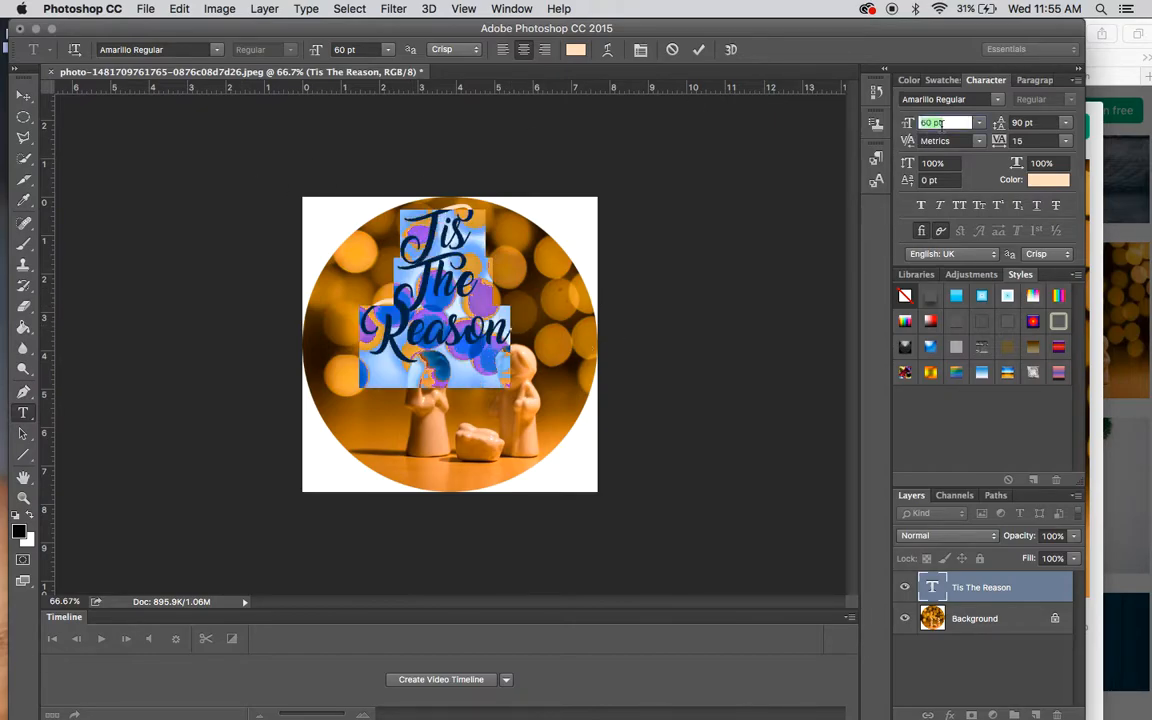
{"action": "type", "text": "50"}
{"action": "key", "text": "Return"}
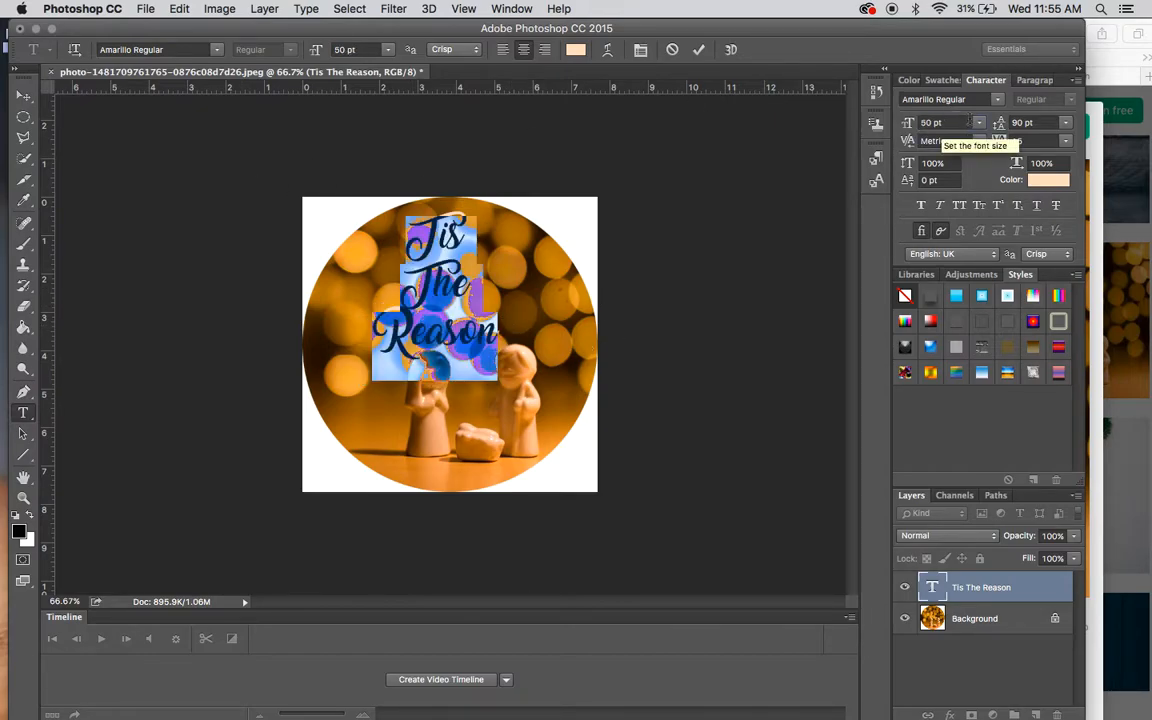
{"action": "left_click", "coordinate": [1040, 122]}
{"action": "type", "text": "100"}
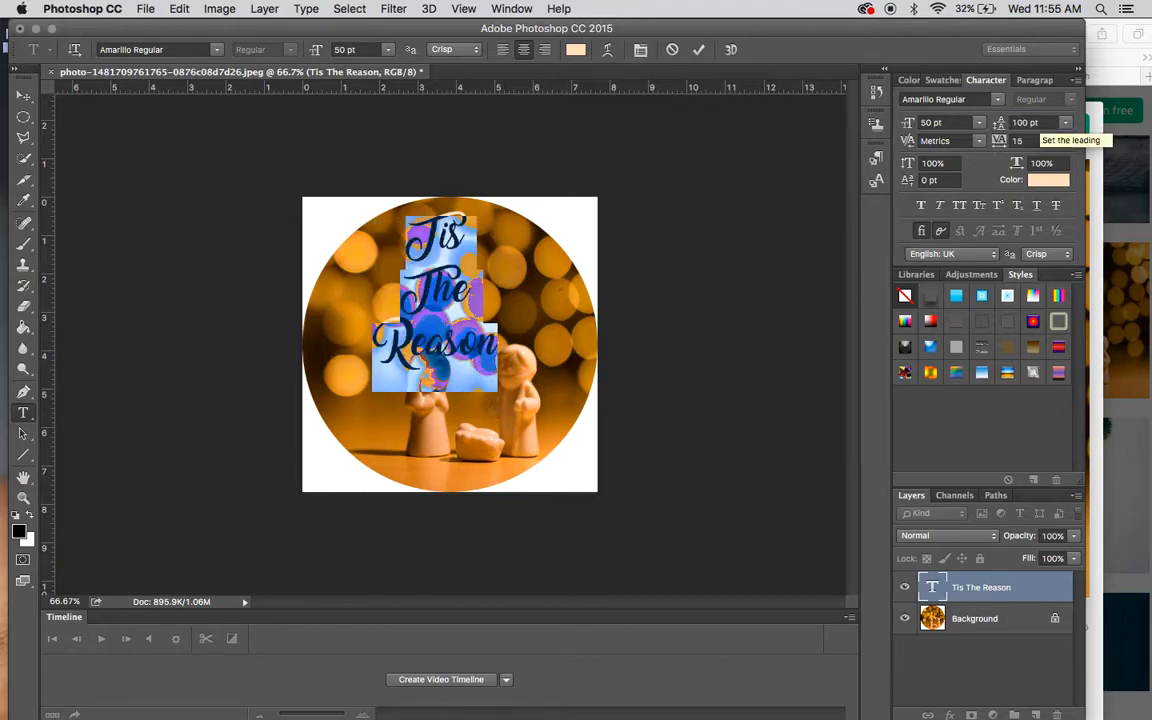
{"action": "left_click", "coordinate": [465, 290]}
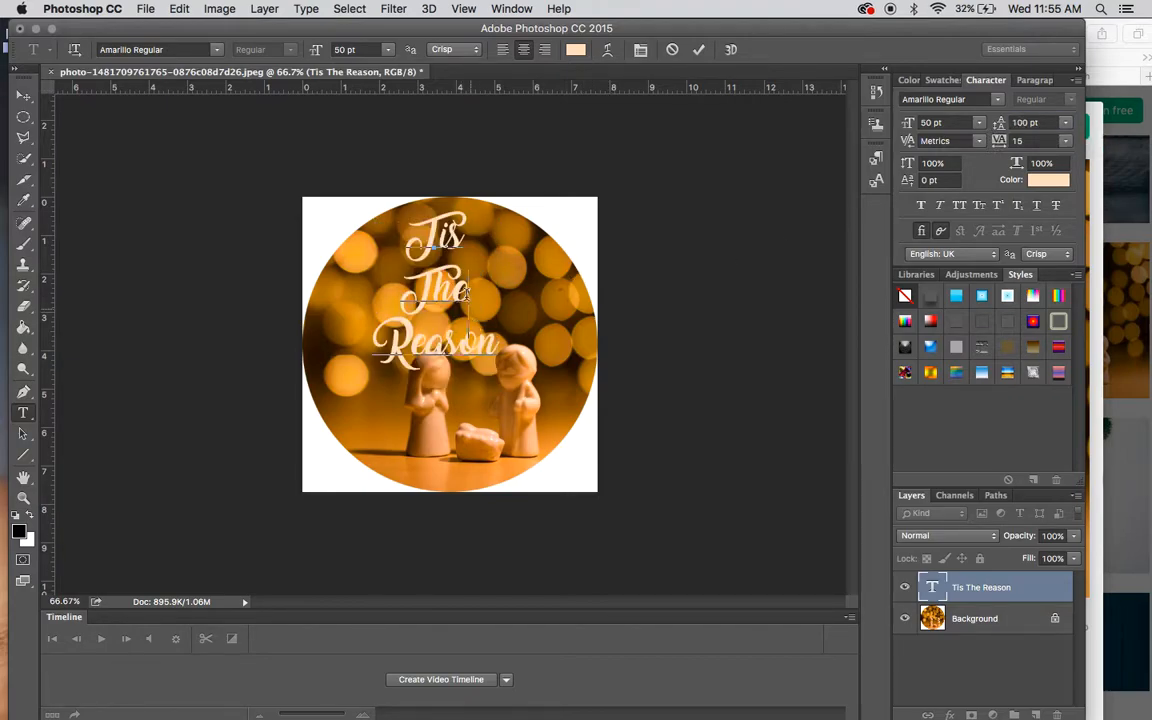
Shift the Tis The Reason text slightly up and left above the figurines and commit the text edit.
{"action": "left_click_drag", "start_coordinate": [420, 205], "coordinate": [410, 195]}
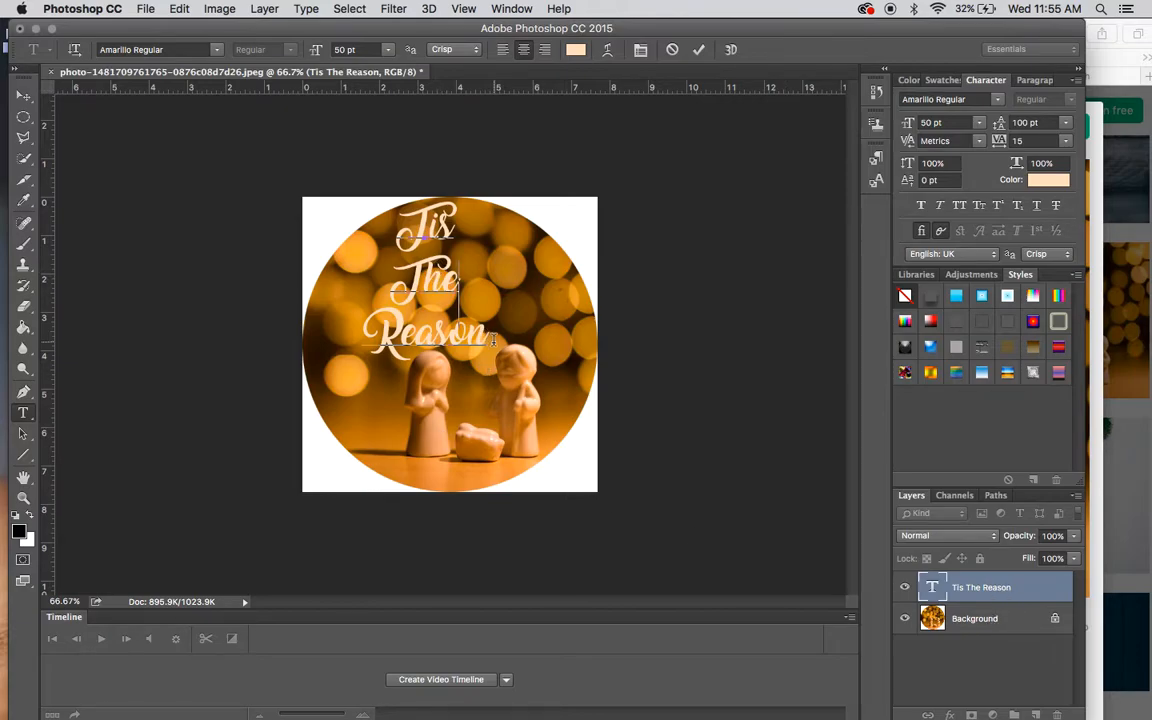
{"action": "left_click_drag", "start_coordinate": [483, 332], "coordinate": [310, 168]}
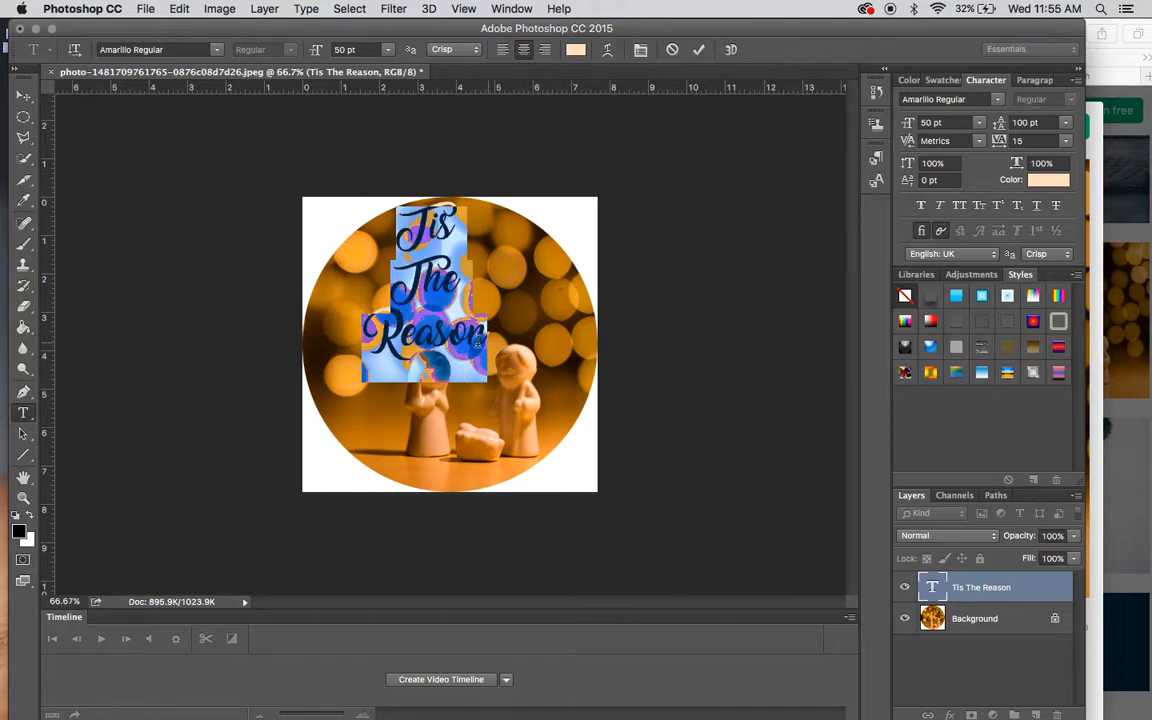
{"action": "left_click", "coordinate": [470, 343]}
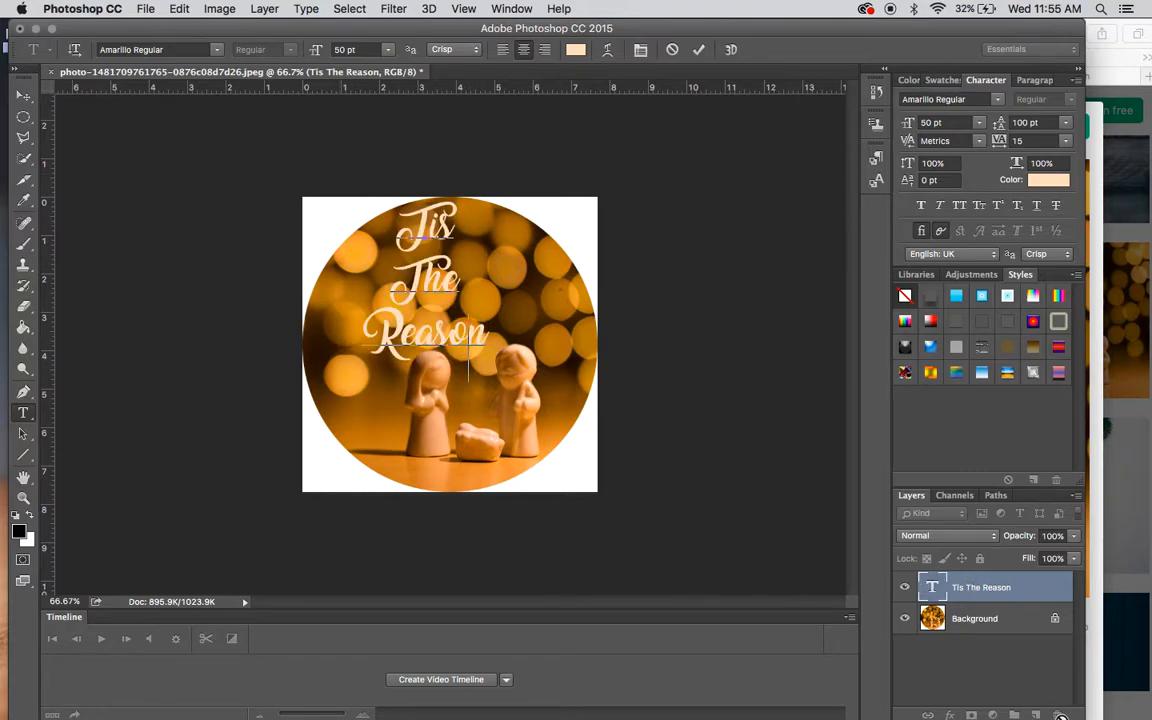
{"action": "left_click", "coordinate": [699, 50]}
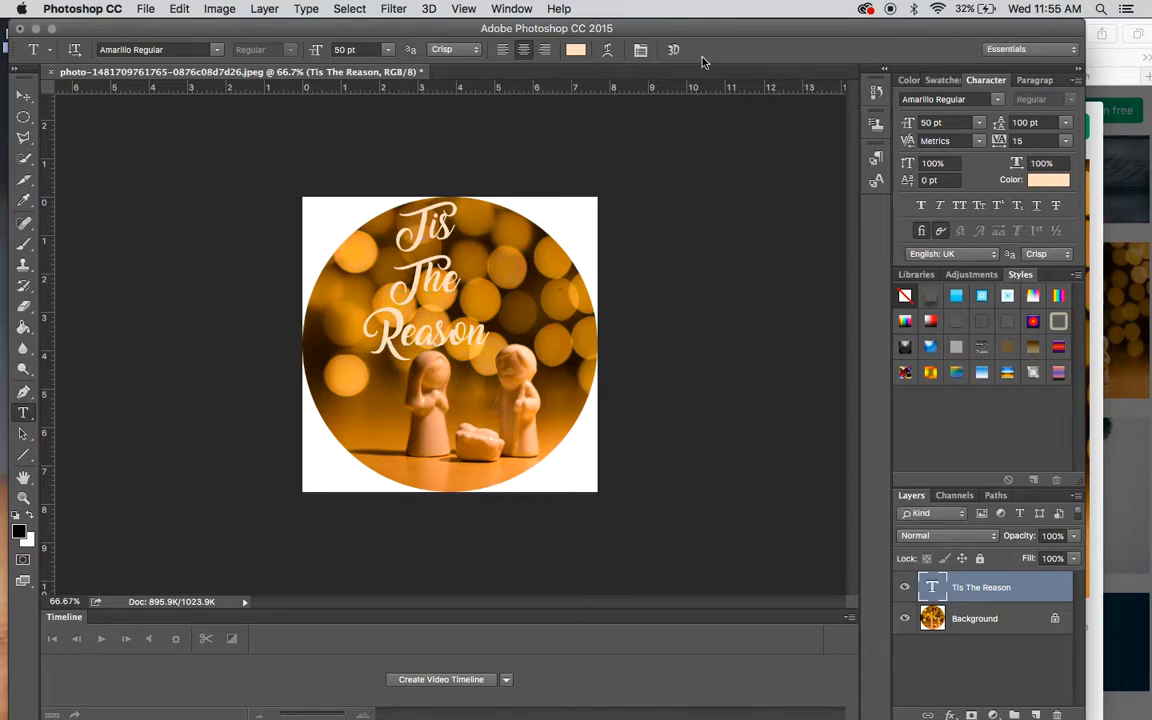
Hide the Tis The Reason layer and add the text "Merry Christmas" in two lines on a new layer.
{"action": "left_click", "coordinate": [1033, 715]}
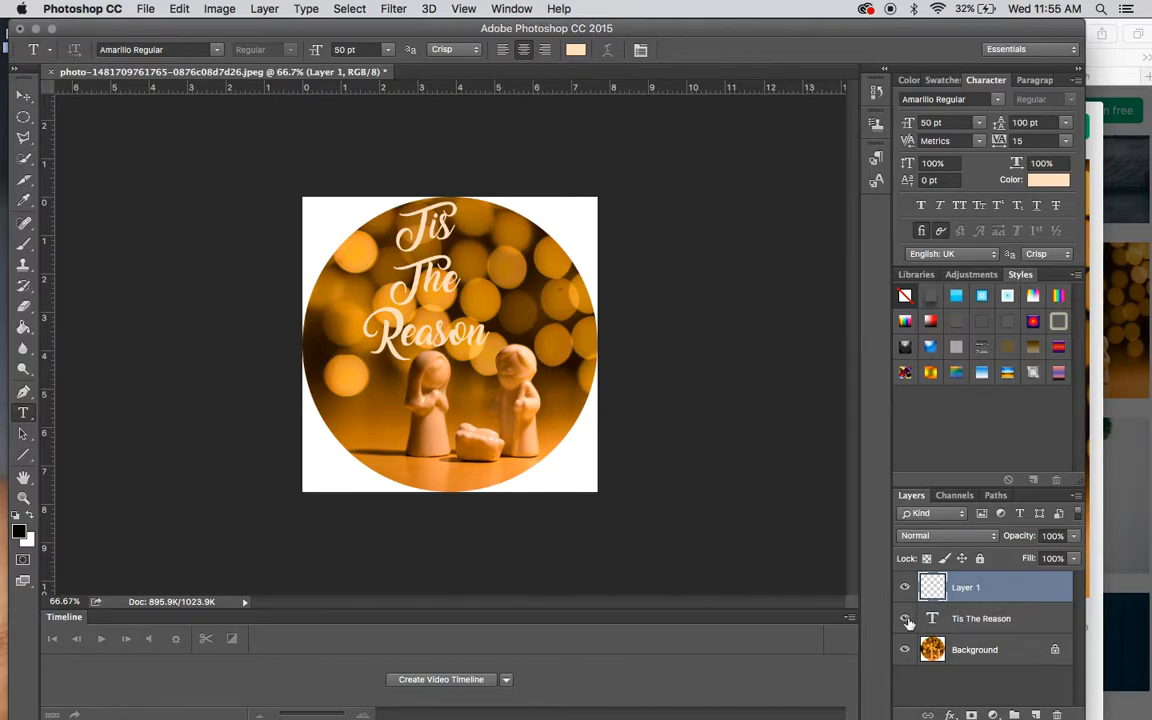
{"action": "left_click", "coordinate": [906, 620]}
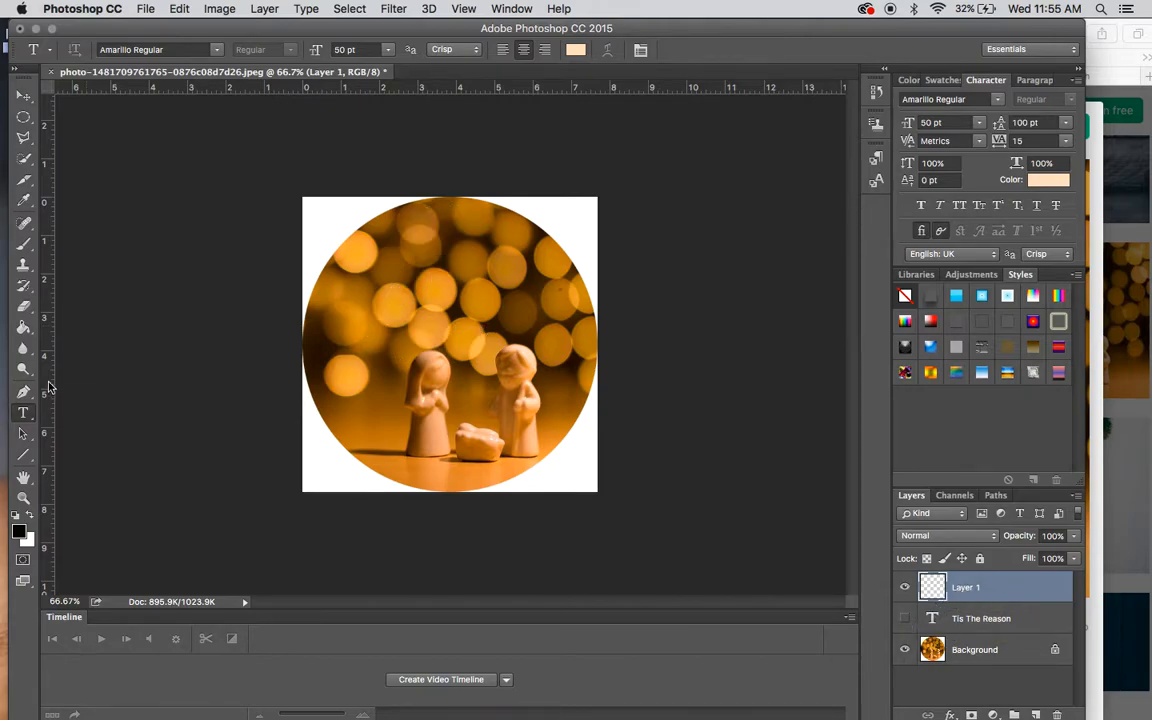
{"action": "left_click", "coordinate": [357, 236]}
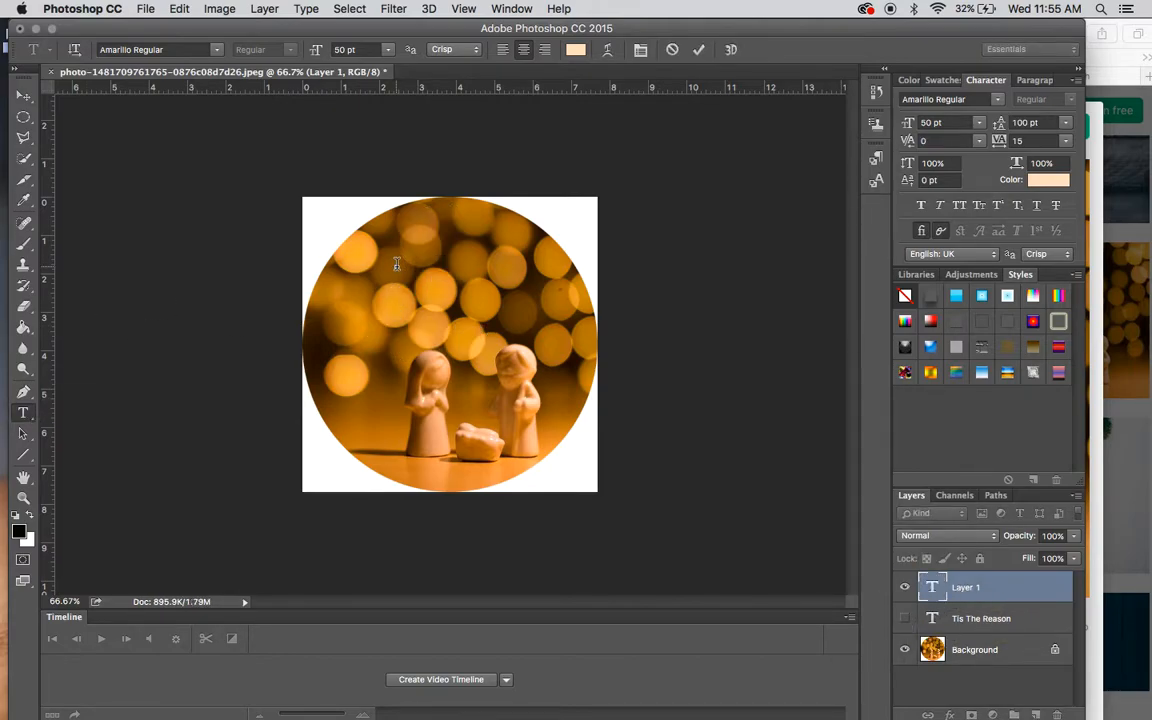
{"action": "type", "text": "Merry"}
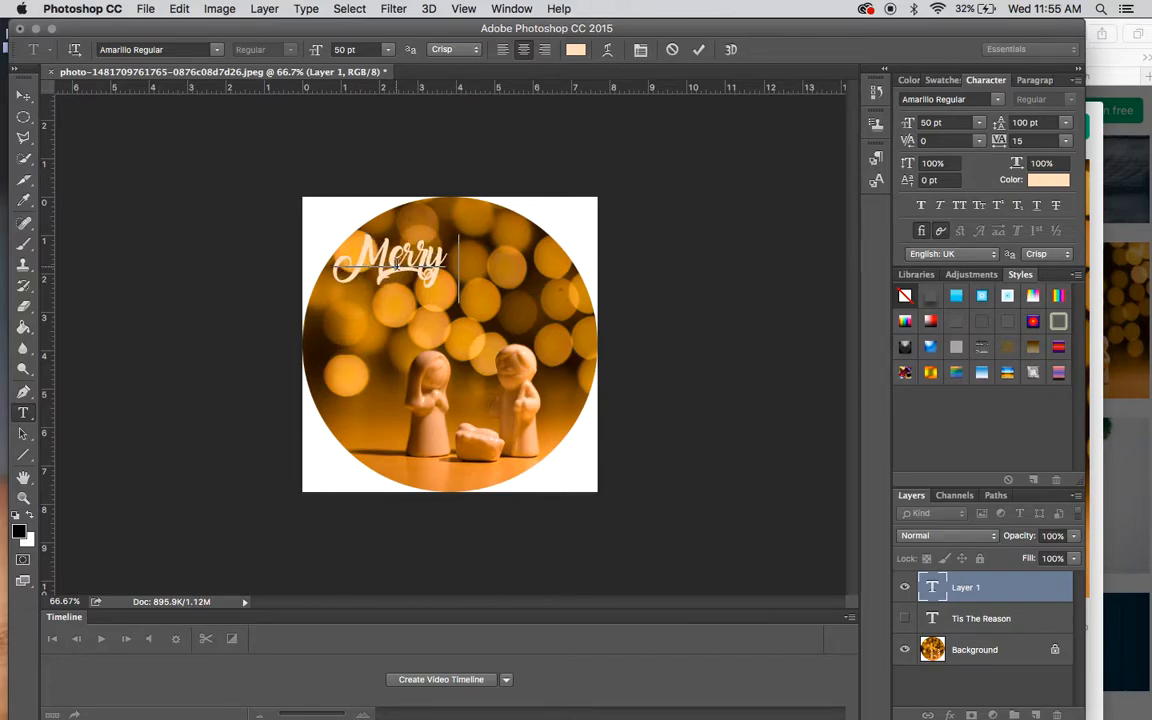
{"action": "key", "text": "BackSpace"}
{"action": "key", "text": "Return"}
{"action": "key", "text": "BackSpace"}
{"action": "key", "text": "BackSpace"}
{"action": "key", "text": "Return"}
{"action": "type", "text": "Christmas"}
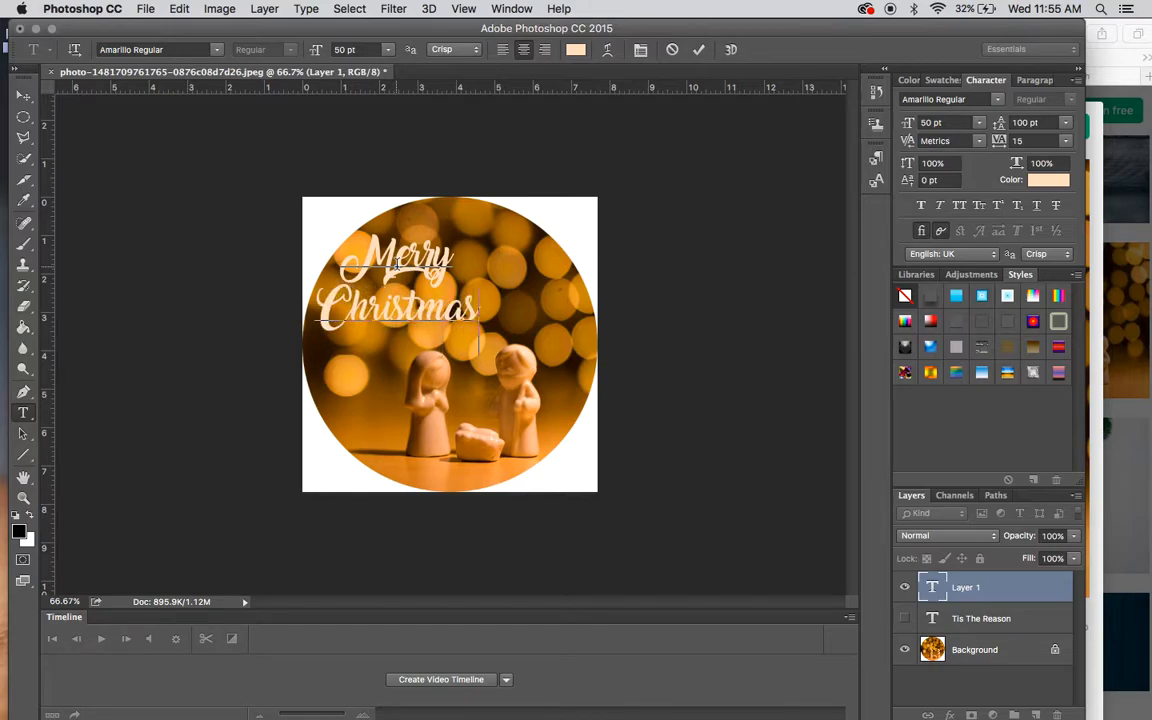
Move the Merry Christmas text right so it is horizontally centred in the circle above the figurines.
{"action": "left_click_drag", "start_coordinate": [368, 216], "coordinate": [413, 215]}
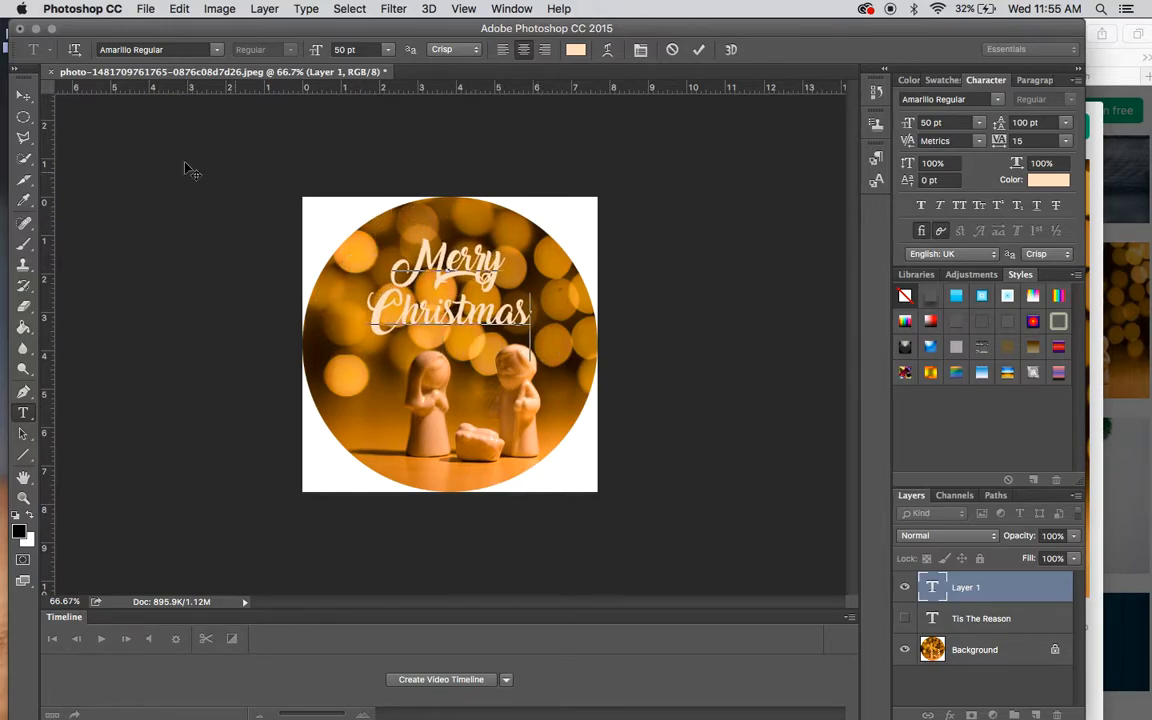
{"action": "left_click", "coordinate": [23, 95]}
{"action": "left_click_drag", "start_coordinate": [450, 244], "coordinate": [483, 289]}
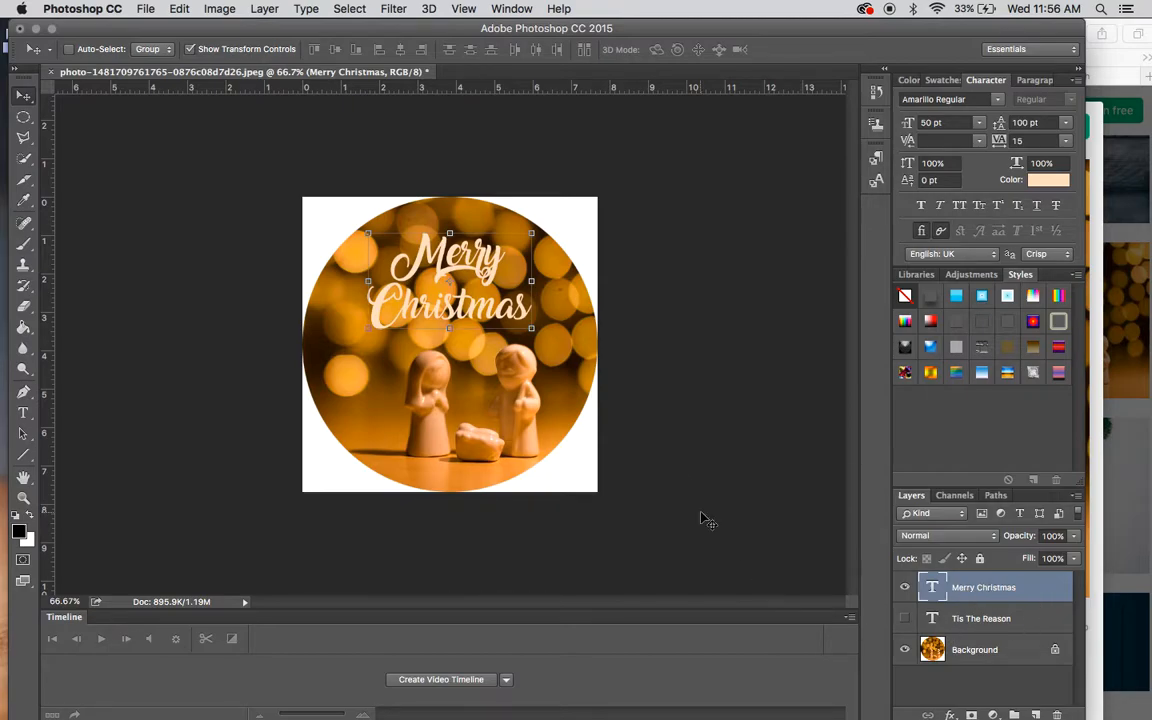
Add a new empty layer above the Merry Christmas layer and make both text layers visible.
{"action": "left_click", "coordinate": [906, 587]}
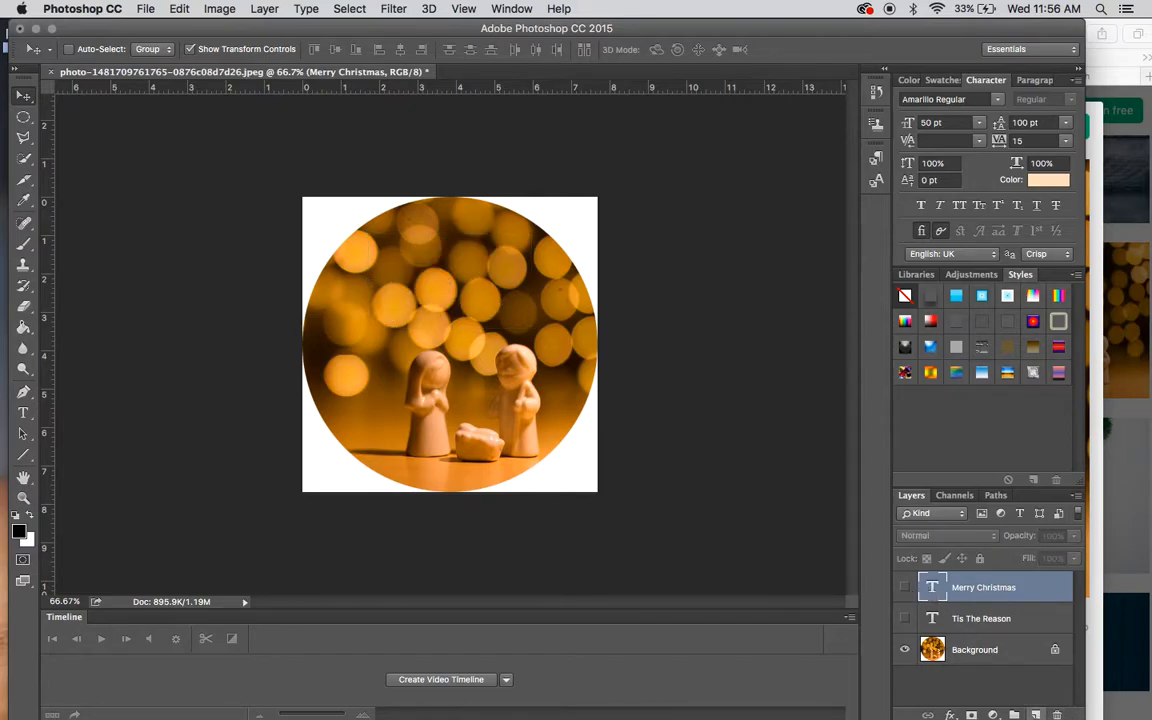
{"action": "left_click", "coordinate": [1036, 715]}
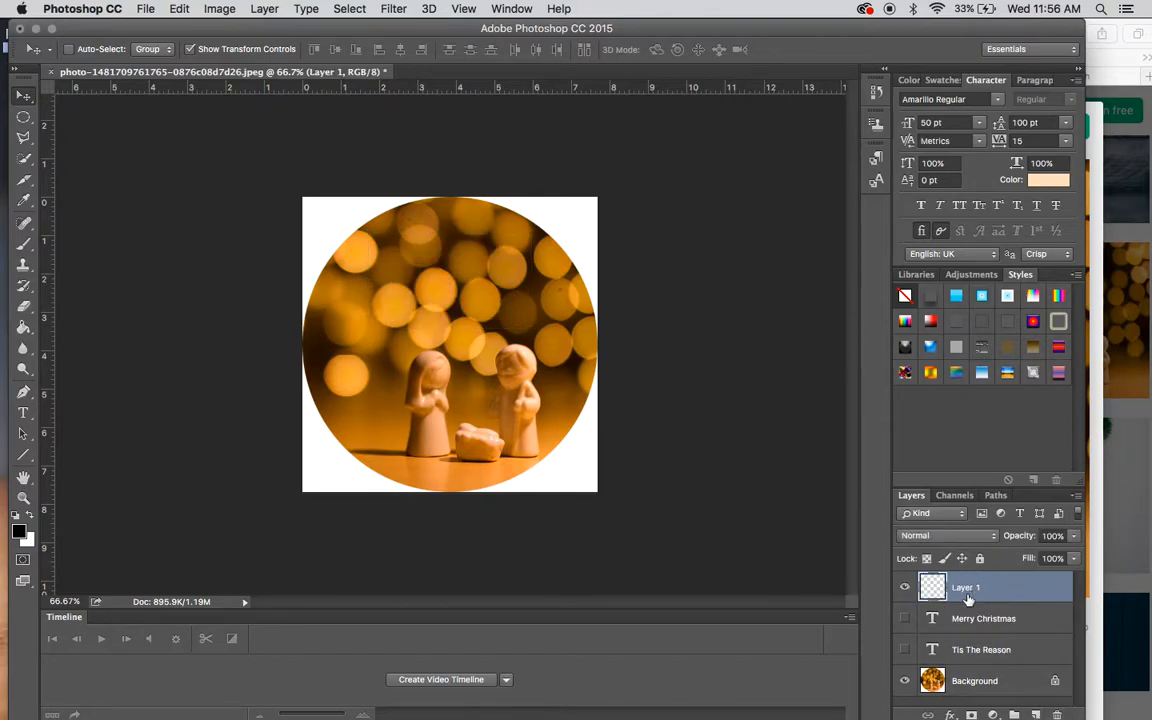
{"action": "left_click", "coordinate": [905, 619]}
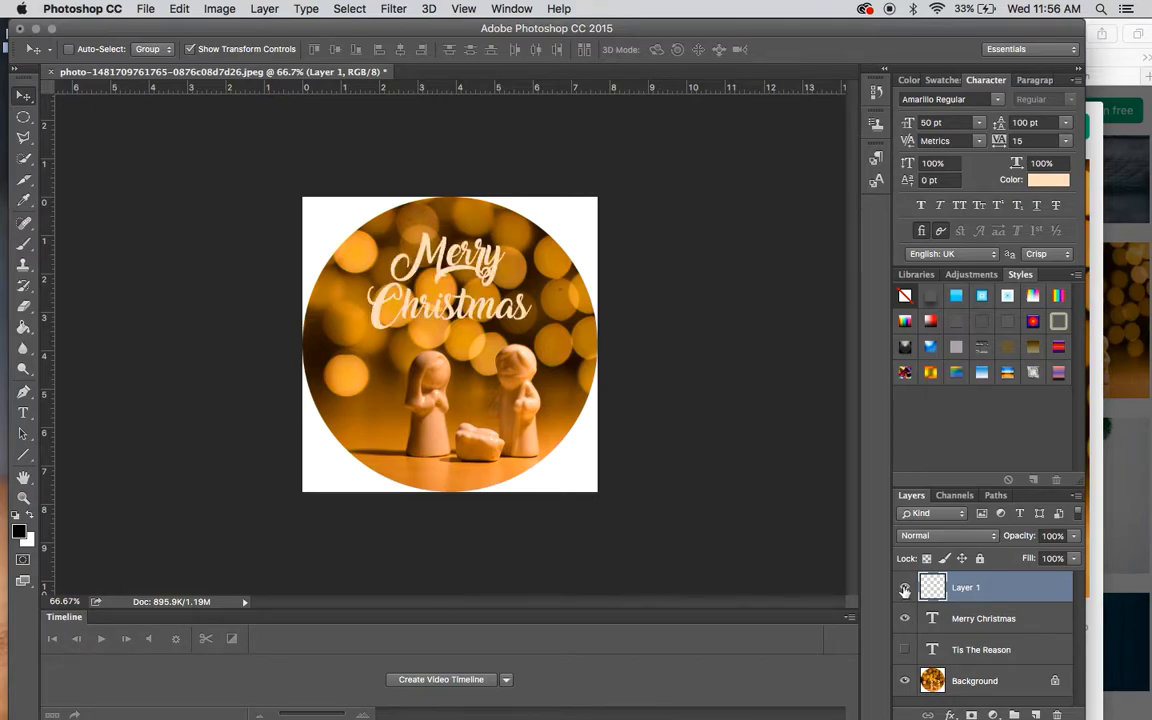
{"action": "left_click", "coordinate": [905, 650]}
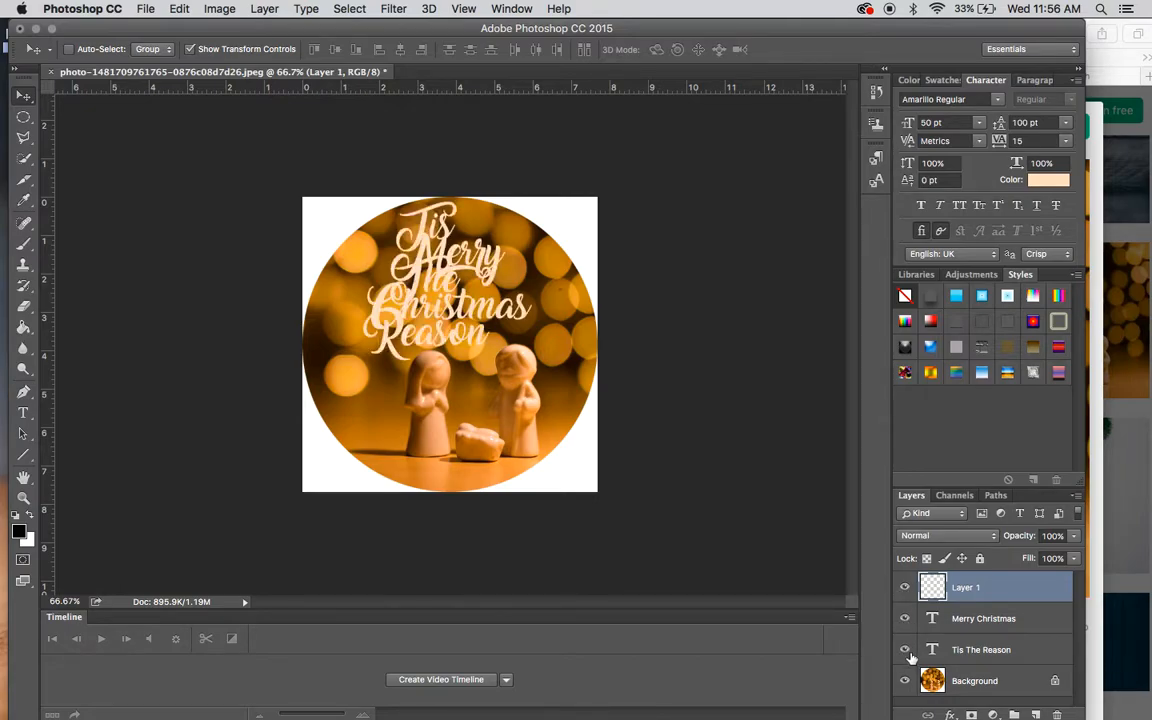
Hide the Tis The Reason layer and begin saving the document under a new name with the Desktop as destination.
{"action": "left_click", "coordinate": [905, 650]}
{"action": "left_click", "coordinate": [146, 8]}
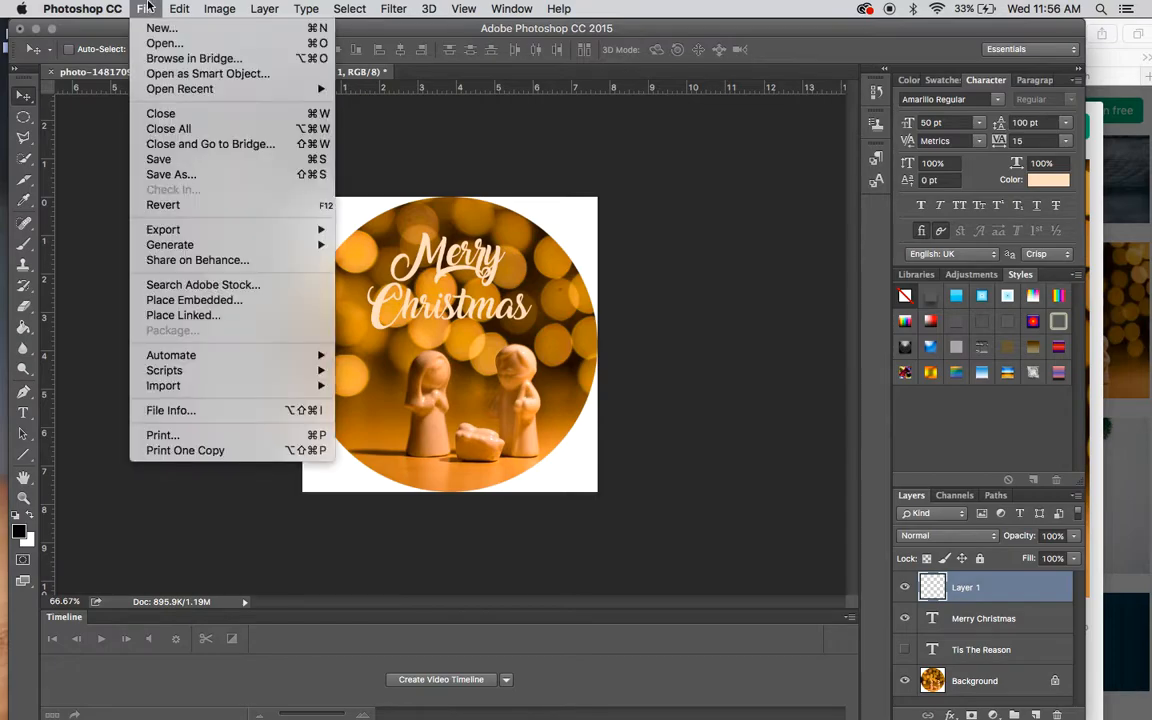
{"action": "left_click", "coordinate": [171, 174]}
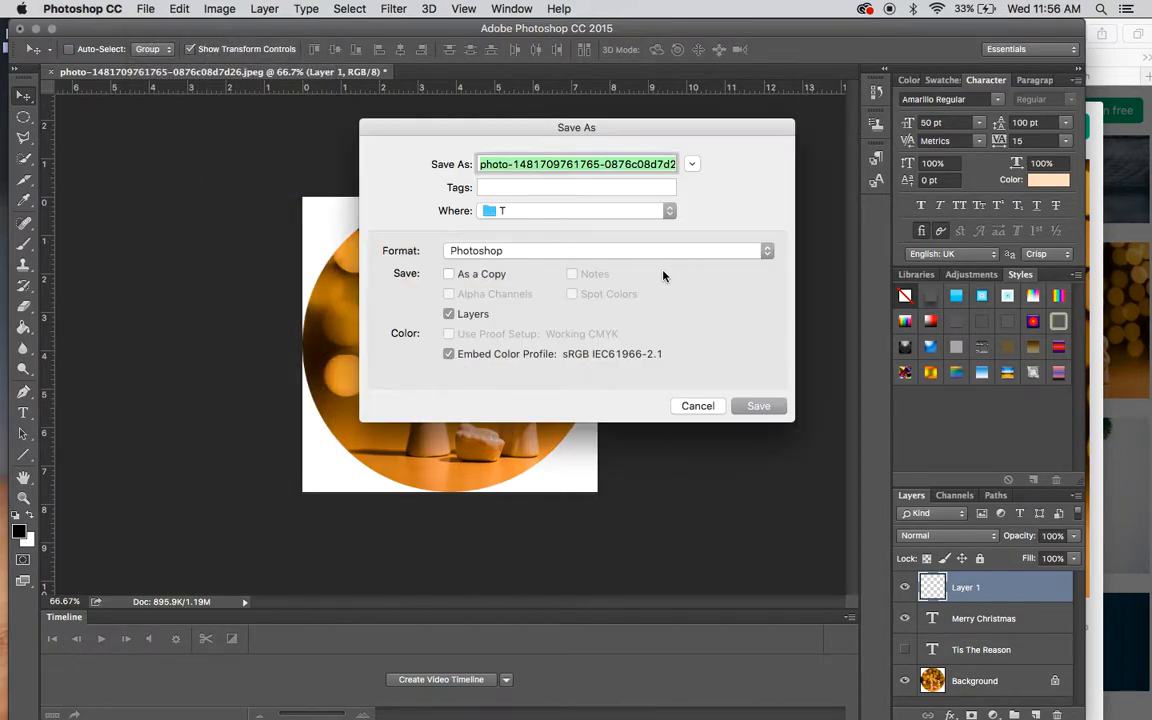
{"action": "left_click", "coordinate": [505, 210]}
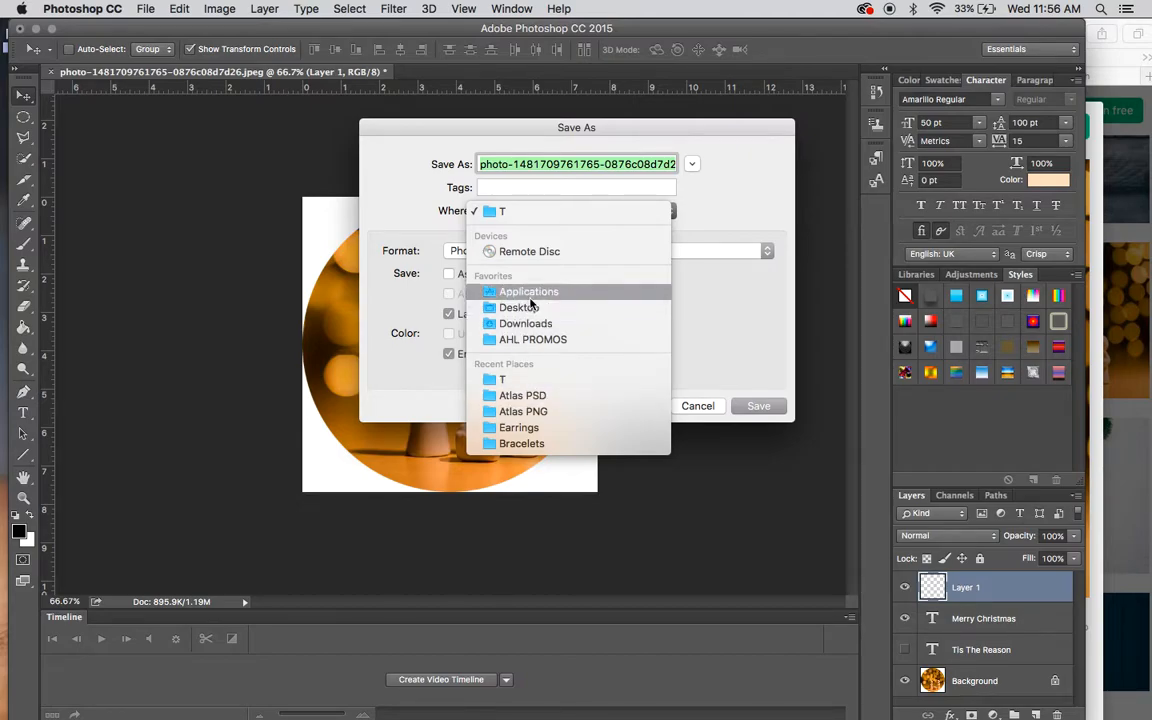
{"action": "left_click", "coordinate": [530, 295]}
{"action": "left_click", "coordinate": [530, 211]}
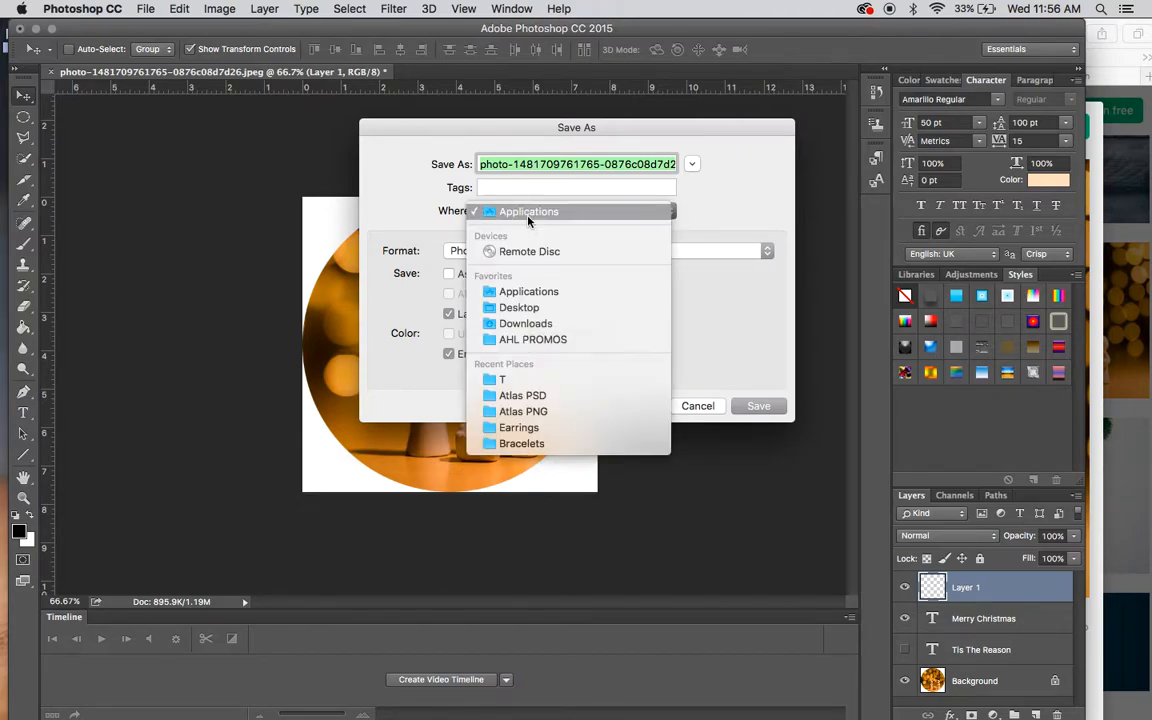
{"action": "scroll", "coordinate": [527, 303], "scroll_direction": "down", "scroll_amount": 1}
{"action": "left_click", "coordinate": [525, 282]}
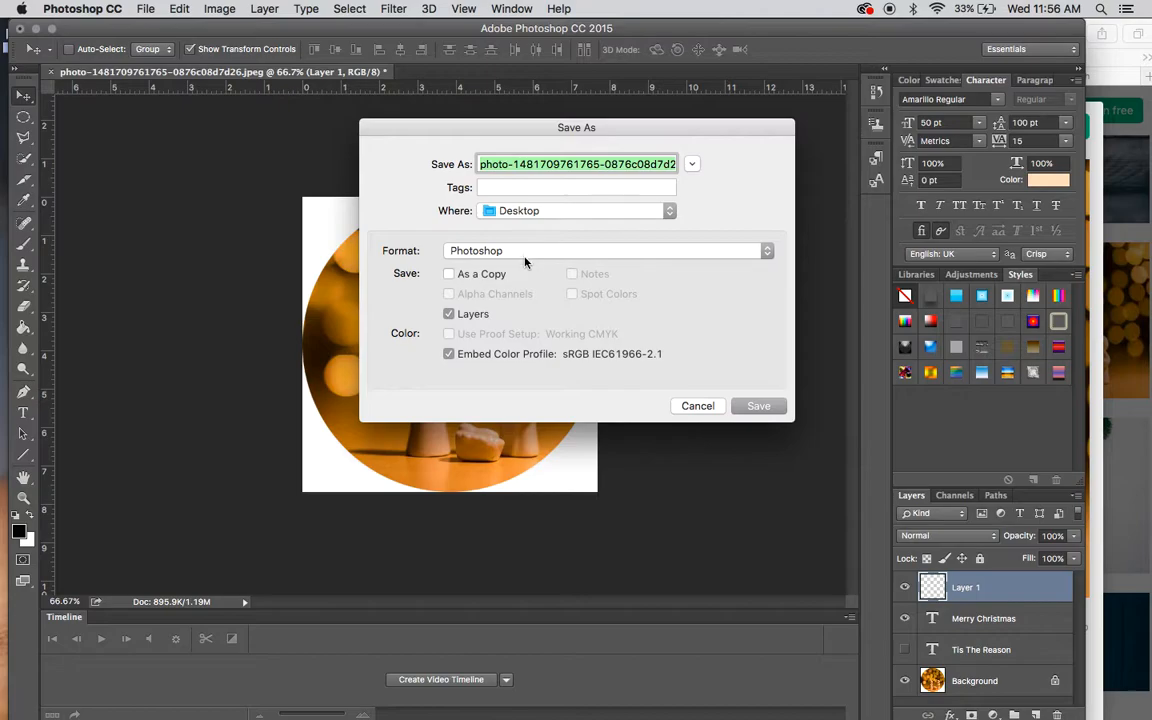
Name the file ChristmasNativityTemplate, keep the Photoshop format with layers, and save it.
{"action": "left_click", "coordinate": [524, 252]}
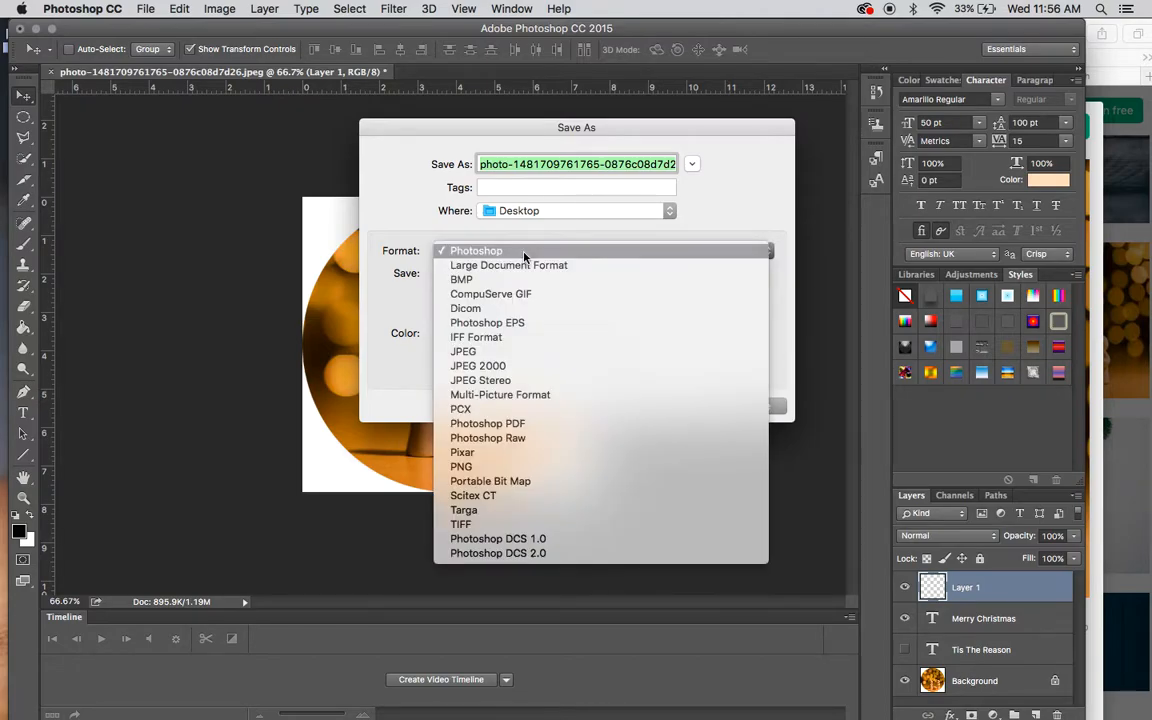
{"action": "left_click", "coordinate": [524, 252]}
{"action": "type", "text": "Ch"}
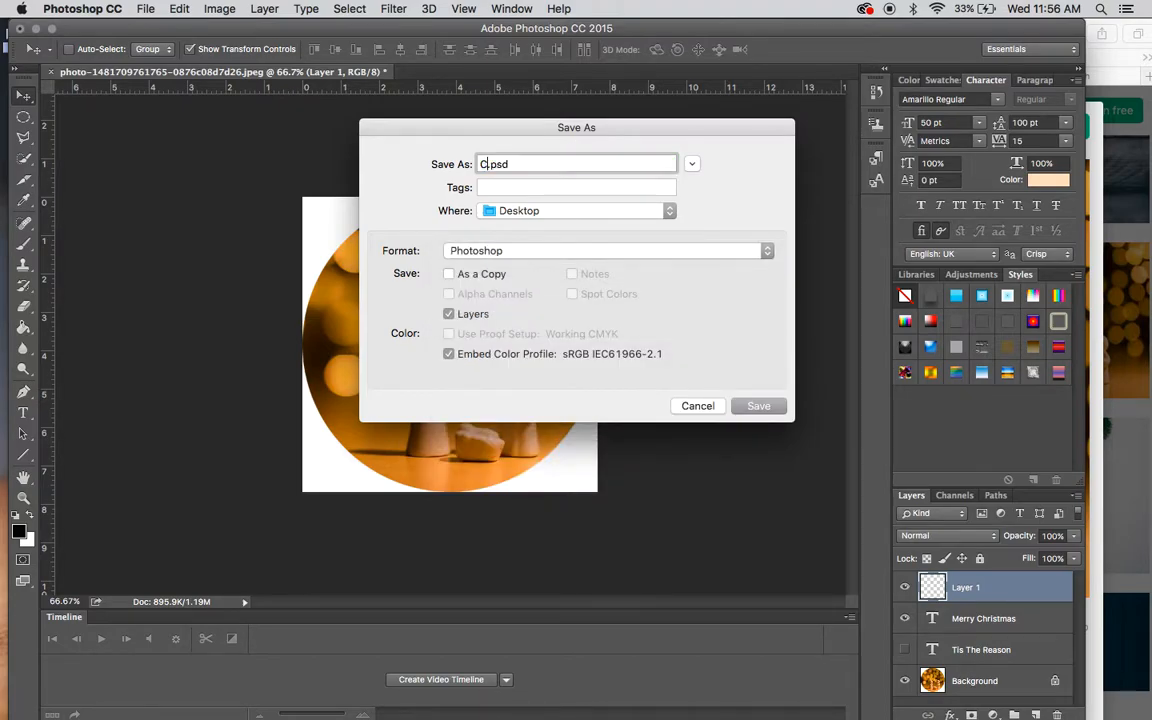
{"action": "type", "text": "ristmasNativity "}
{"action": "type", "text": "emplate"}
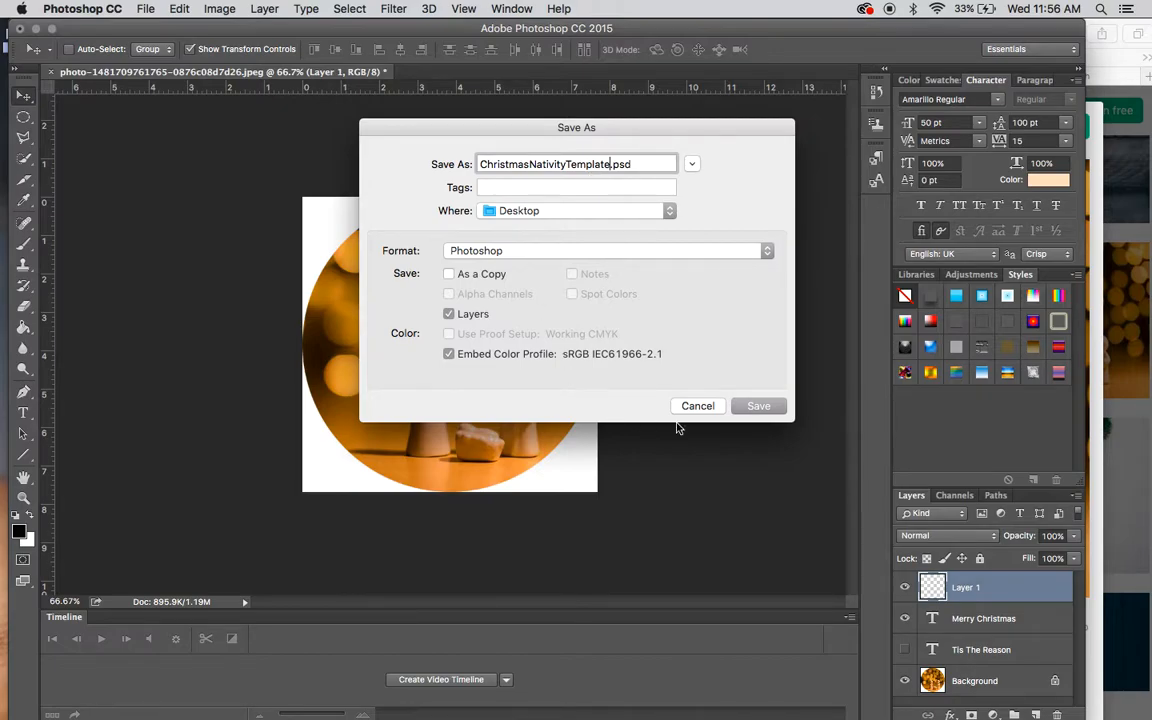
{"action": "left_click", "coordinate": [760, 408]}
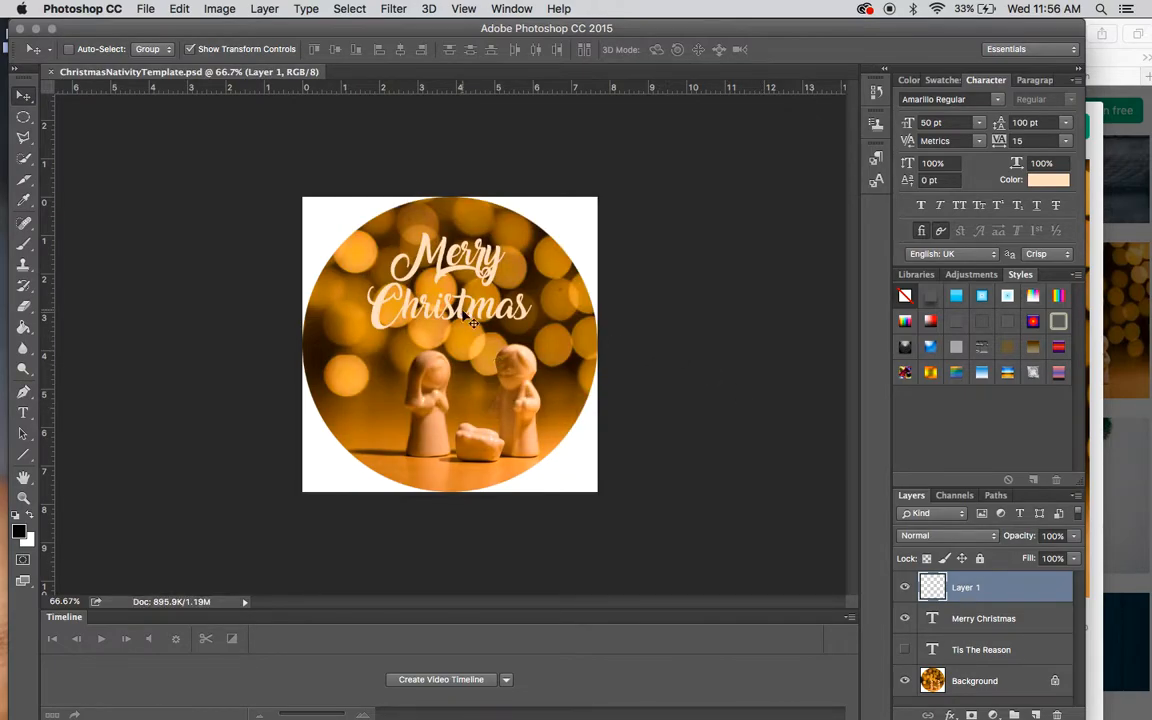
Save a PNG copy named MerryChristmas to the Desktop with Smallest / Slow compression and no interlacing.
{"action": "left_click", "coordinate": [145, 8]}
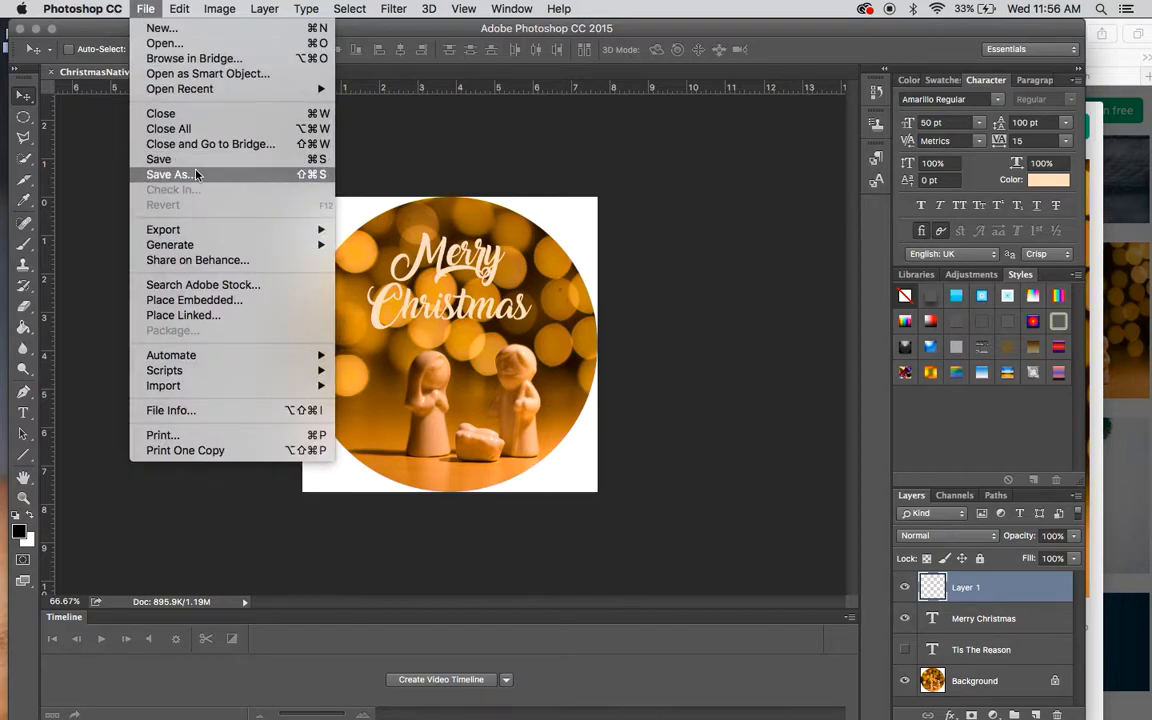
{"action": "left_click", "coordinate": [176, 172]}
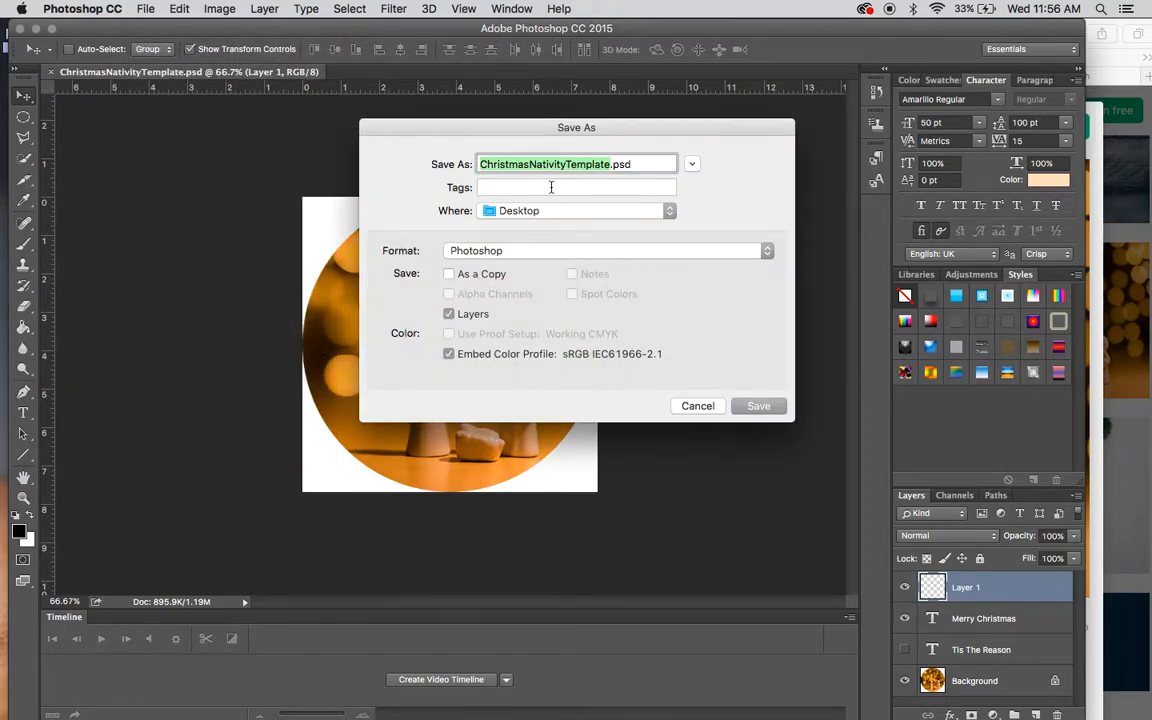
{"action": "type", "text": "MerryChristmas"}
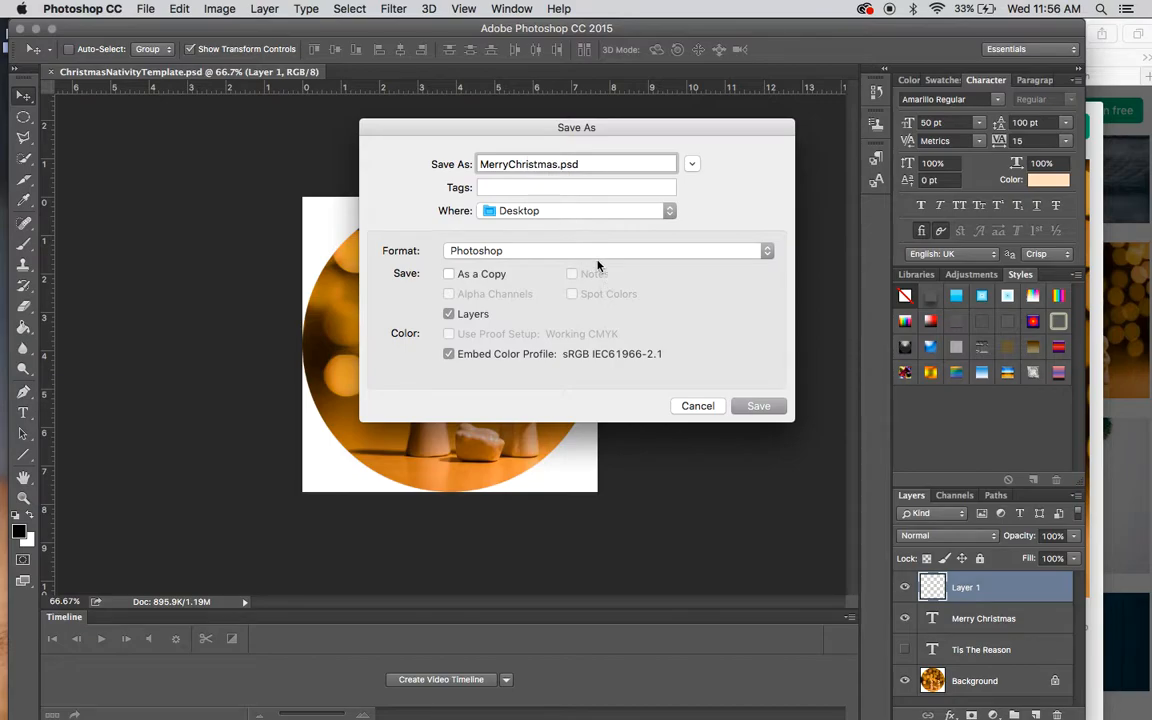
{"action": "left_click", "coordinate": [594, 255]}
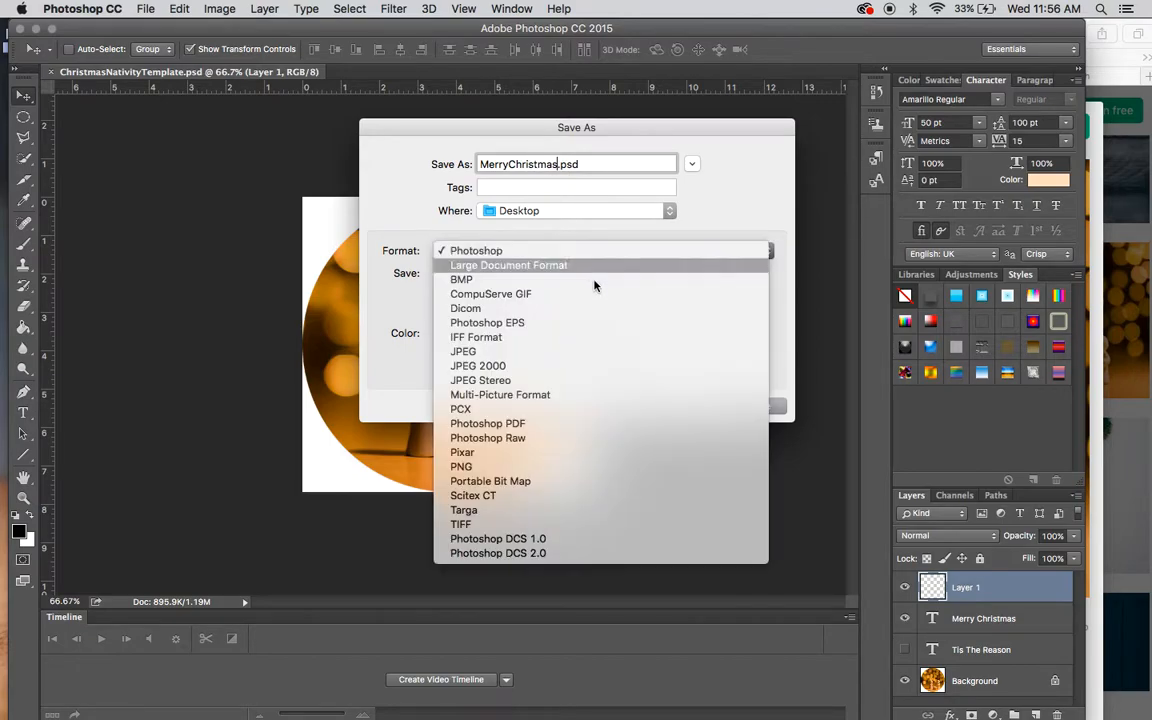
{"action": "left_click", "coordinate": [580, 466]}
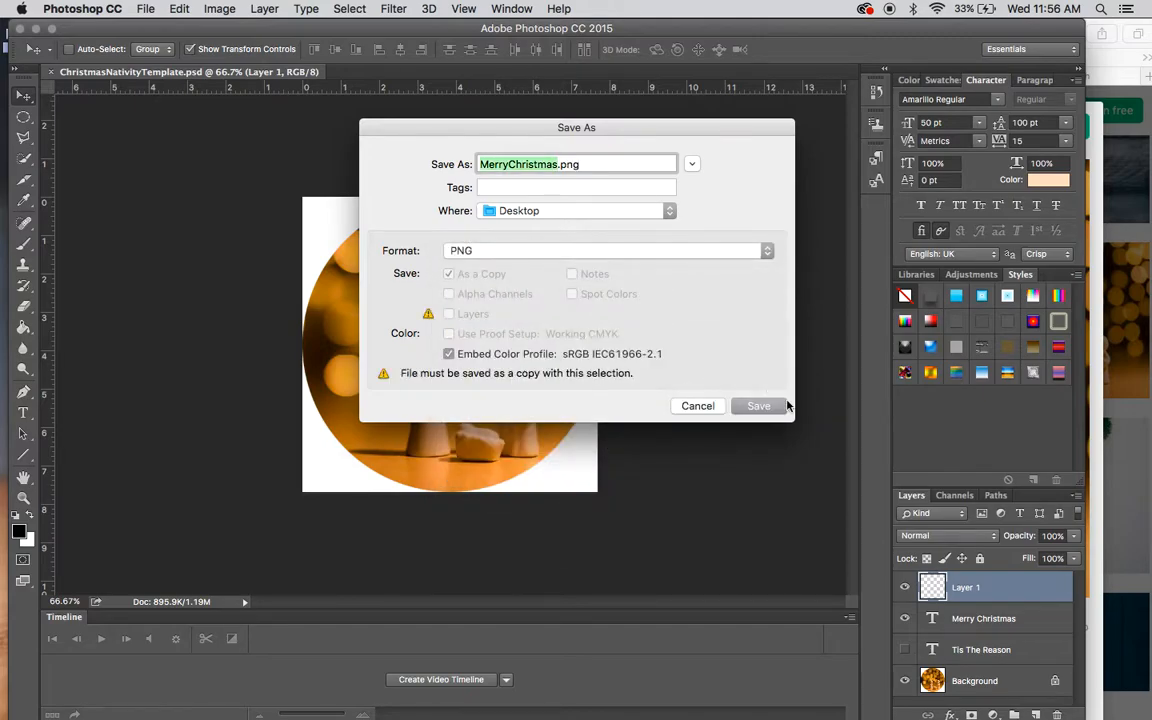
{"action": "left_click", "coordinate": [762, 407]}
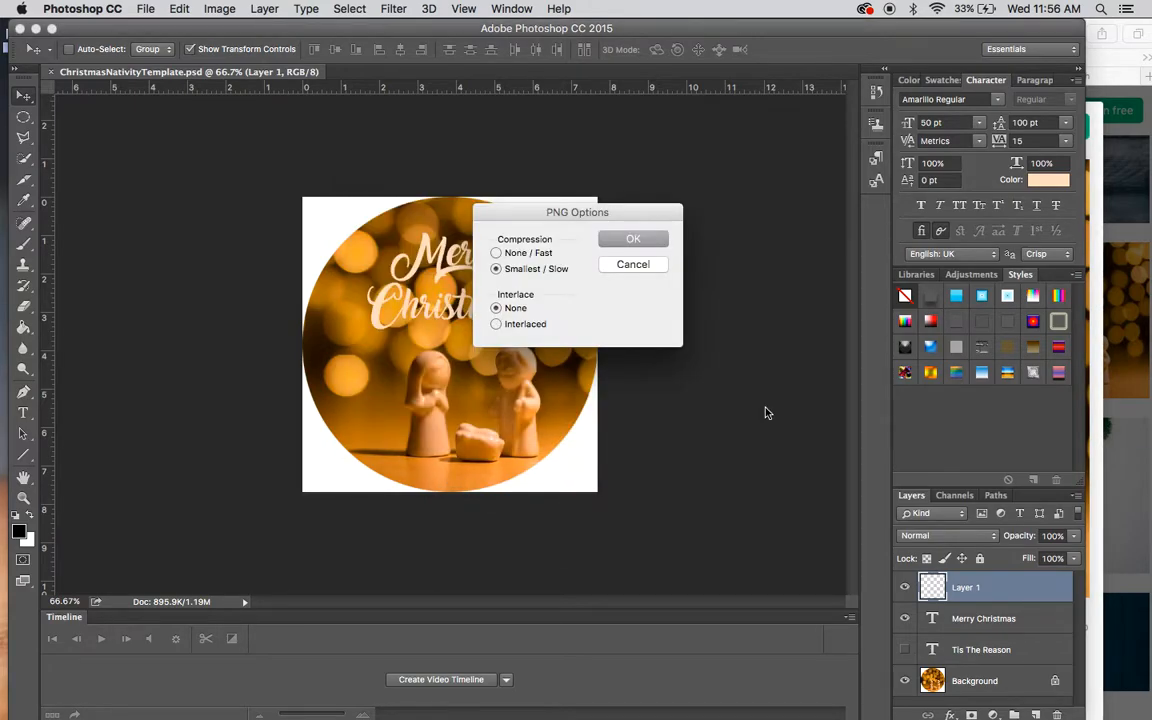
{"action": "left_click", "coordinate": [630, 238]}
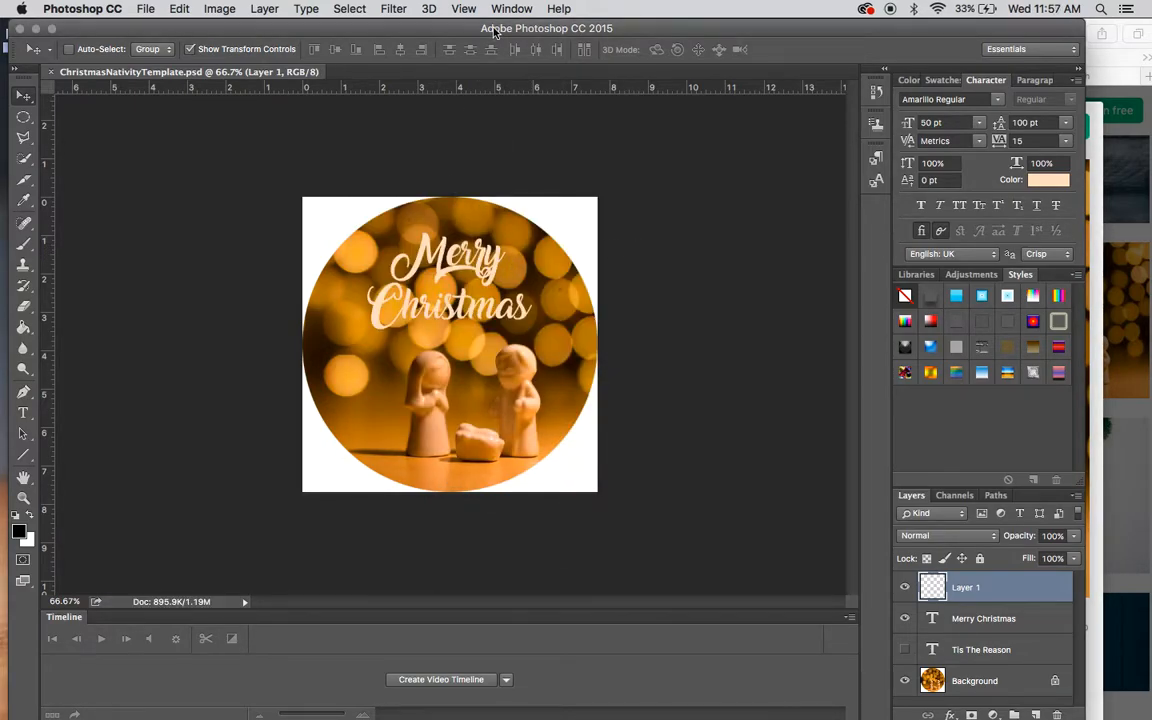
Open MerryChristmas.png from the desktop in Preview to check it, close it, and minimize the browser window.
{"action": "key", "text": "F11"}
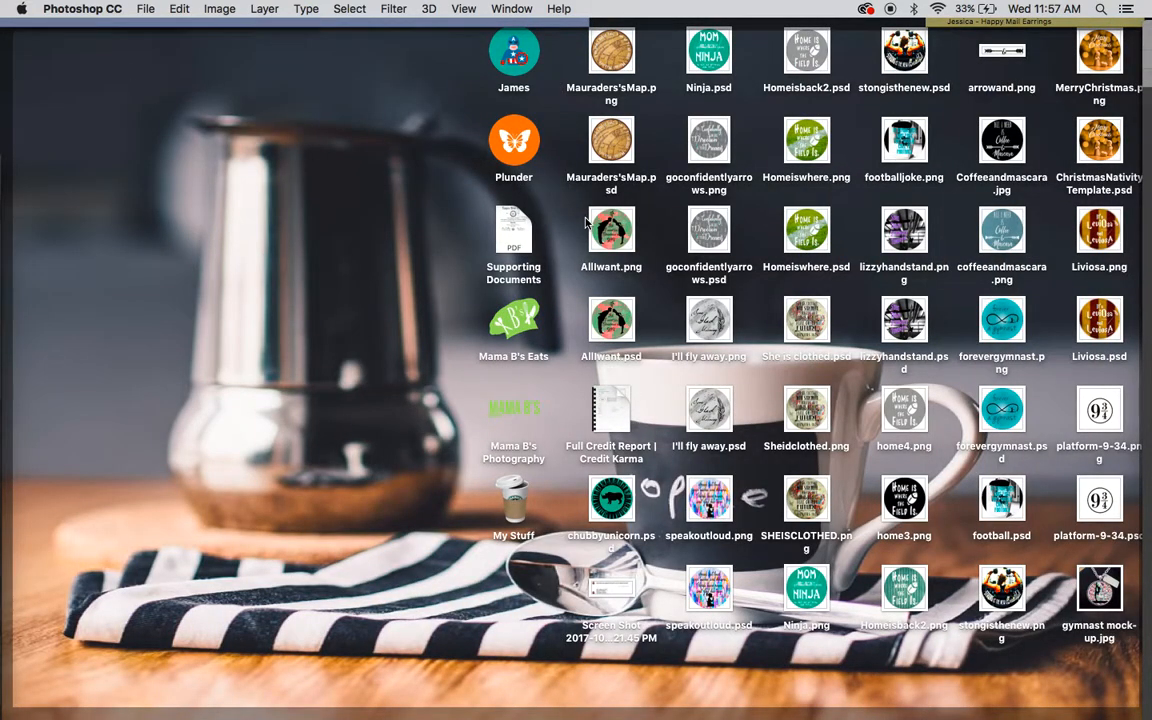
{"action": "double_click", "coordinate": [1097, 52]}
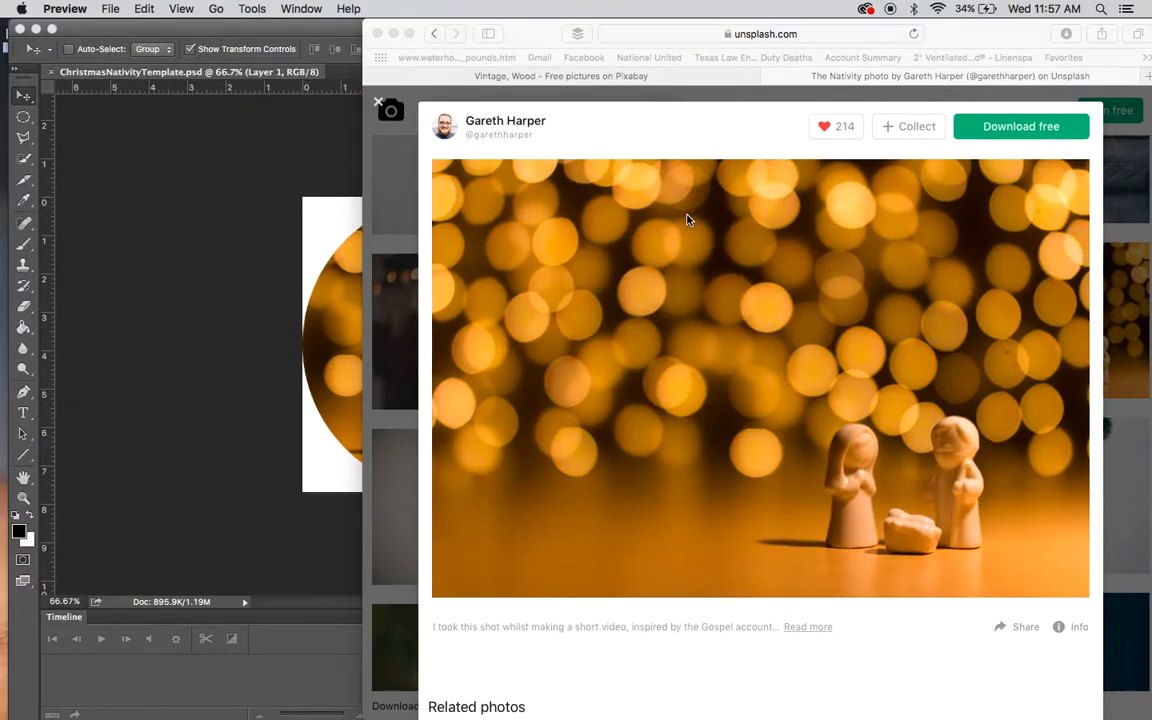
{"action": "left_click_drag", "start_coordinate": [392, 34], "coordinate": [391, 35]}
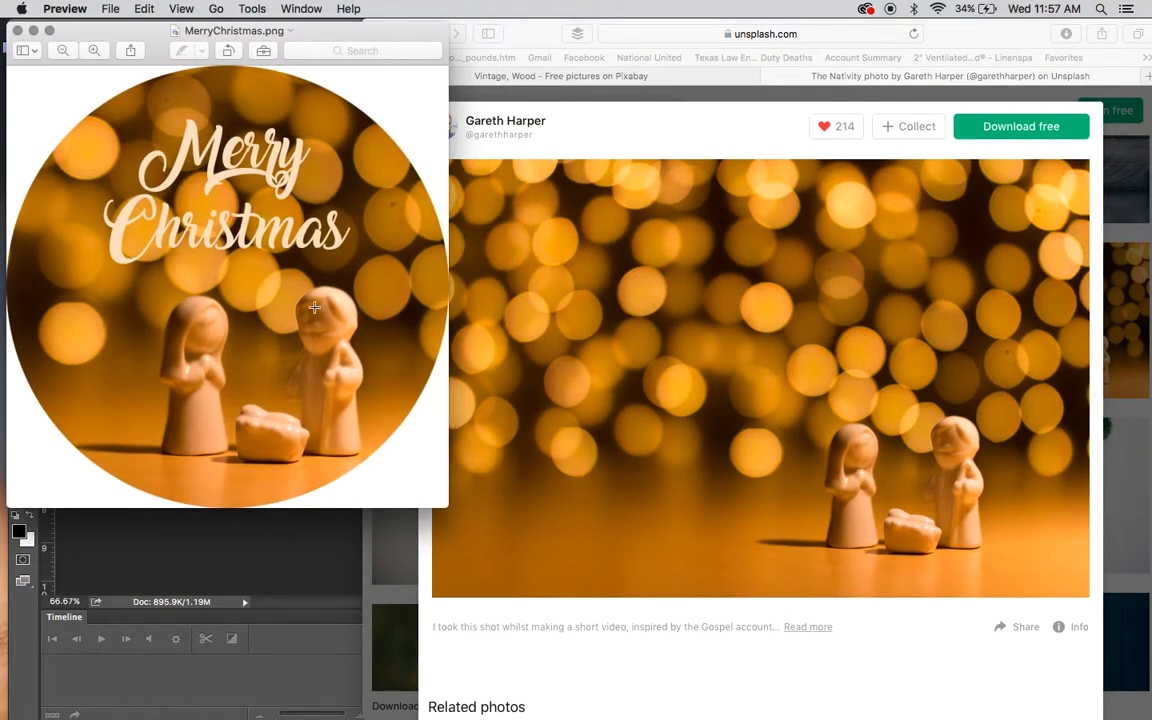
{"action": "left_click", "coordinate": [17, 31]}
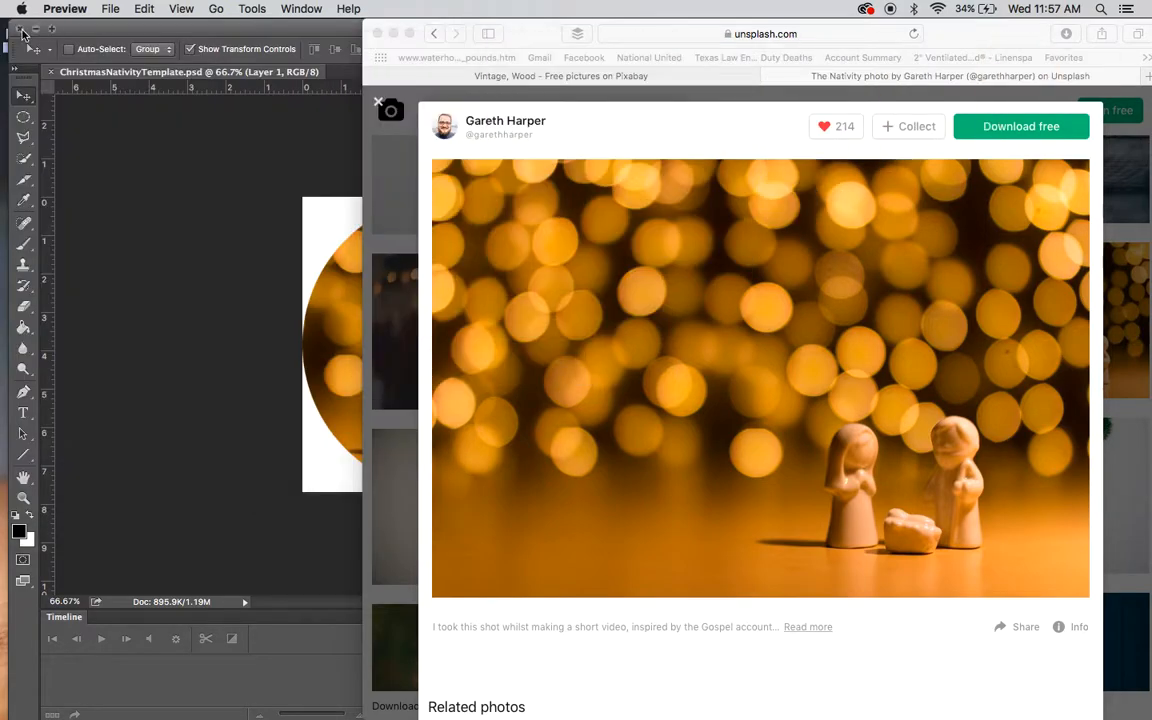
{"action": "left_click", "coordinate": [391, 34]}
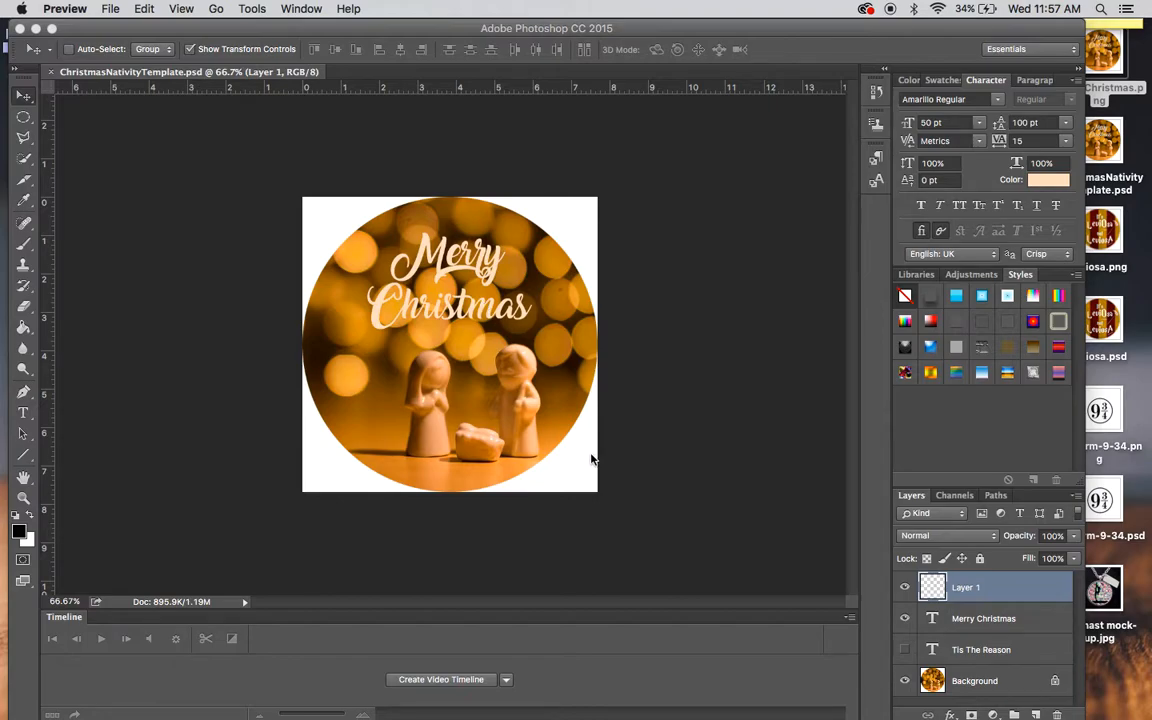
Hide the Merry Christmas layer and enlarge the Photoshop window so the full layer list fits on screen.
{"action": "left_click", "coordinate": [905, 588]}
{"action": "left_click", "coordinate": [905, 588]}
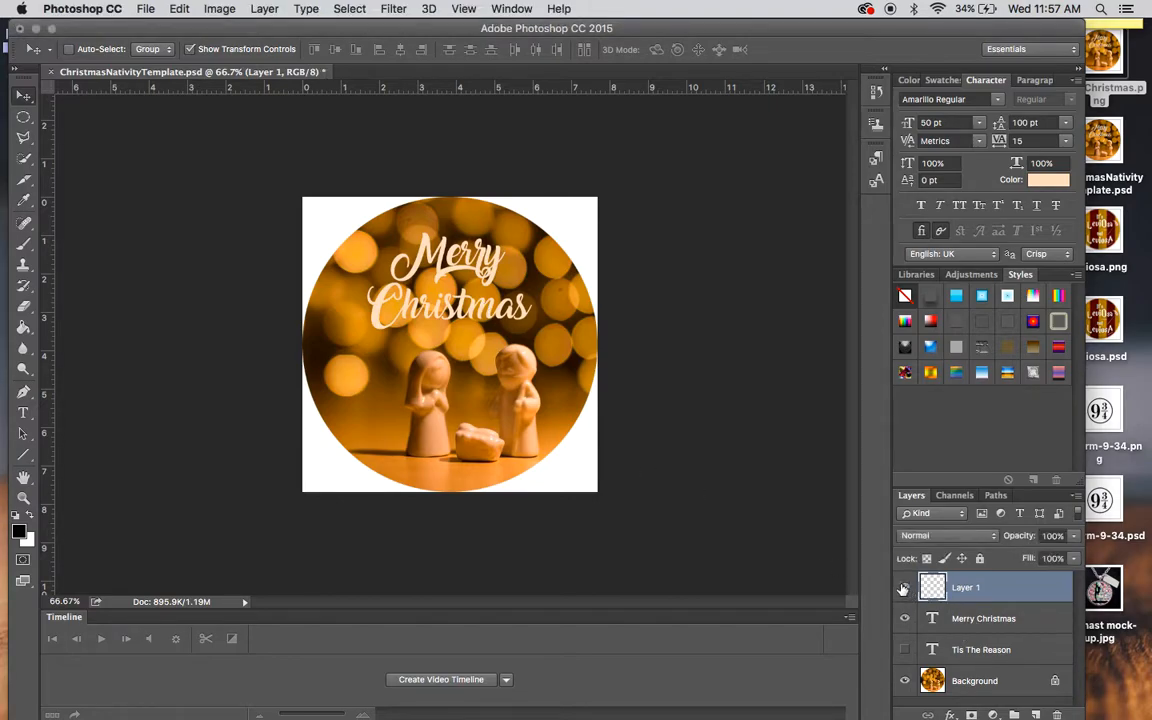
{"action": "left_click", "coordinate": [905, 618]}
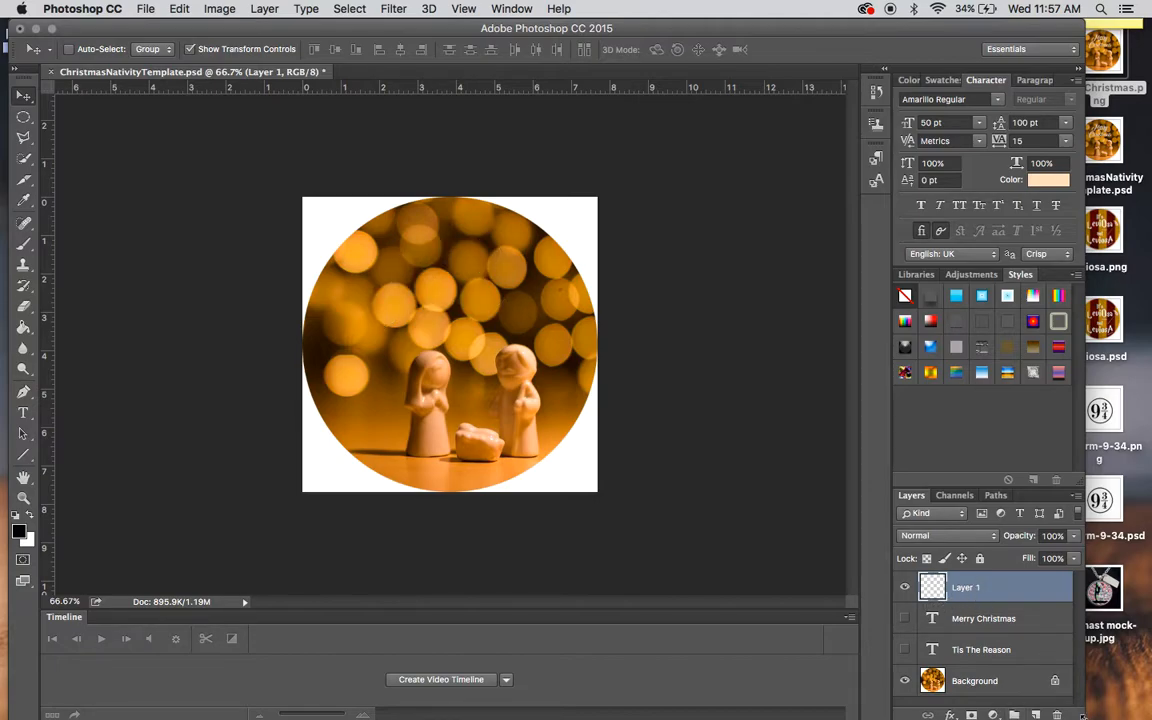
{"action": "left_click_drag", "start_coordinate": [1081, 716], "coordinate": [1143, 700]}
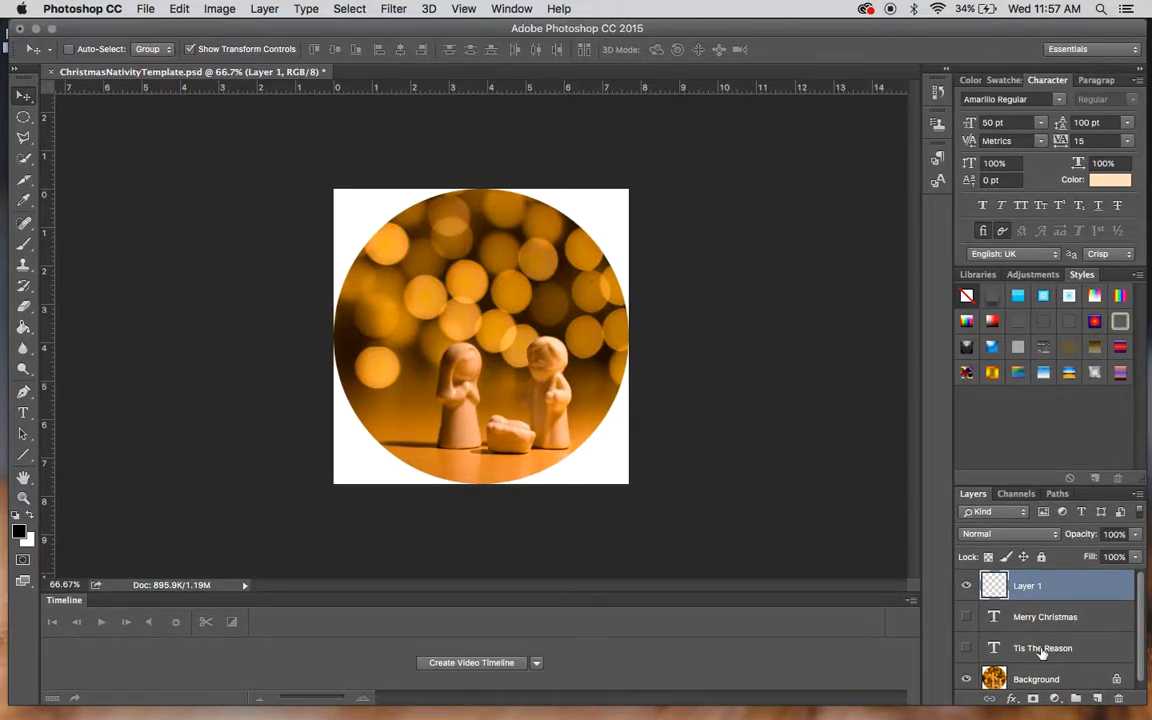
Group Layer 1 and the two text layers above the Background, and name the group Quotes.
{"action": "left_click", "coordinate": [1042, 651], "text": "shift"}
{"action": "left_click_drag", "start_coordinate": [1042, 651], "coordinate": [1077, 701]}
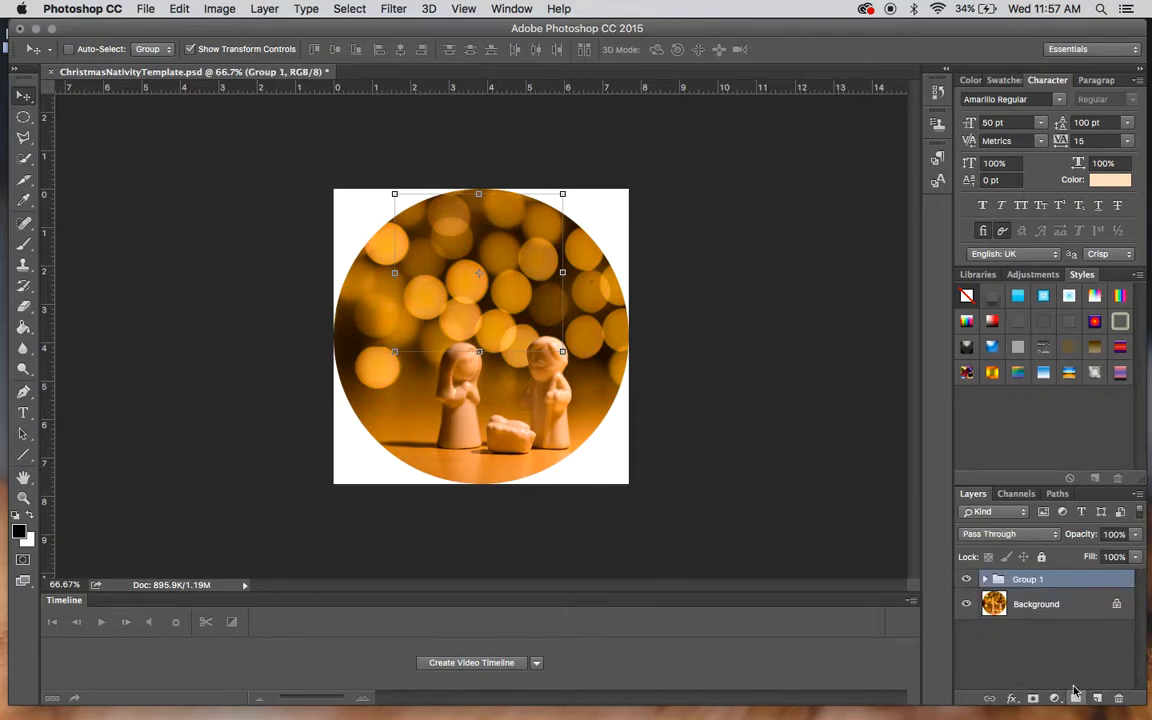
{"action": "right_click", "coordinate": [1024, 585]}
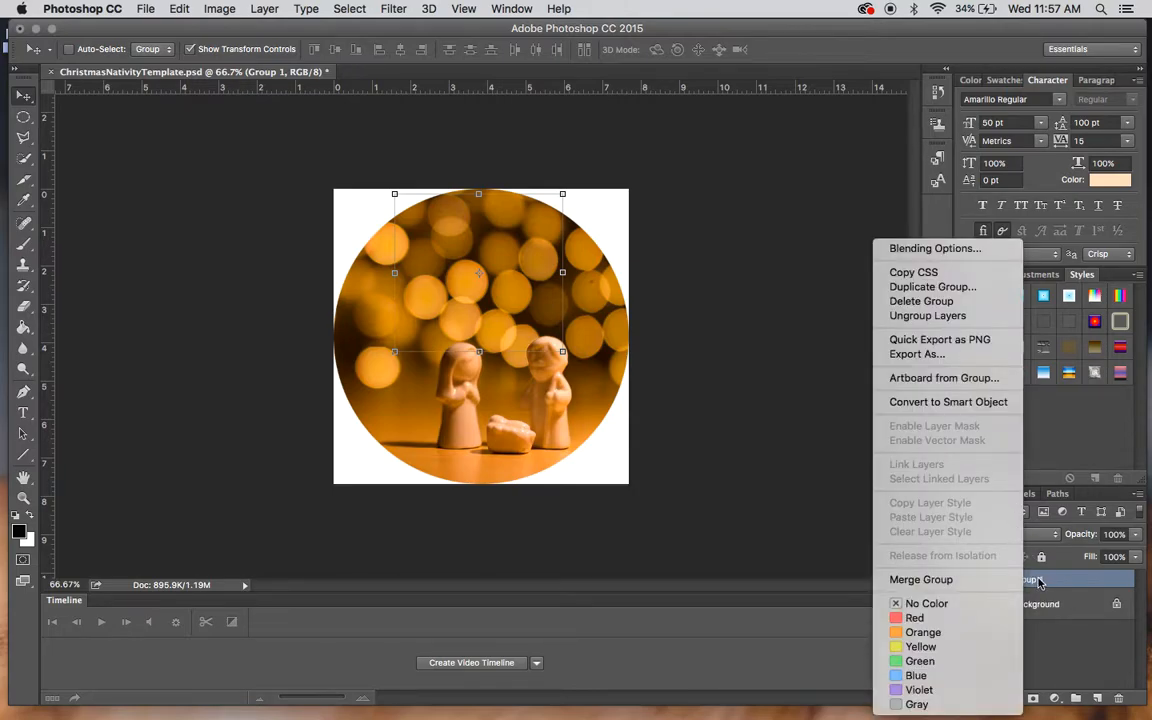
{"action": "left_click", "coordinate": [1038, 582]}
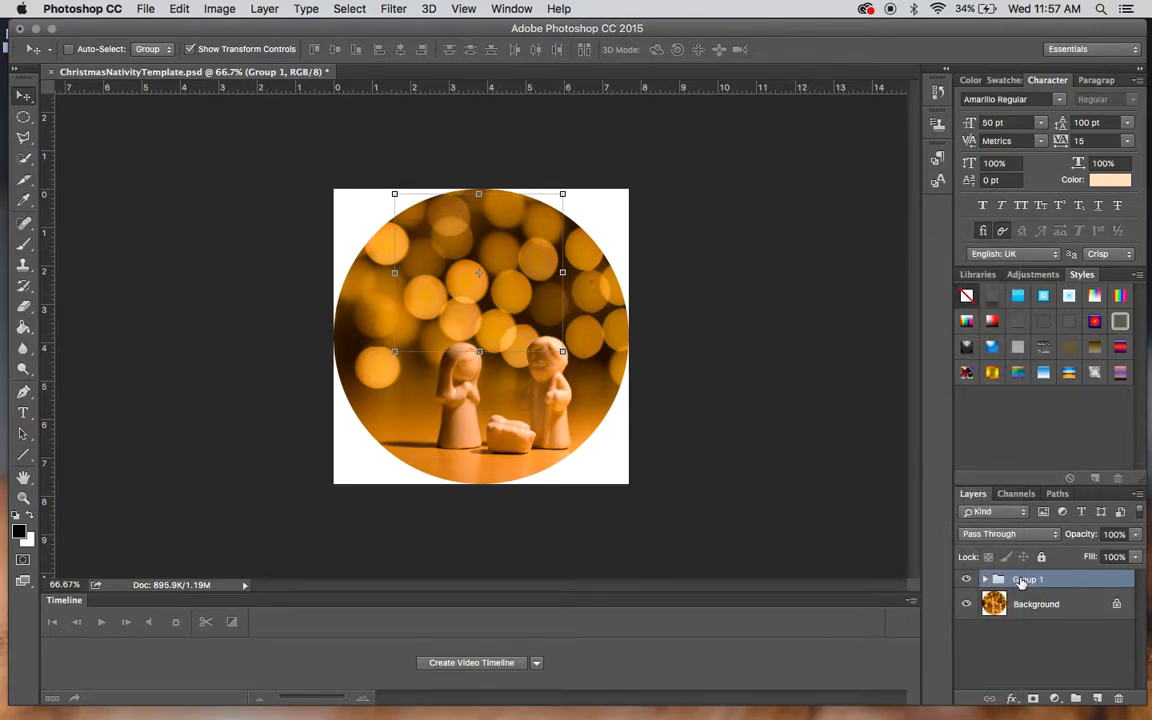
{"action": "double_click", "coordinate": [1021, 581]}
{"action": "type", "text": "Quotes"}
{"action": "key", "text": "Return"}
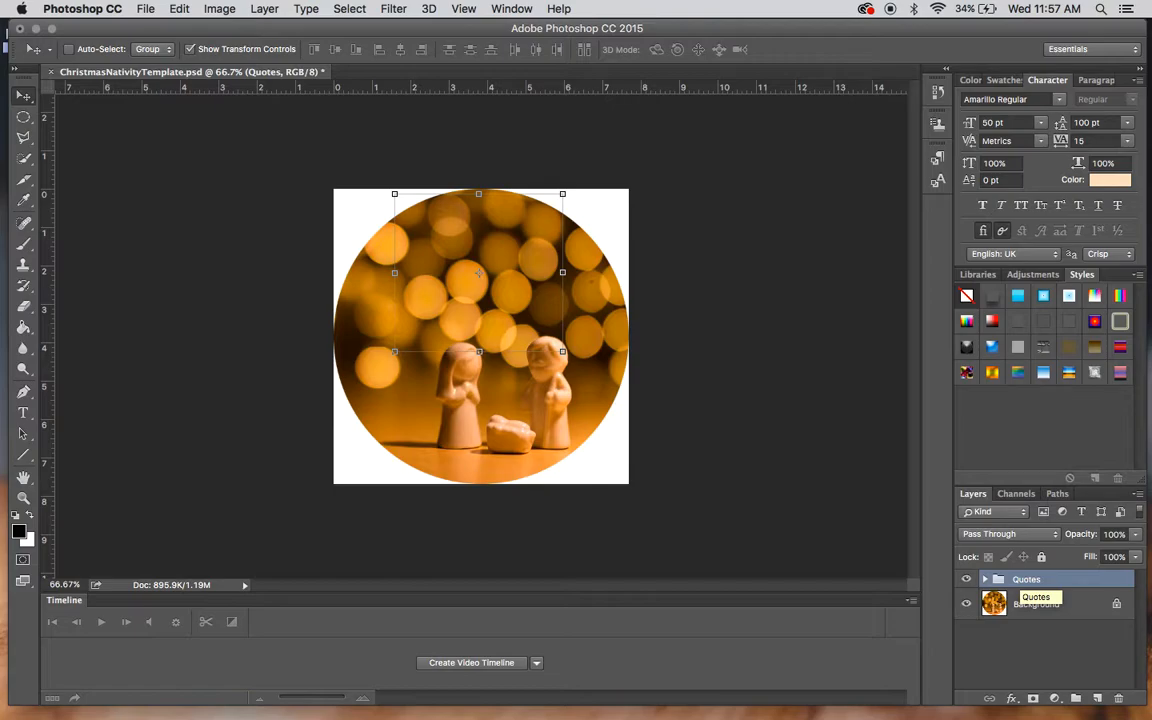
Toggle the Quotes group's visibility off and back on, and expand the group to list its layers.
{"action": "left_click", "coordinate": [966, 581]}
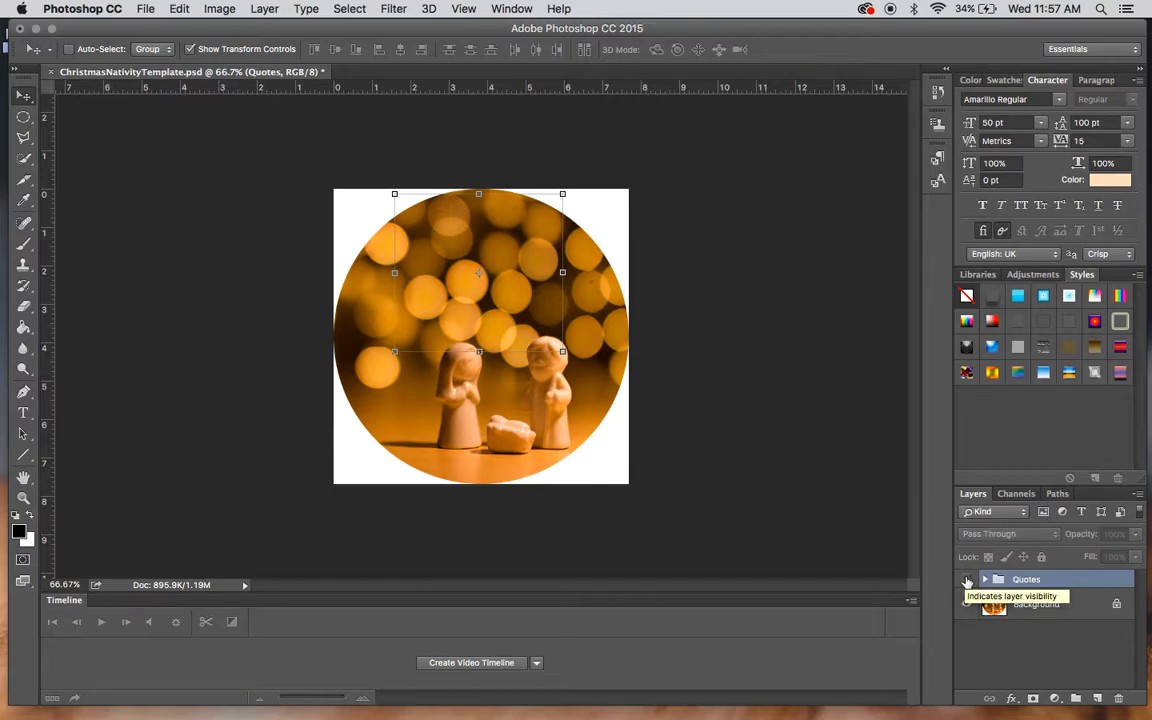
{"action": "left_click", "coordinate": [966, 581]}
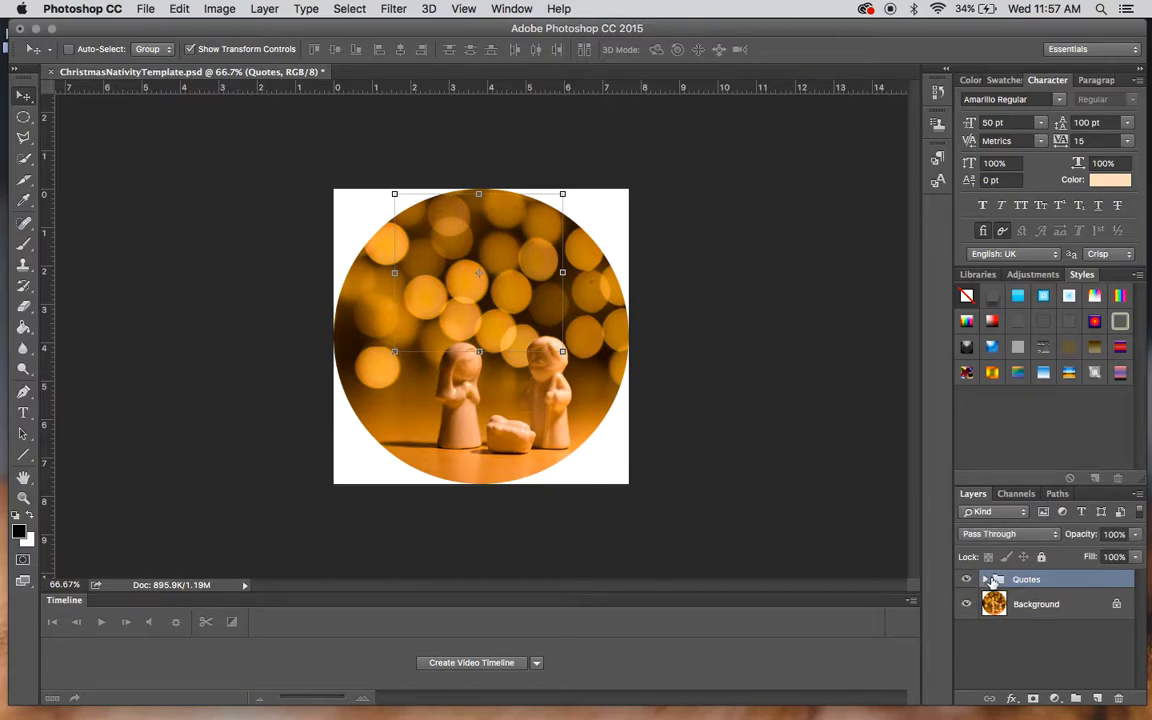
{"action": "left_click", "coordinate": [987, 580]}
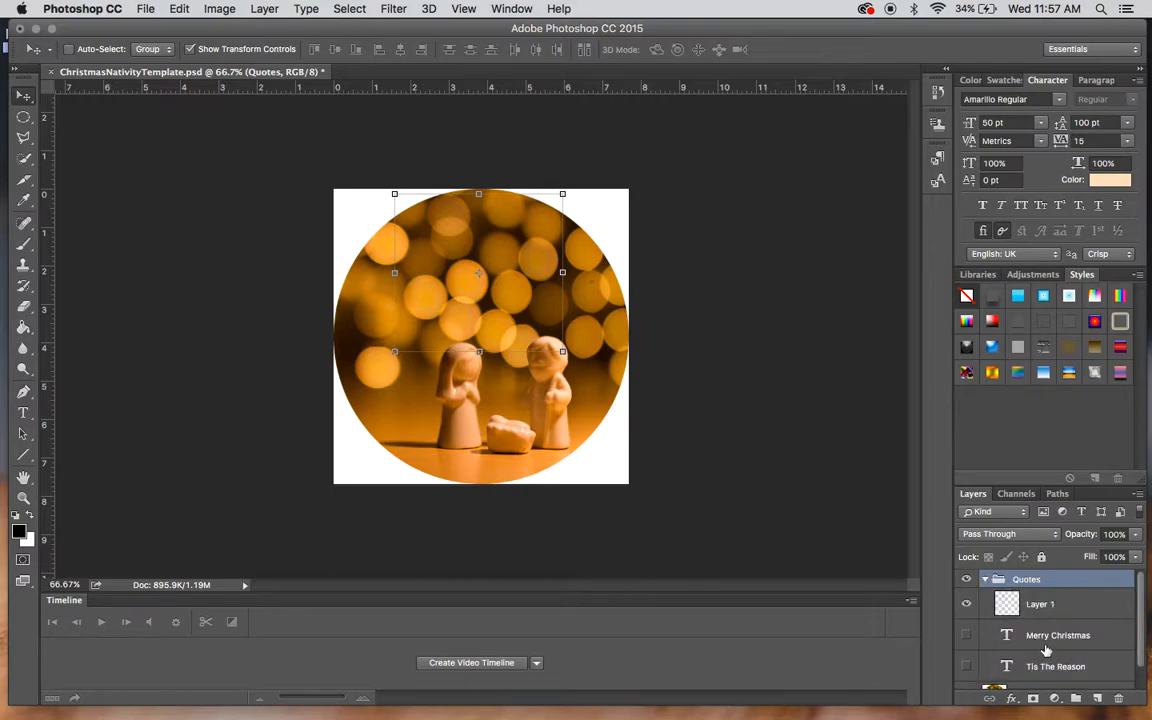
Make the Merry Christmas layer in the Quotes group visible and select the Background layer.
{"action": "left_click", "coordinate": [1044, 645]}
{"action": "left_click", "coordinate": [1041, 667]}
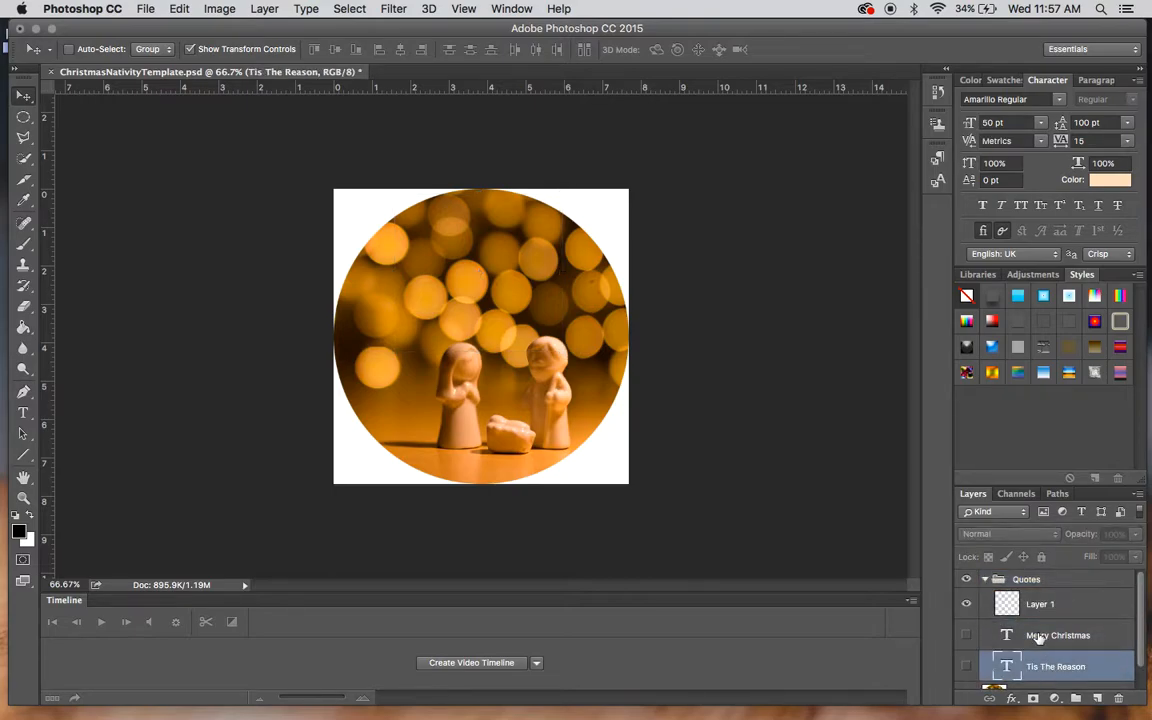
{"action": "left_click", "coordinate": [1040, 638]}
{"action": "left_click", "coordinate": [966, 635]}
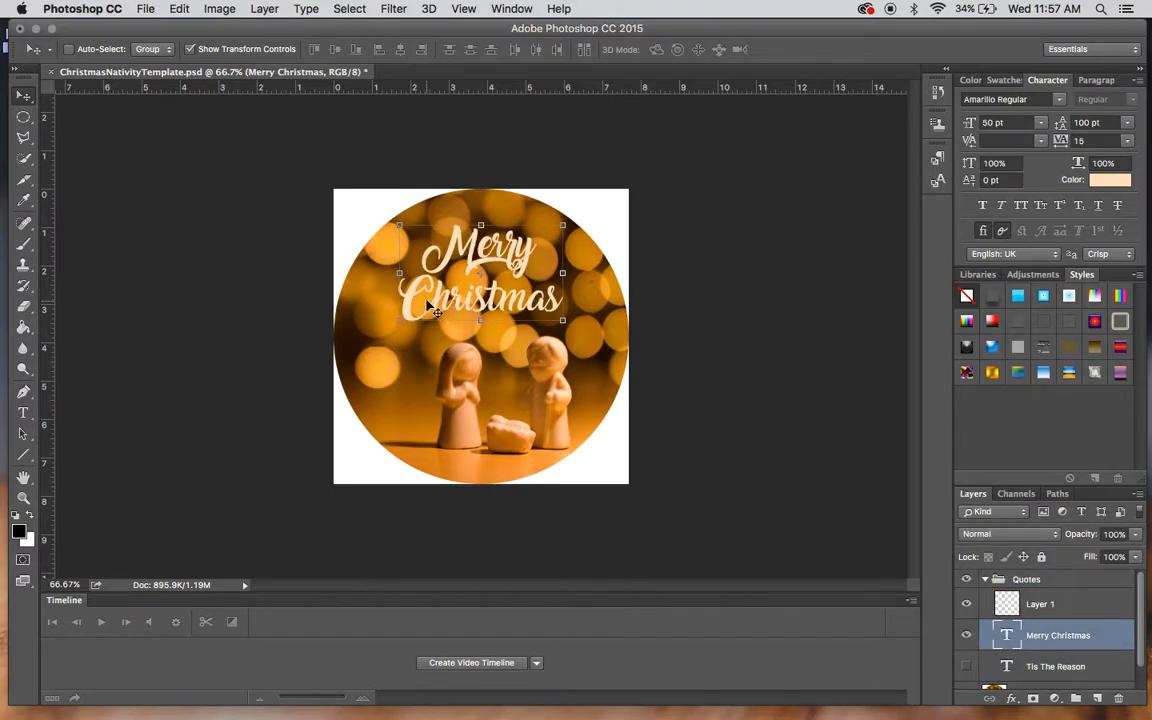
{"action": "scroll", "coordinate": [1020, 640], "scroll_direction": "down", "scroll_amount": 1}
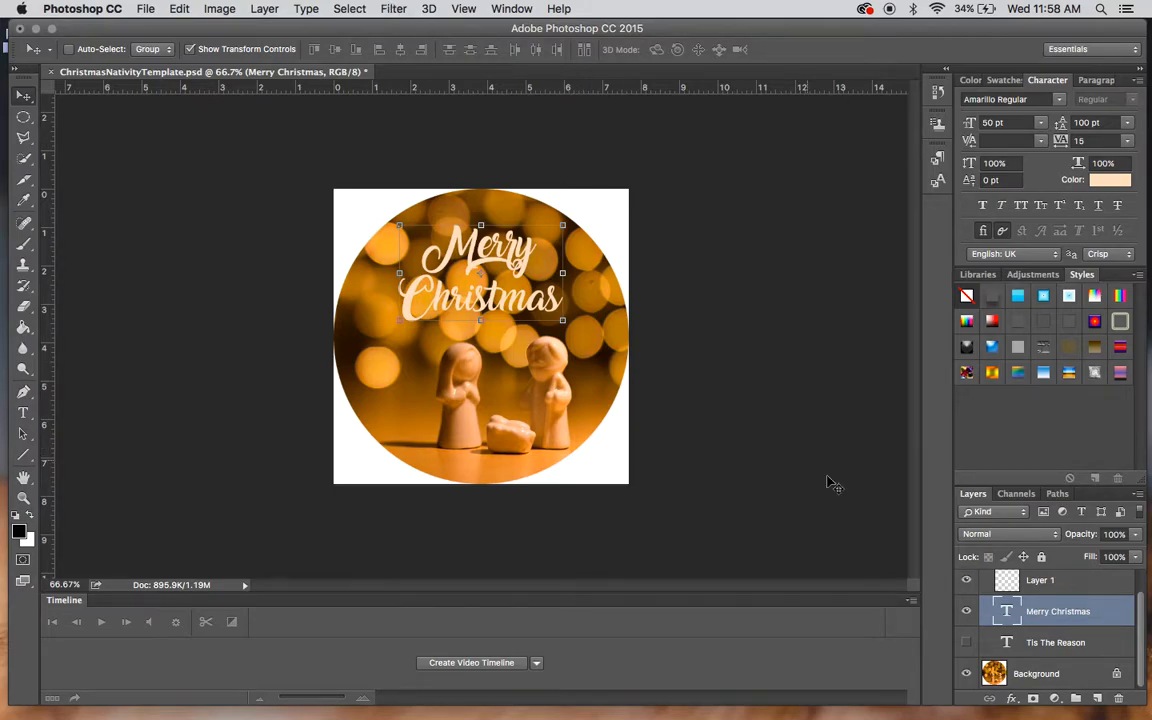
{"action": "left_click", "coordinate": [1072, 683]}
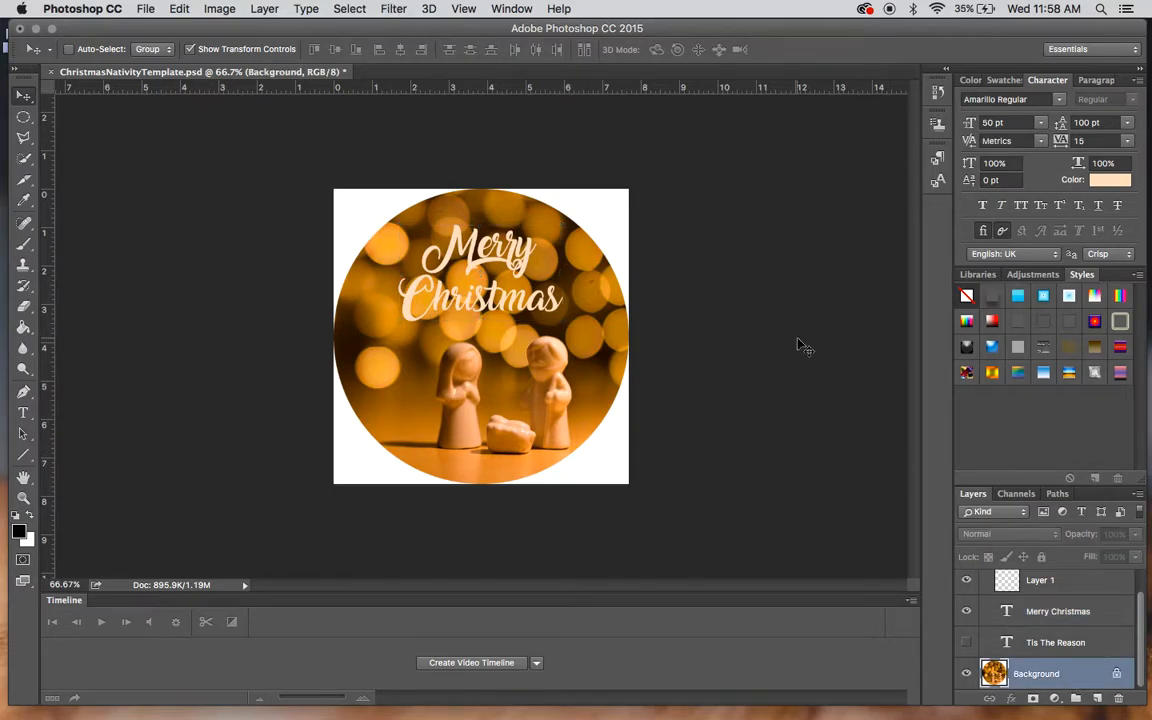